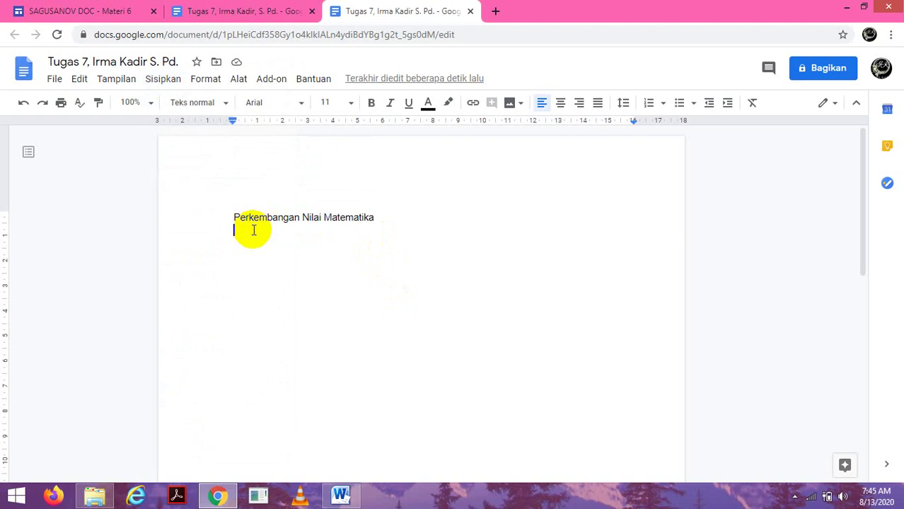
Step: Add the line "Diagram Garis" below the title "Perkembangan Nilai Matematika" and format it bold and underlined
type("Diagram ")
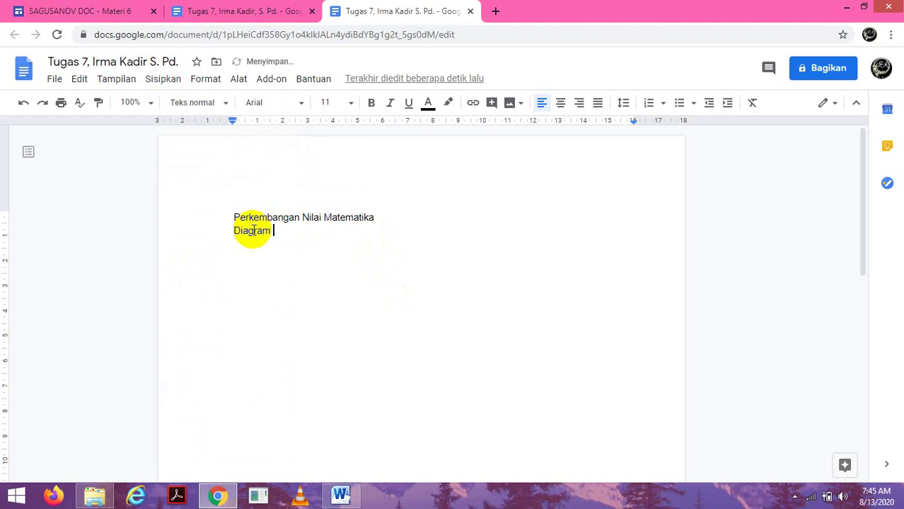
type("Garis")
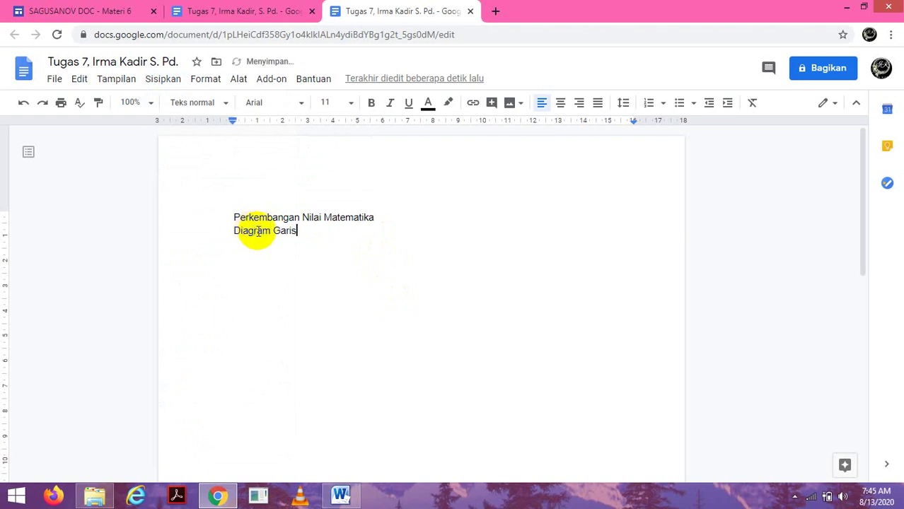
left_click_drag(233, 231, 323, 228)
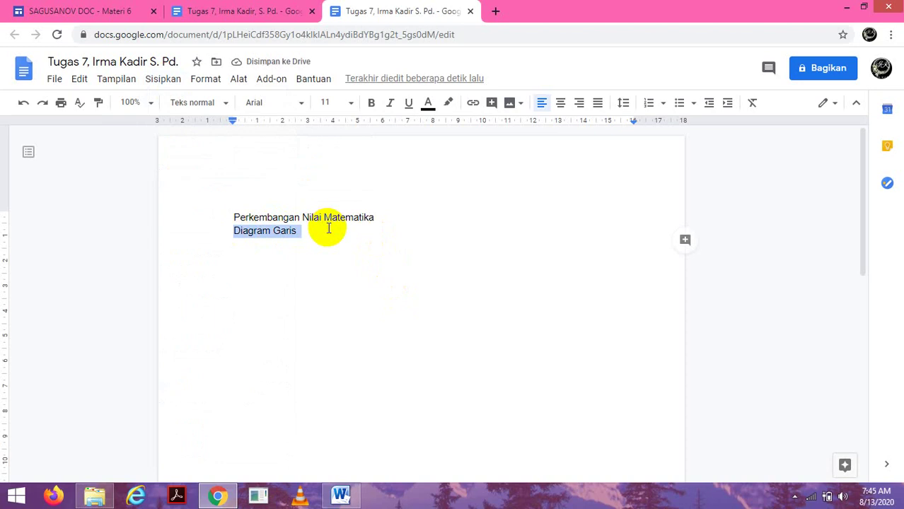
left_click(370, 103)
left_click(409, 102)
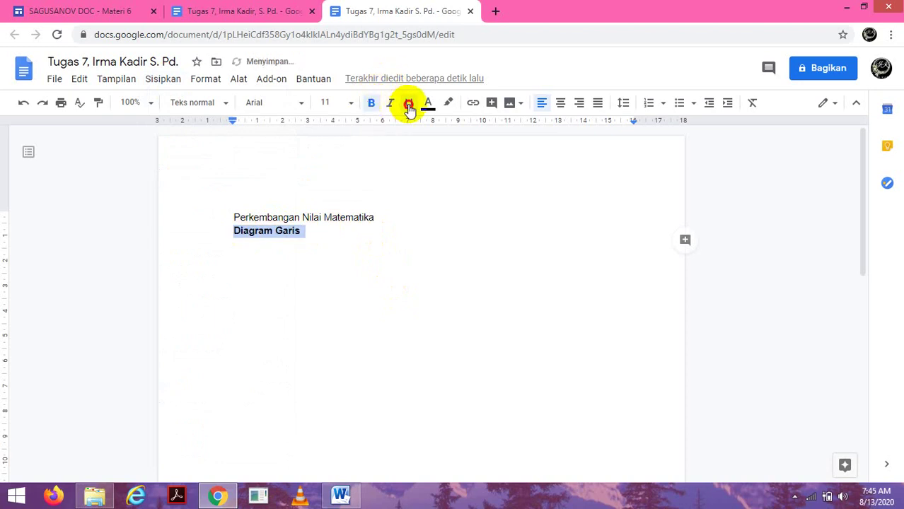
left_click(329, 232)
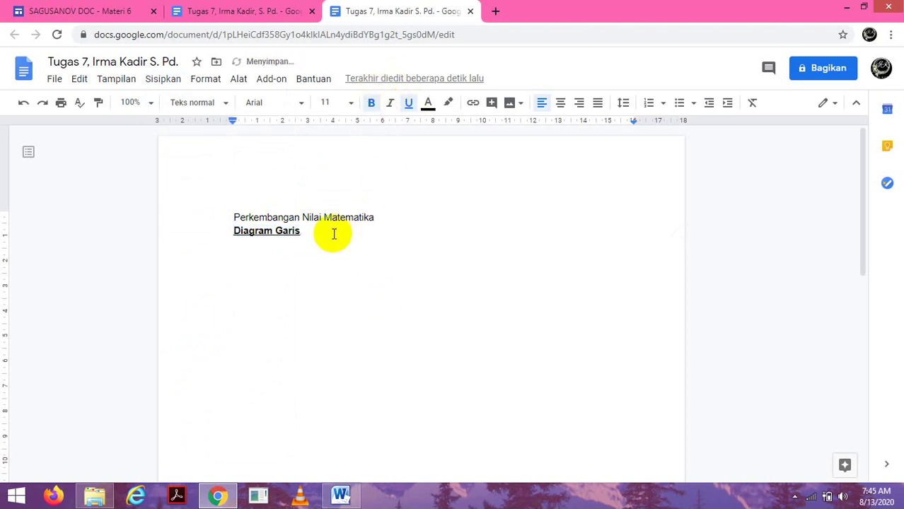
Step: Insert a line chart (Garis) on a new line below the "Diagram Garis" heading
key("Return")
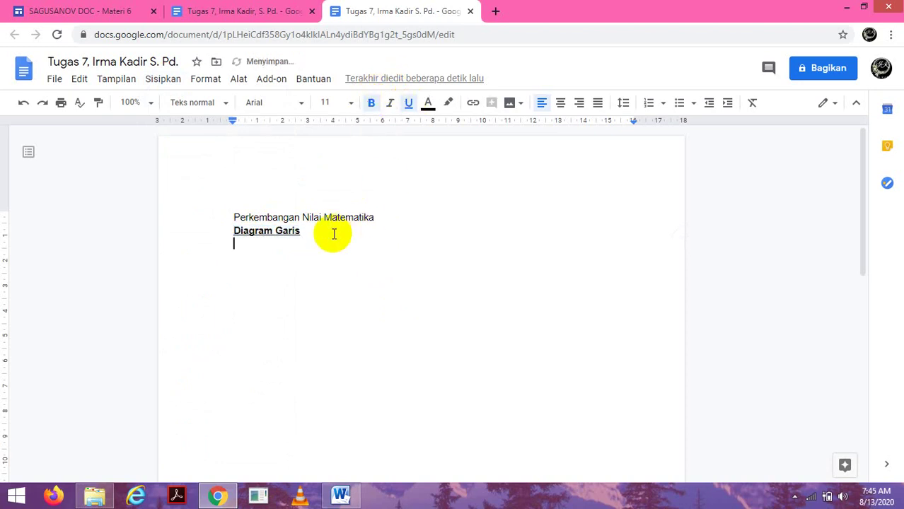
left_click(162, 80)
mouse_move(189, 167)
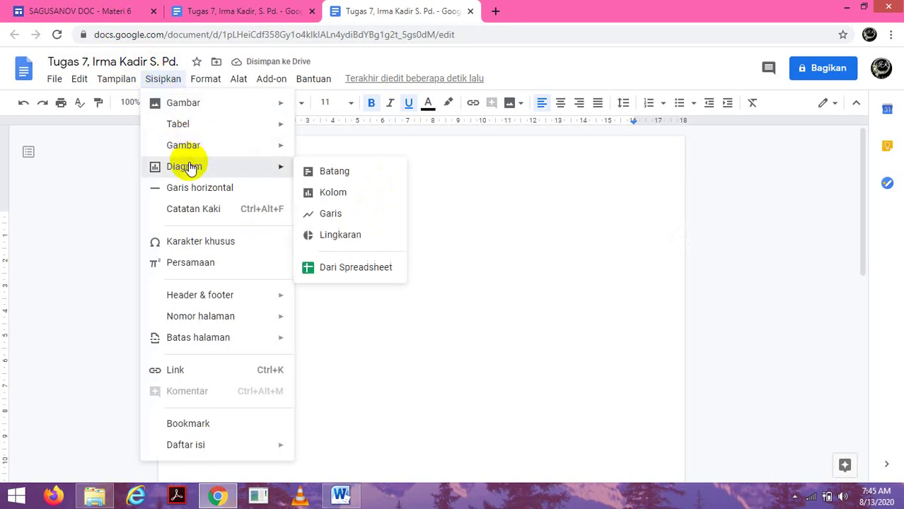
left_click(329, 213)
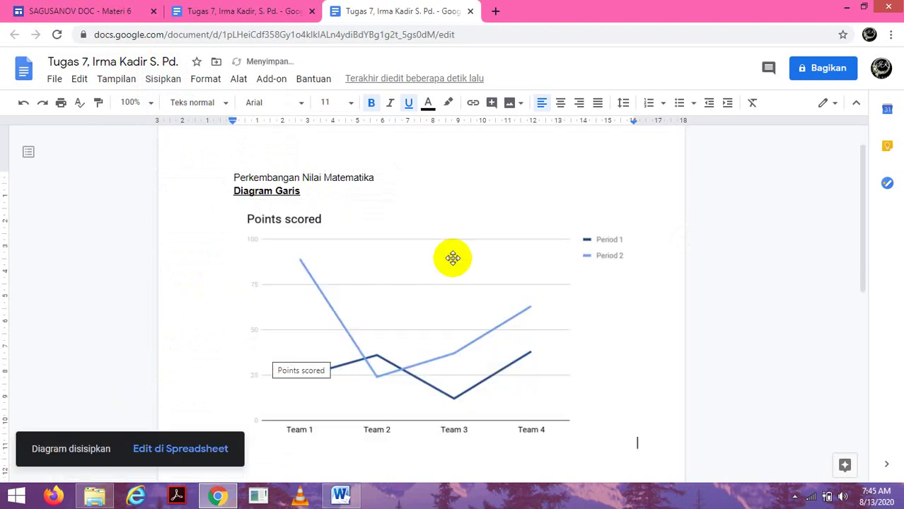
Step: Open the source spreadsheet linked to the inserted line chart in Google Sheets
left_click(596, 249)
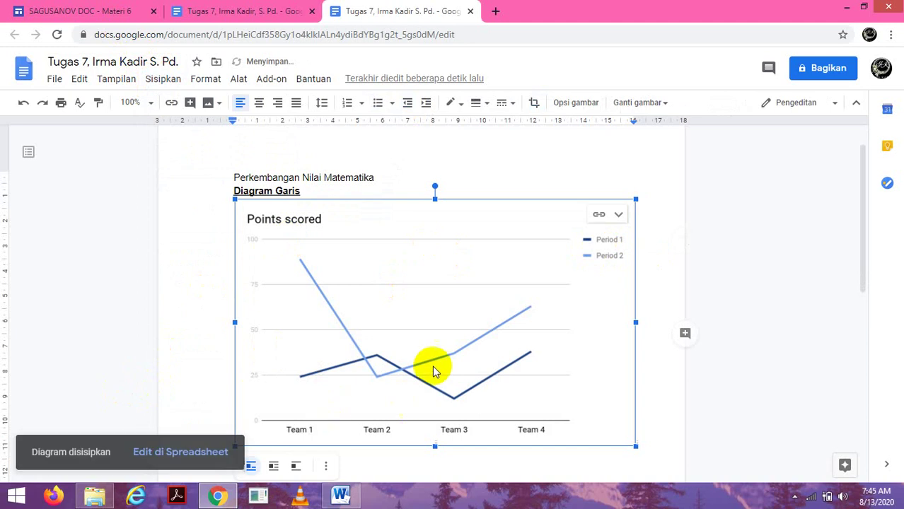
left_click(619, 215)
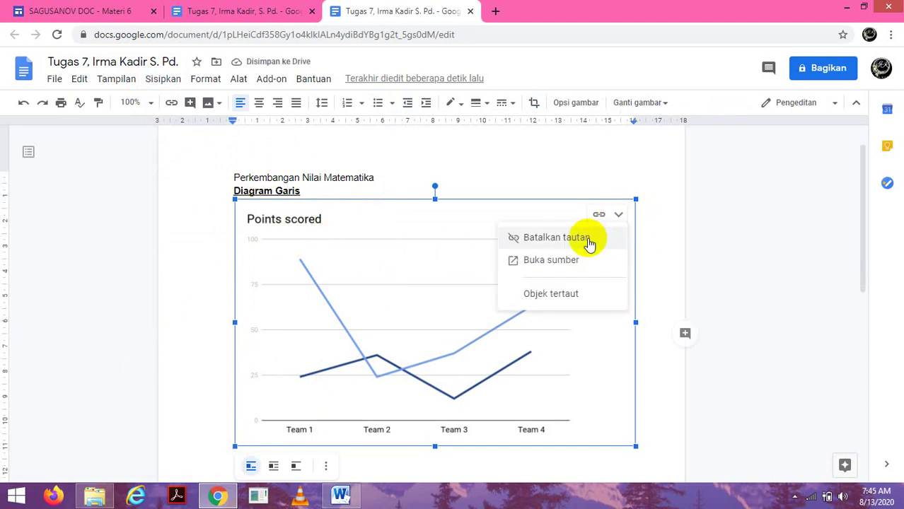
left_click(564, 265)
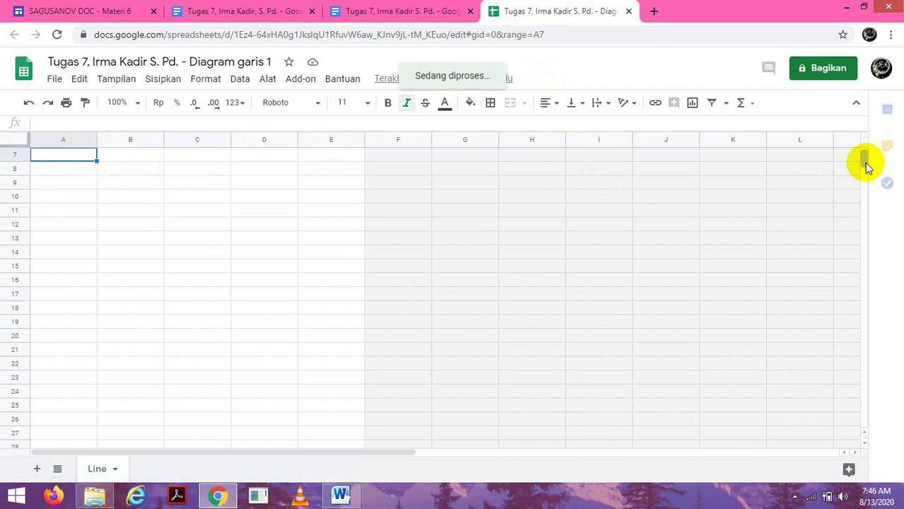
left_click_drag(865, 163, 866, 157)
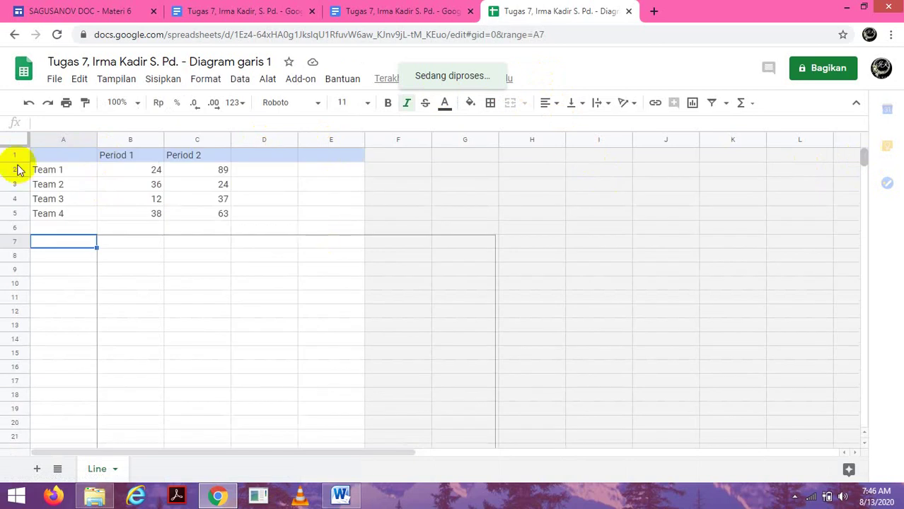
Step: Rename the column headers in B1 and C1 as "Semester 1" and "Semester 2"
left_click(116, 157)
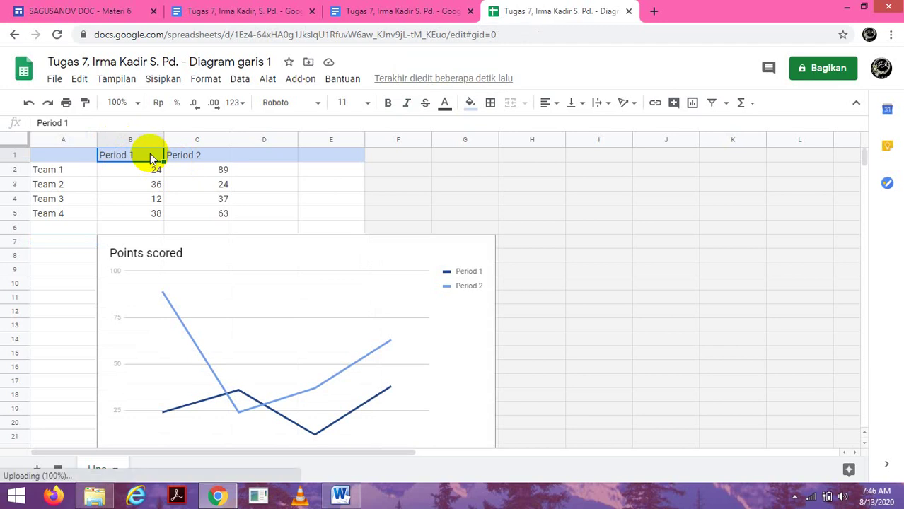
type("Semster")
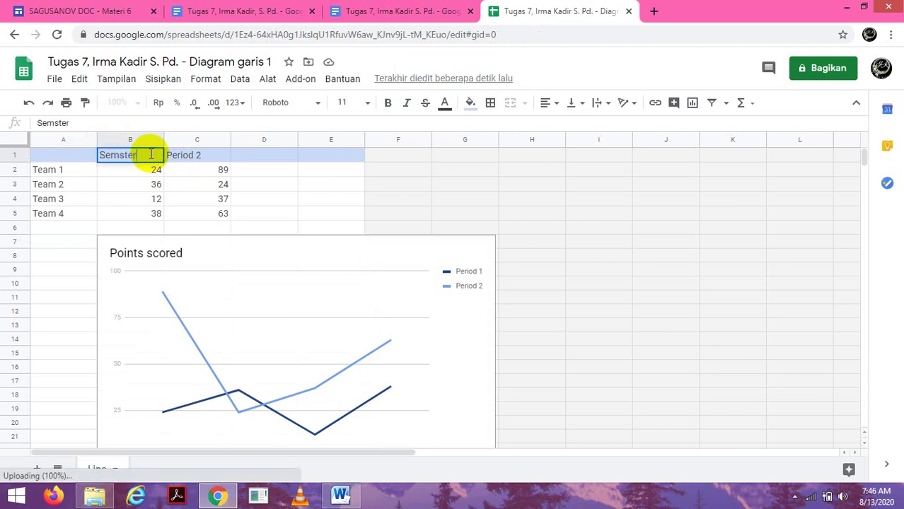
type(" 1")
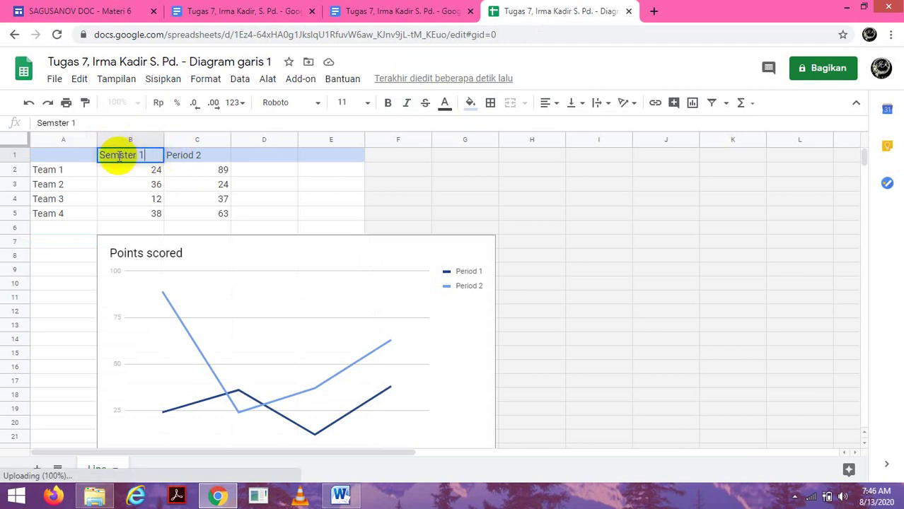
left_click(117, 155)
type("e")
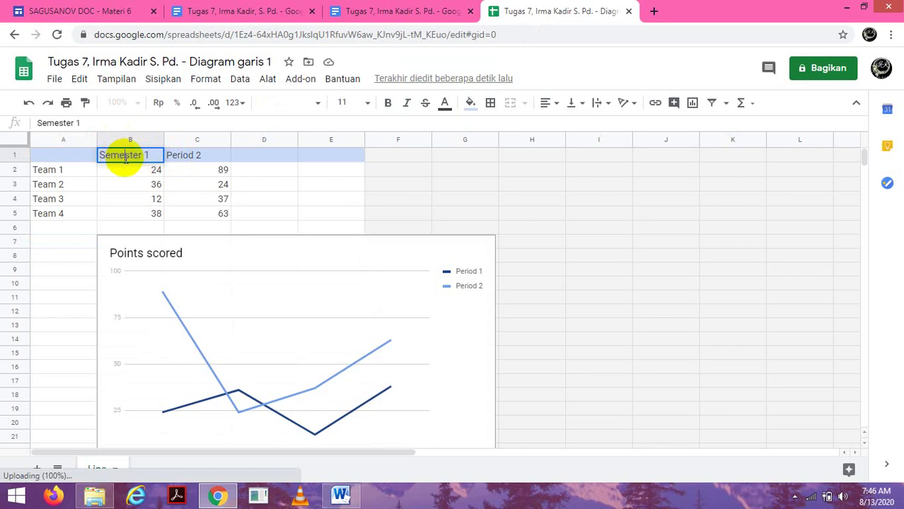
left_click(199, 155)
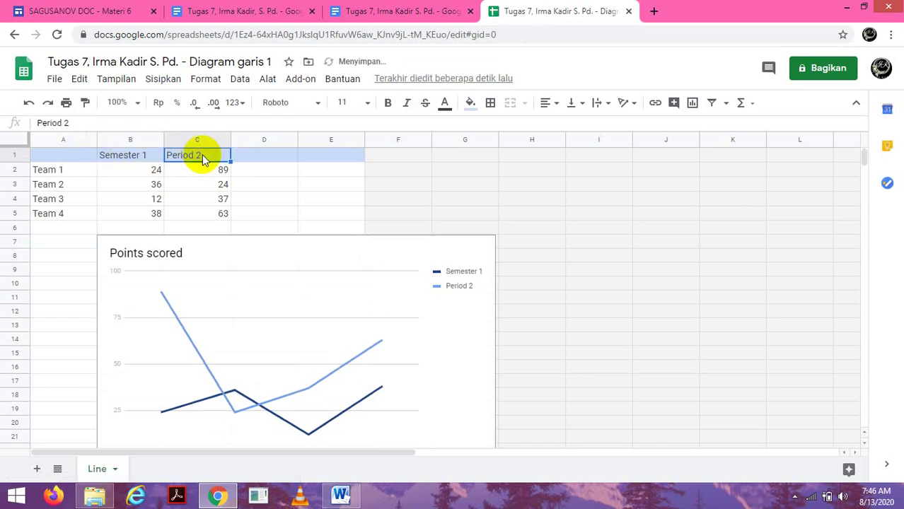
type("Seme")
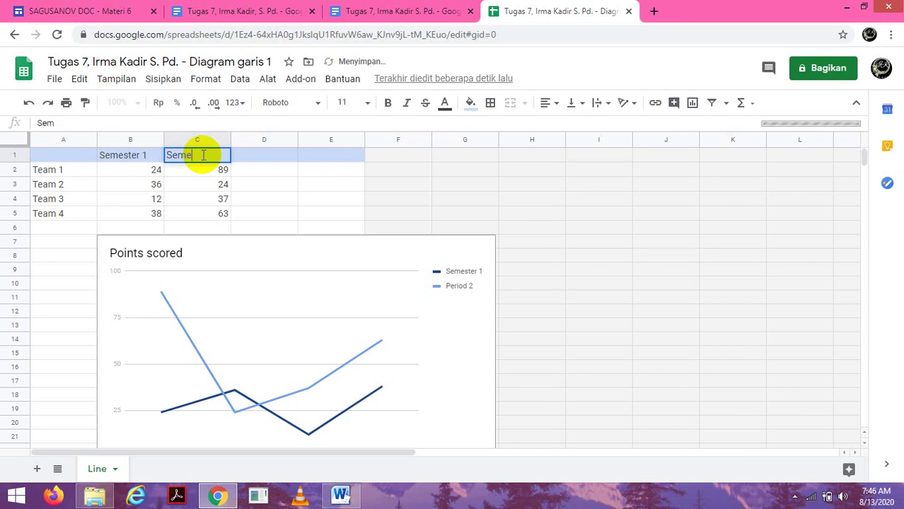
type("ster 2")
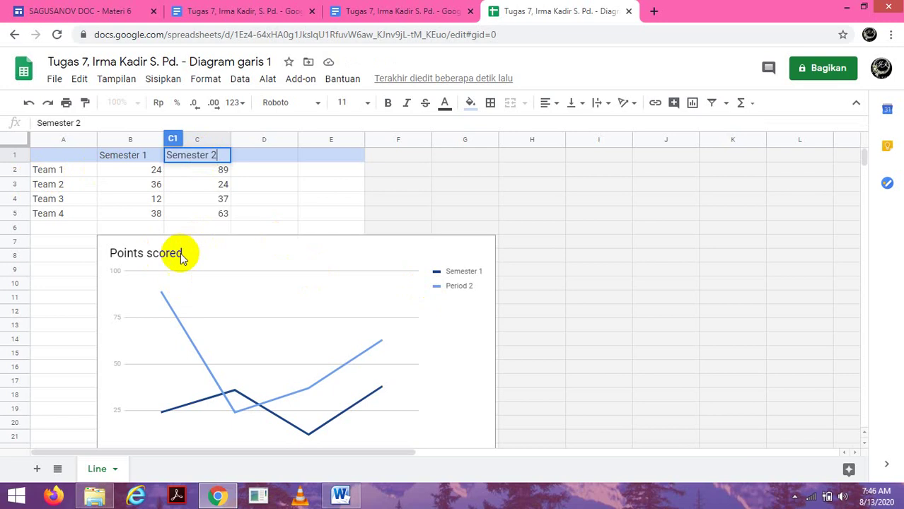
Step: Replace the four team labels in A2:A5 with the students' first names
left_click(58, 175)
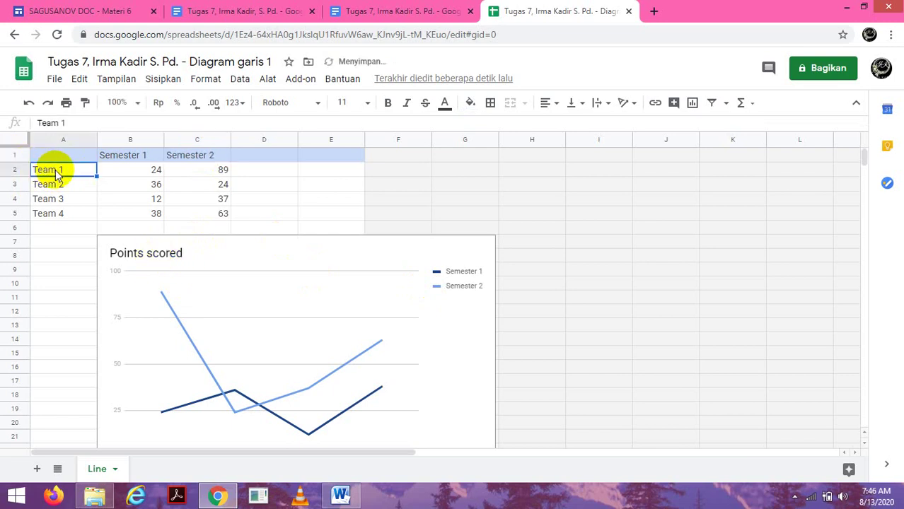
type("An")
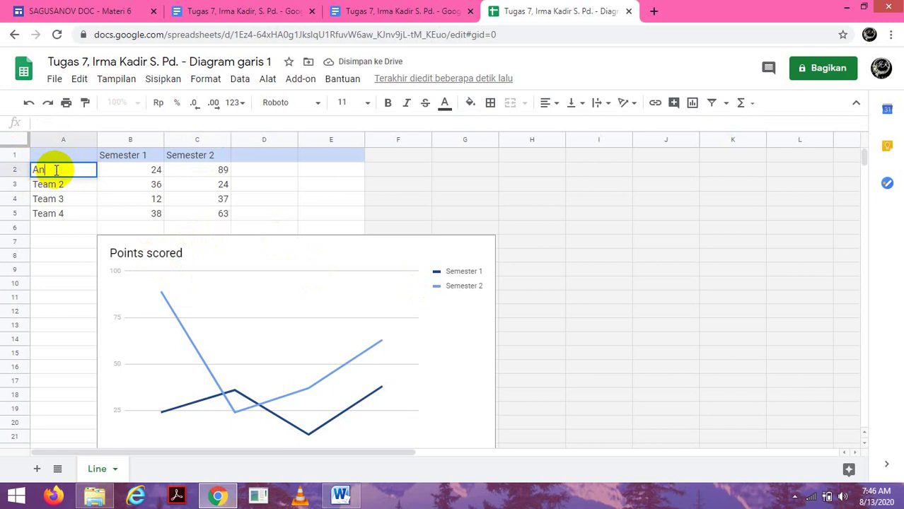
type("indiya")
left_click(46, 190)
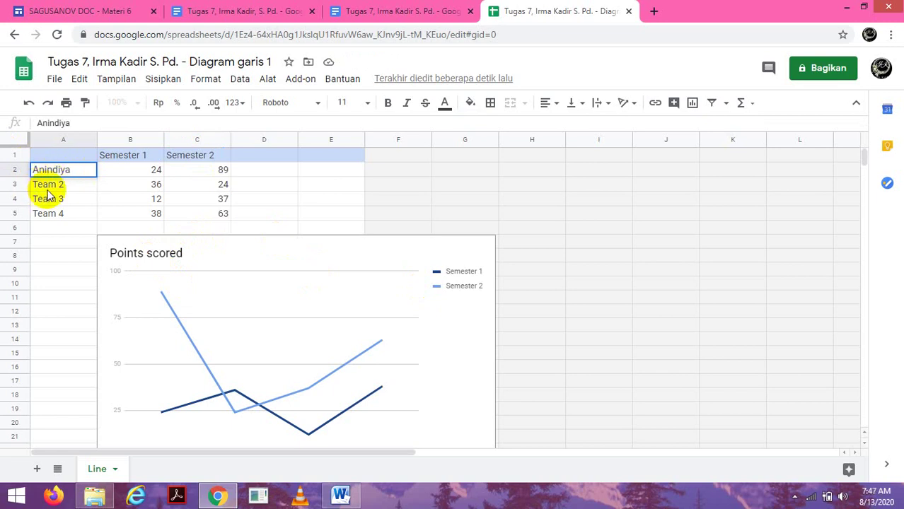
type("Dito")
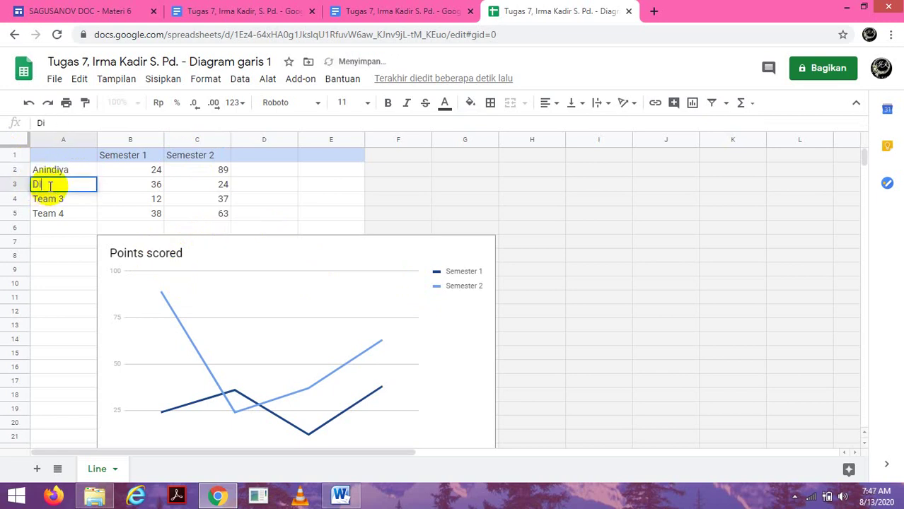
left_click(50, 201)
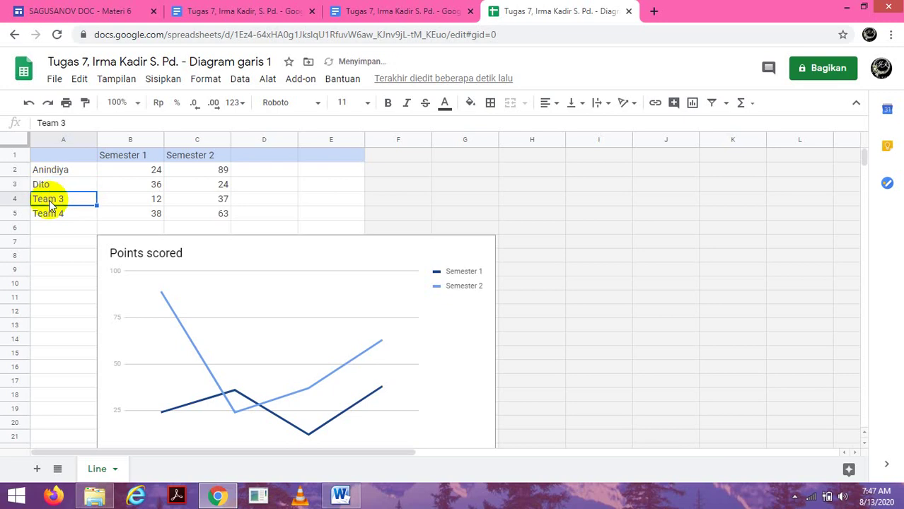
type("Lisna")
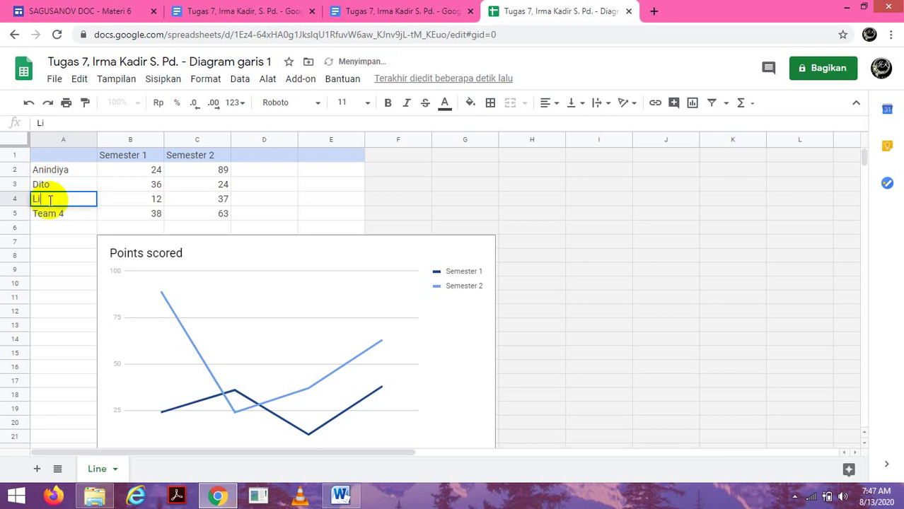
left_click(50, 215)
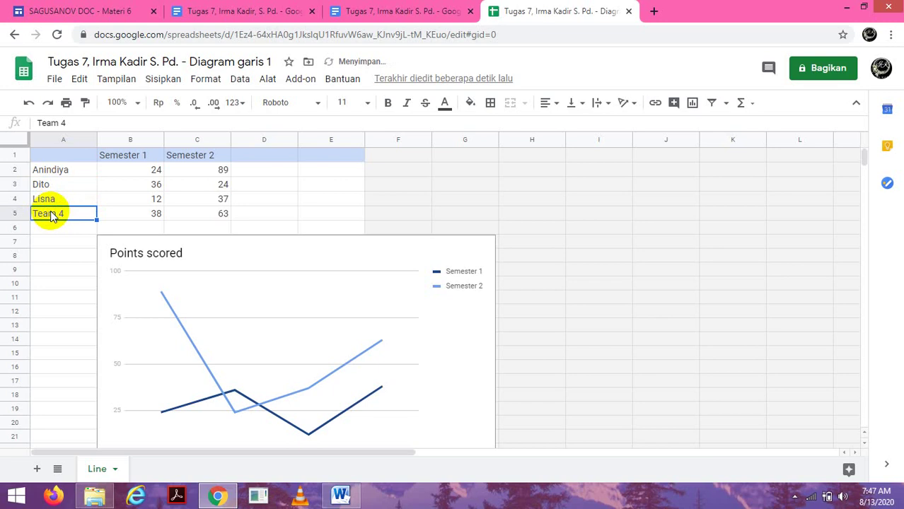
type("Rab")
key("BackSpace")
type("nis")
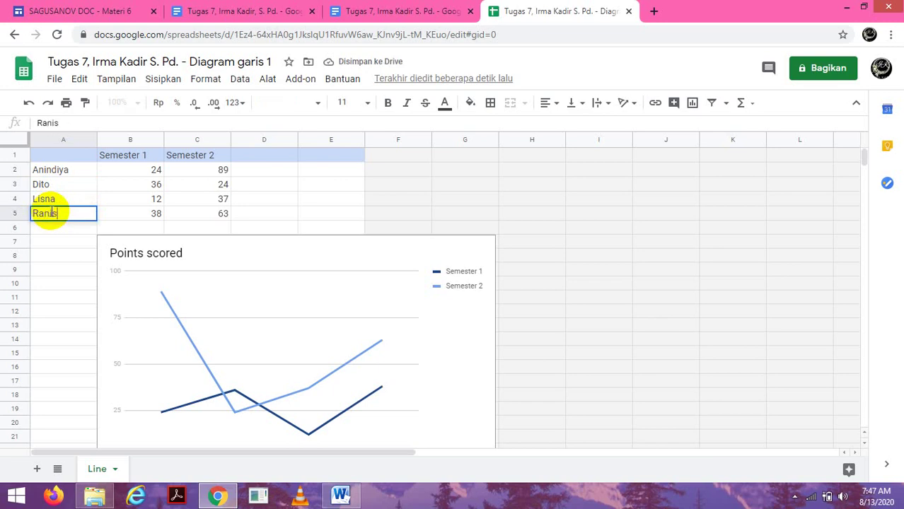
key("BackSpace")
type("a")
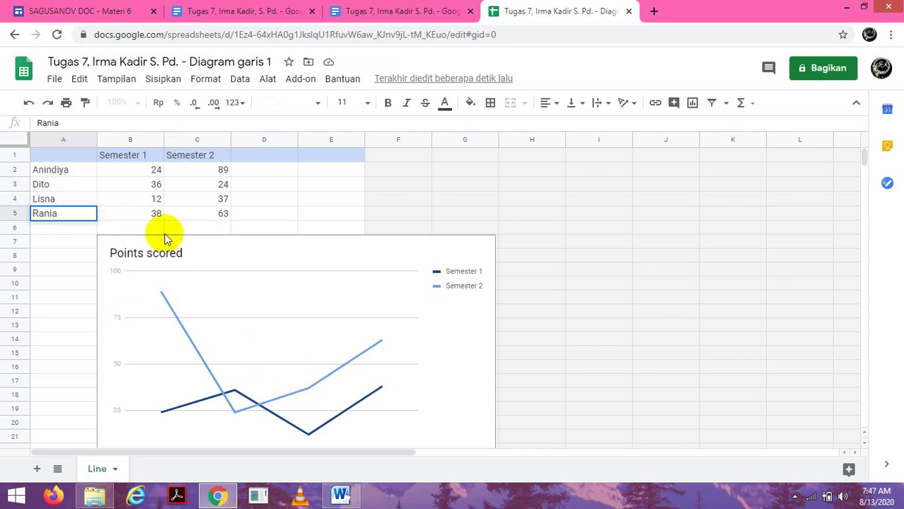
Step: Set the first student's Semester 1 score in B2 to 85, and the second student's scores in B3 and C3 to 76 and 88
left_click(142, 174)
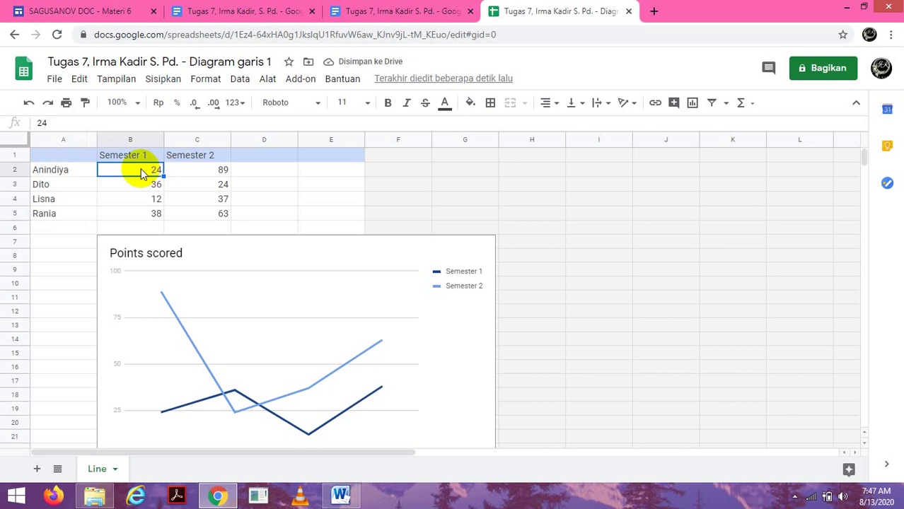
type("85")
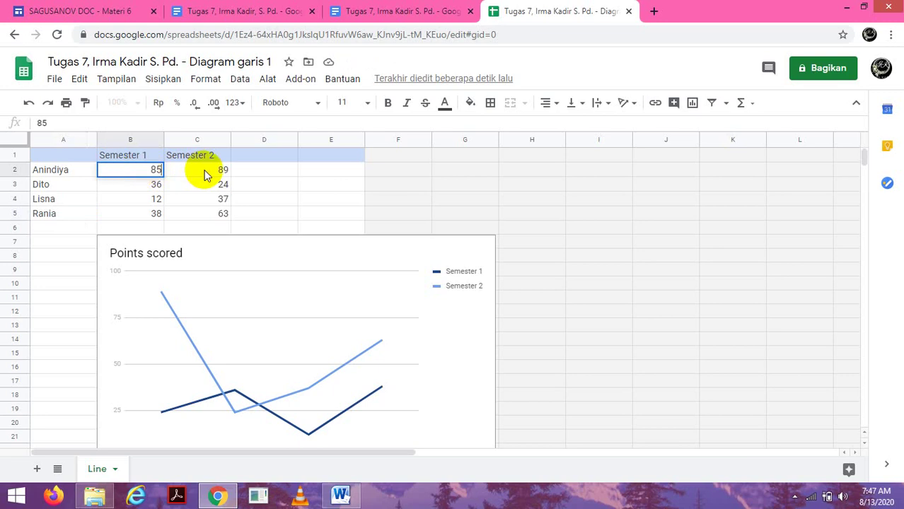
left_click(204, 175)
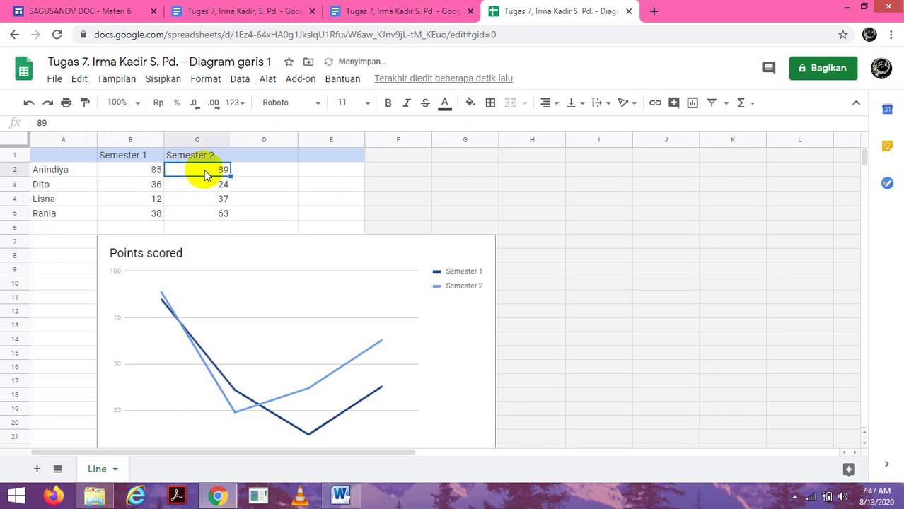
left_click(152, 190)
type("76")
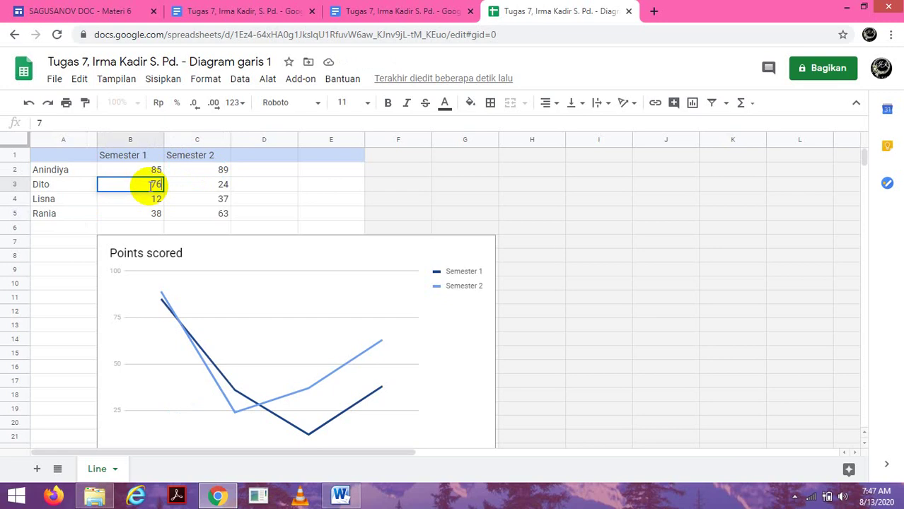
left_click(225, 187)
type("88")
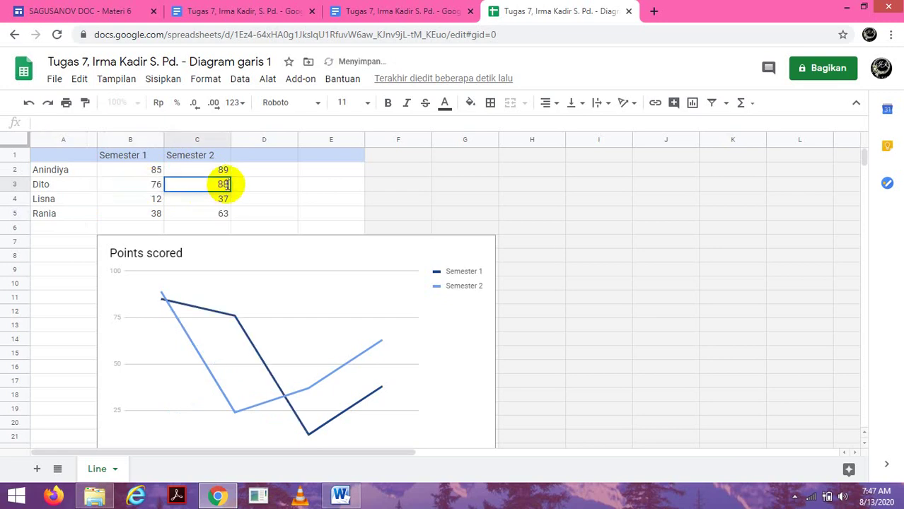
Step: Enter 80 and 76 in B4:C4 for the third student, and 82 and 95 in B5:C5 for the fourth
left_click(151, 203)
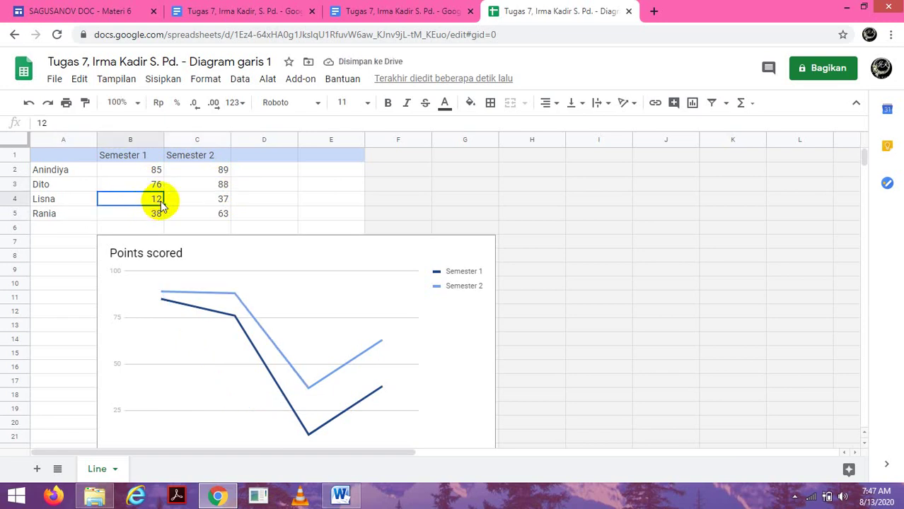
type("80")
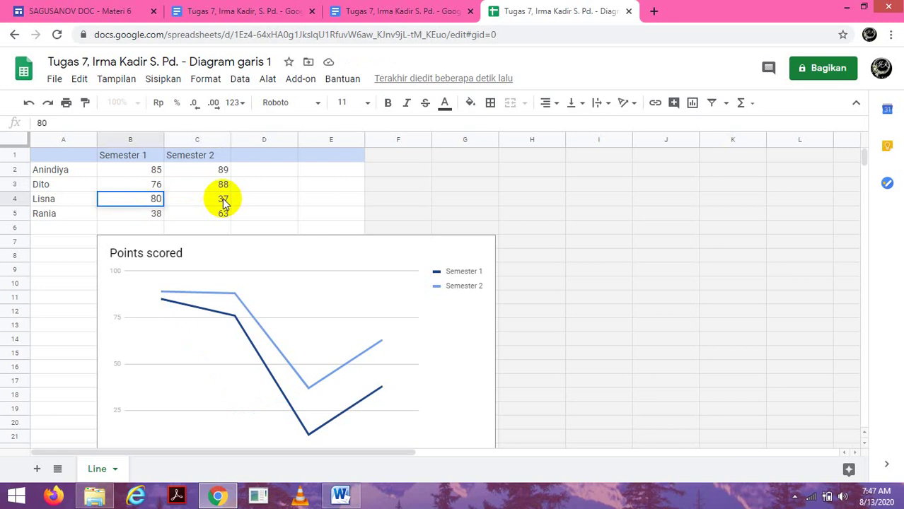
left_click(223, 202)
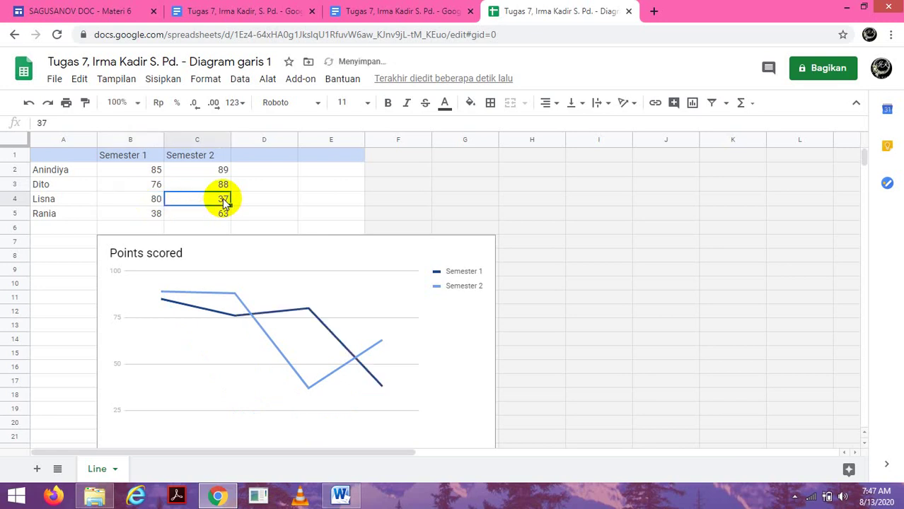
type("7")
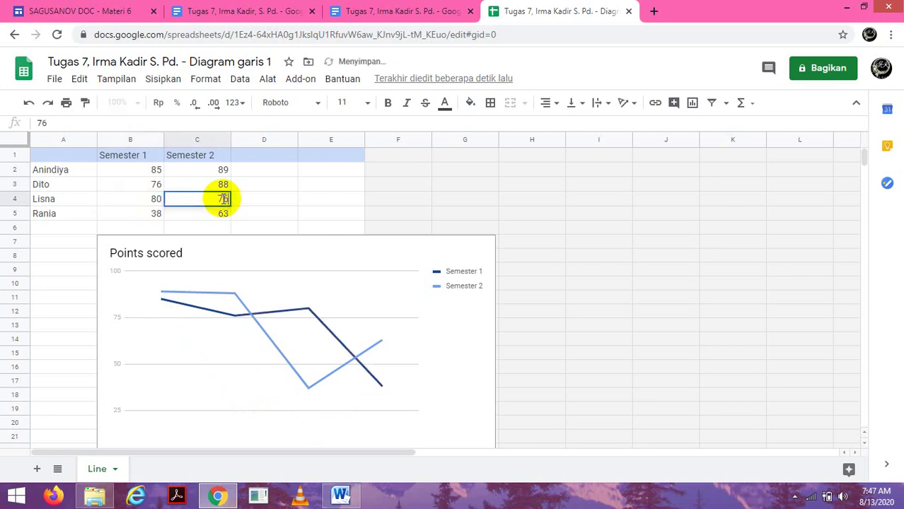
left_click(153, 218)
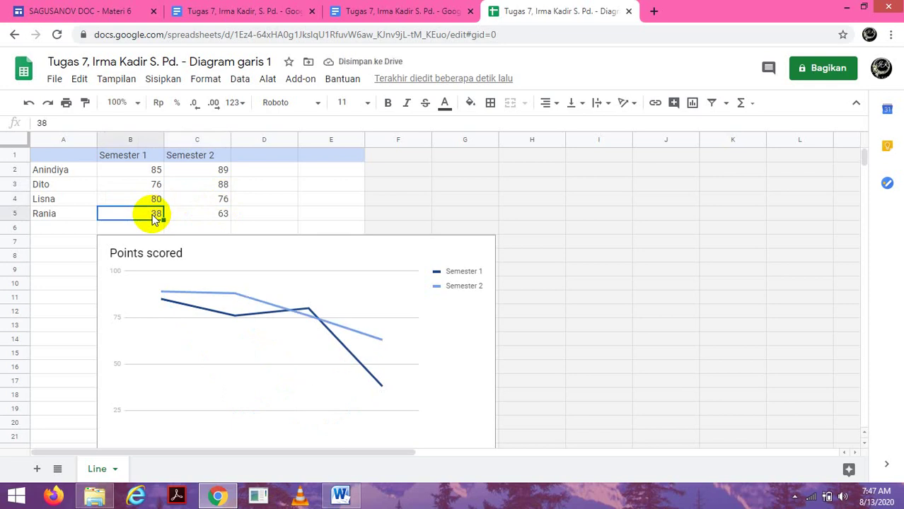
type("82")
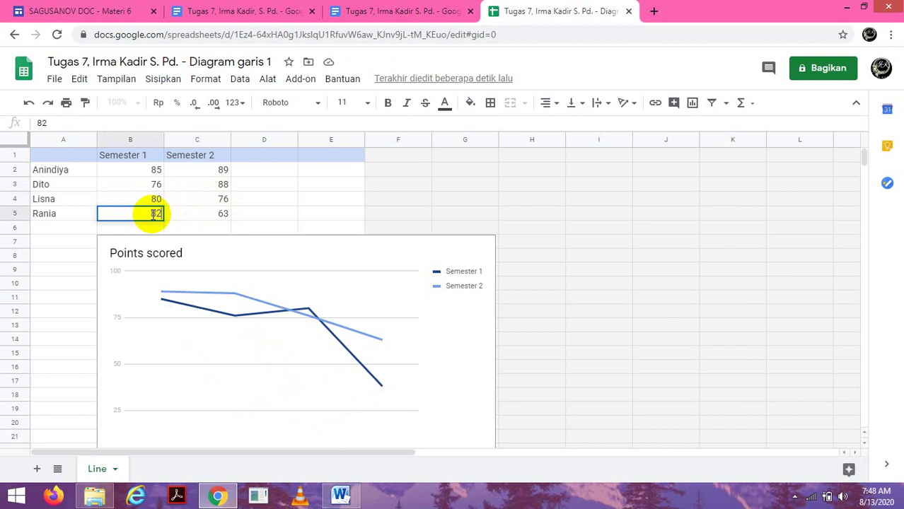
left_click(209, 220)
type("95")
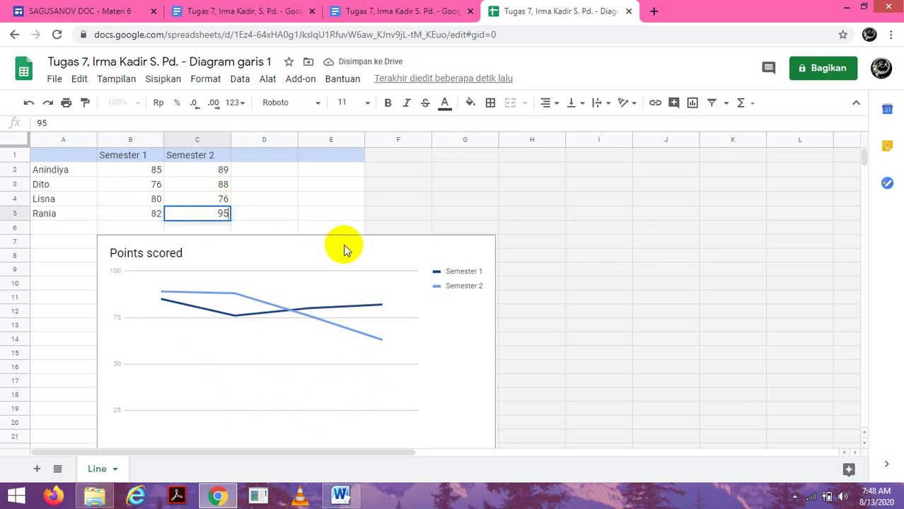
Step: Open the line chart for editing and show its chart and axis title settings
left_click(289, 305)
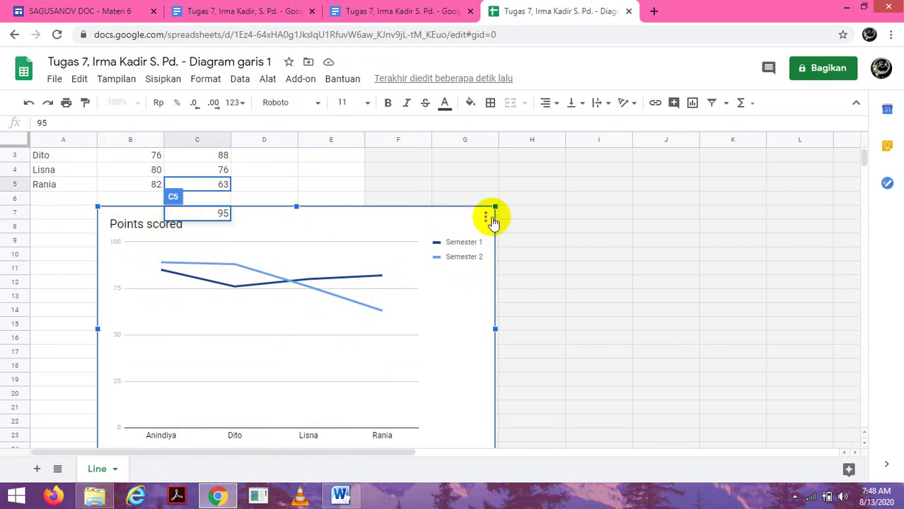
left_click(485, 218)
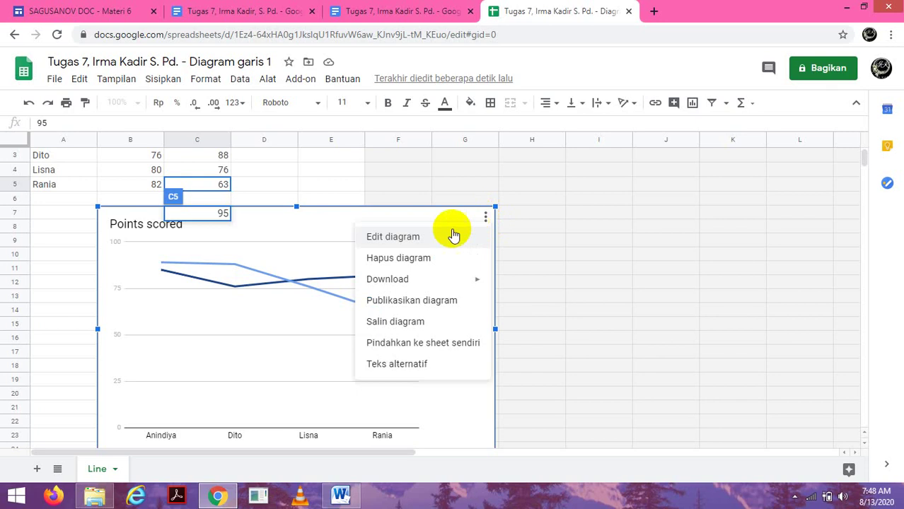
left_click(431, 238)
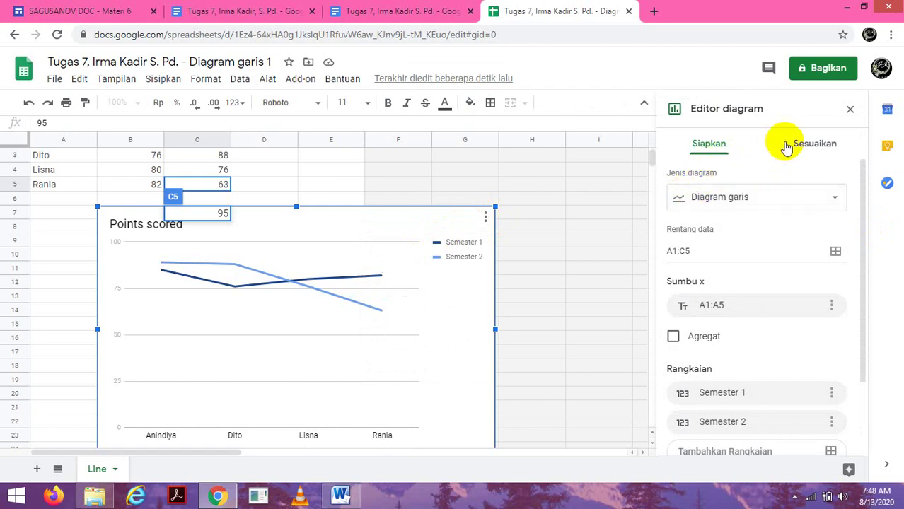
left_click(806, 150)
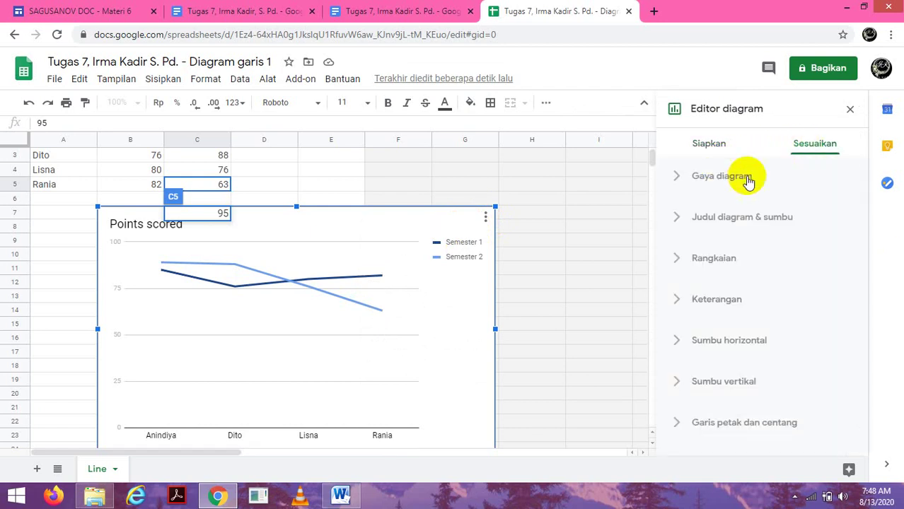
left_click(716, 219)
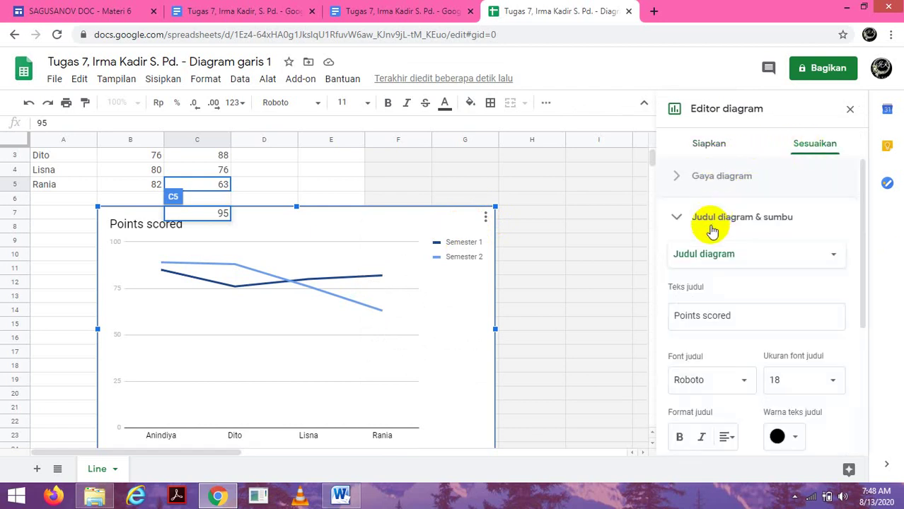
Step: Replace the chart title with "Perkembangan Nilai Matematika Peserta Didik" and return to the sheet cells
left_click(735, 315)
key("ctrl+a")
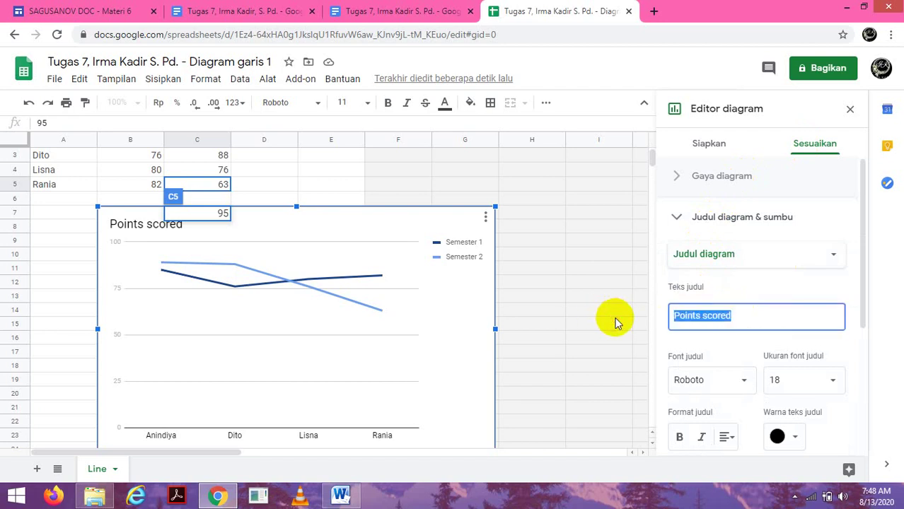
type("Perkemban")
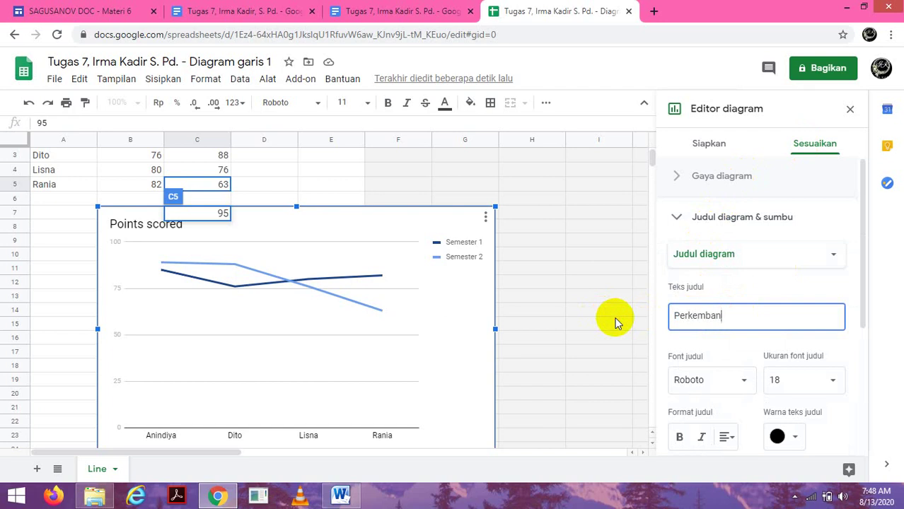
type("gan")
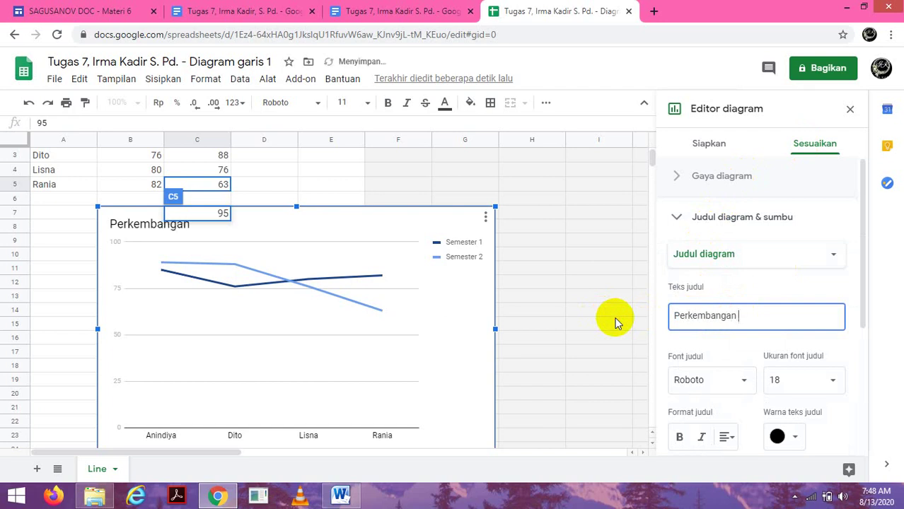
type("Nilai ")
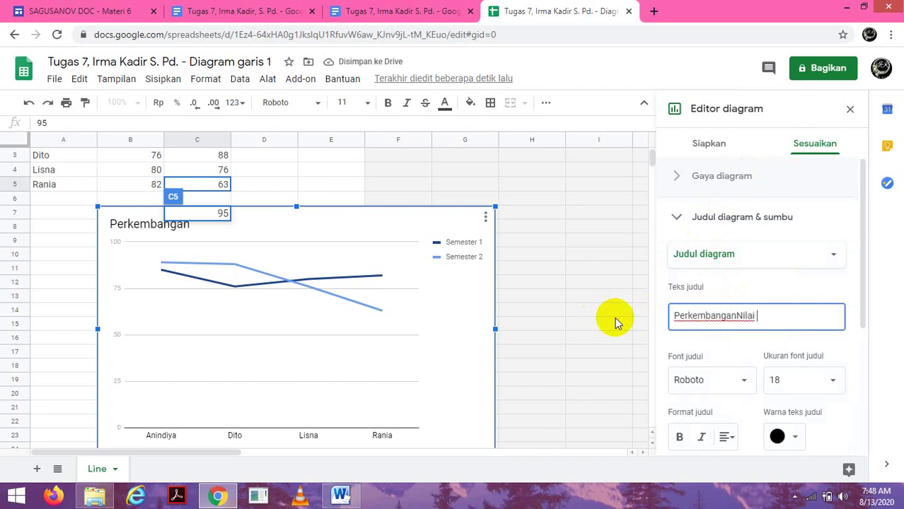
type("atema")
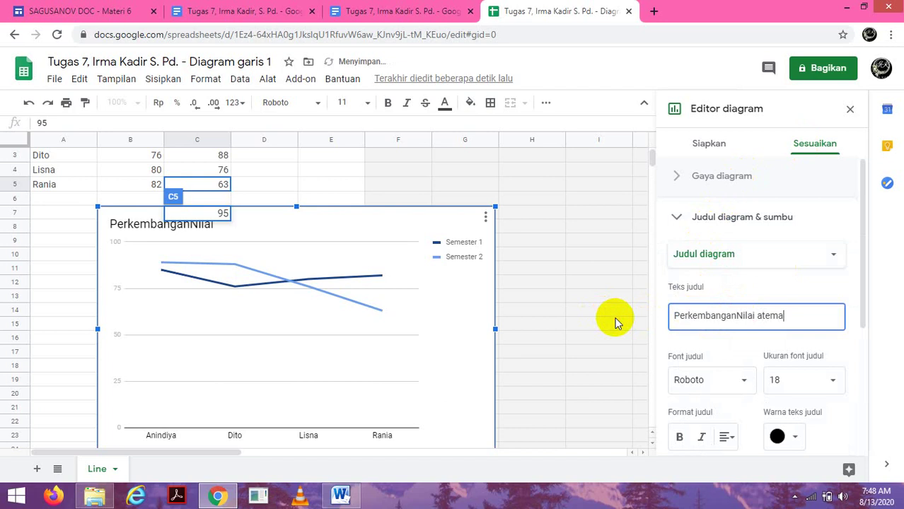
type("tika P")
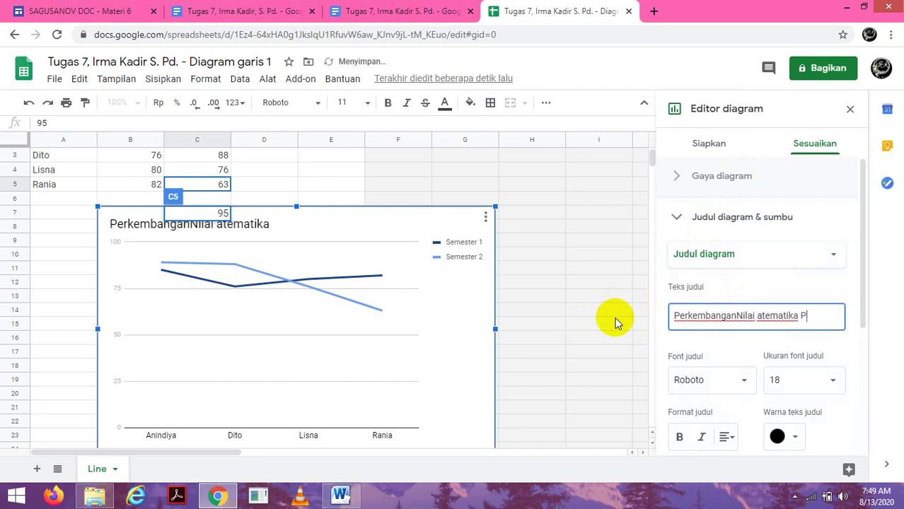
key("BackSpace")
type("eserta Di")
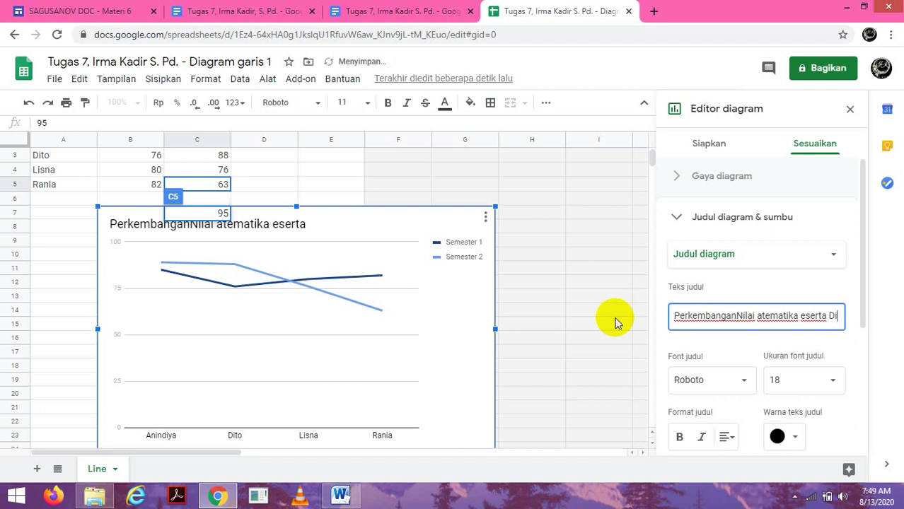
type("dik")
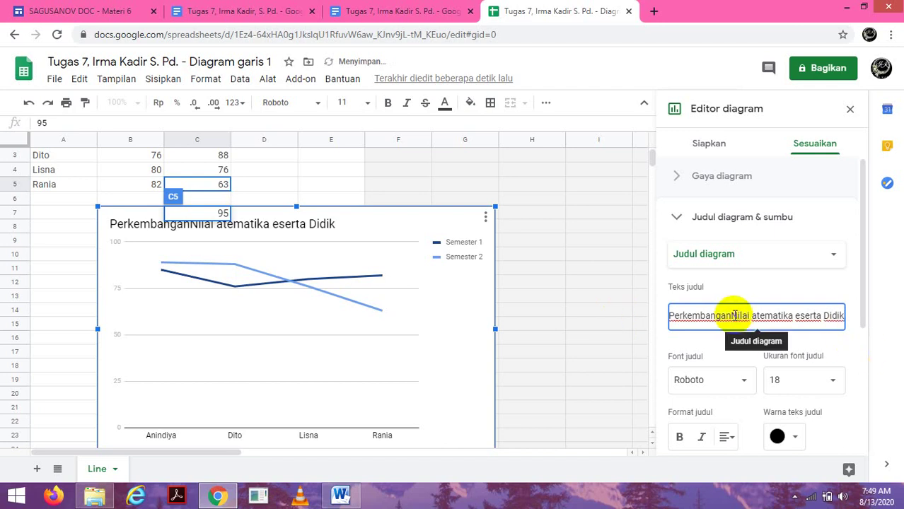
left_click(731, 316)
double_click(740, 317)
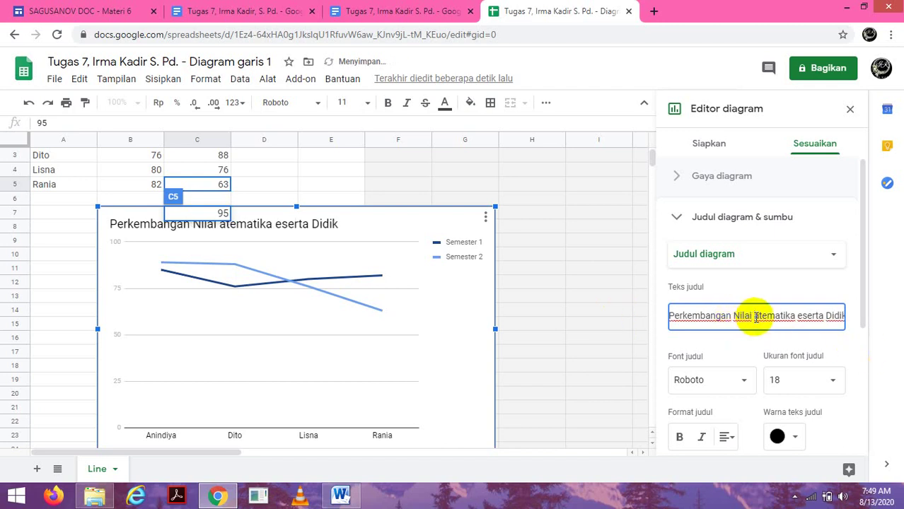
type("M")
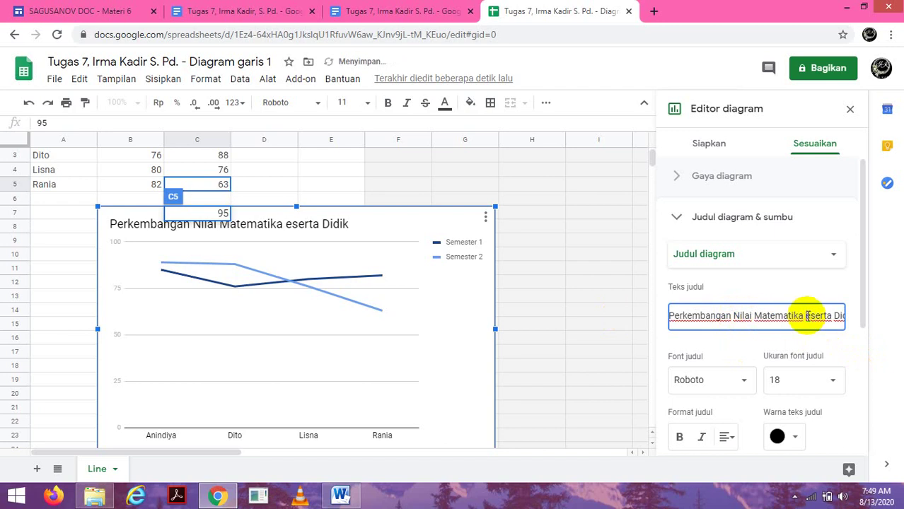
left_click(807, 316)
type("P")
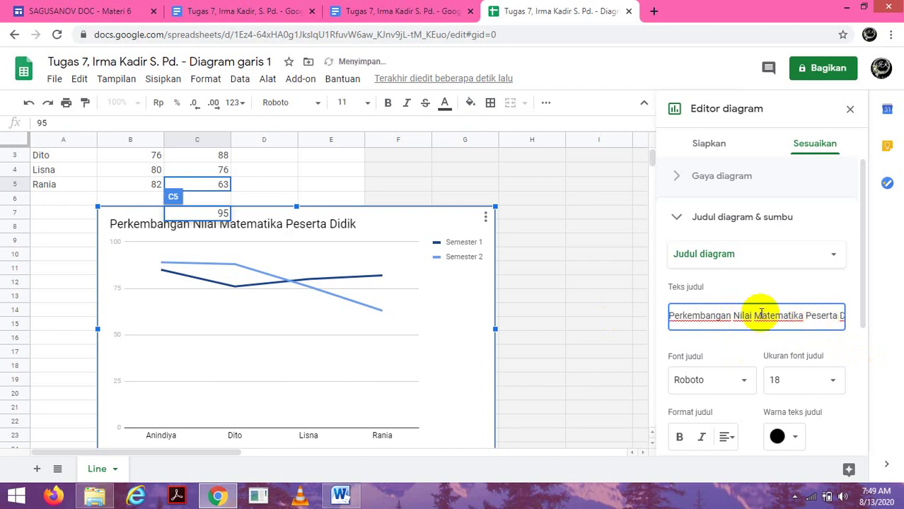
left_click(261, 198)
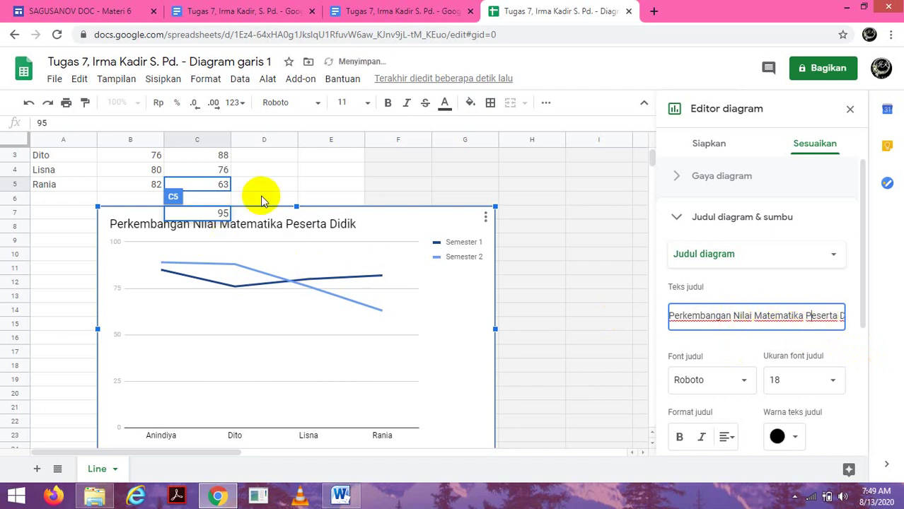
left_click(261, 187)
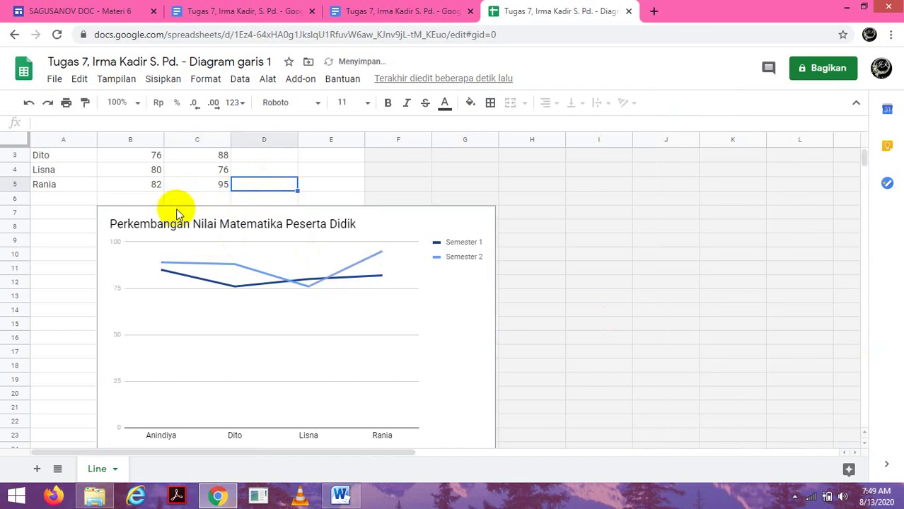
Step: Switch back to the Google Docs document and update the linked line chart from its spreadsheet
left_click(287, 241)
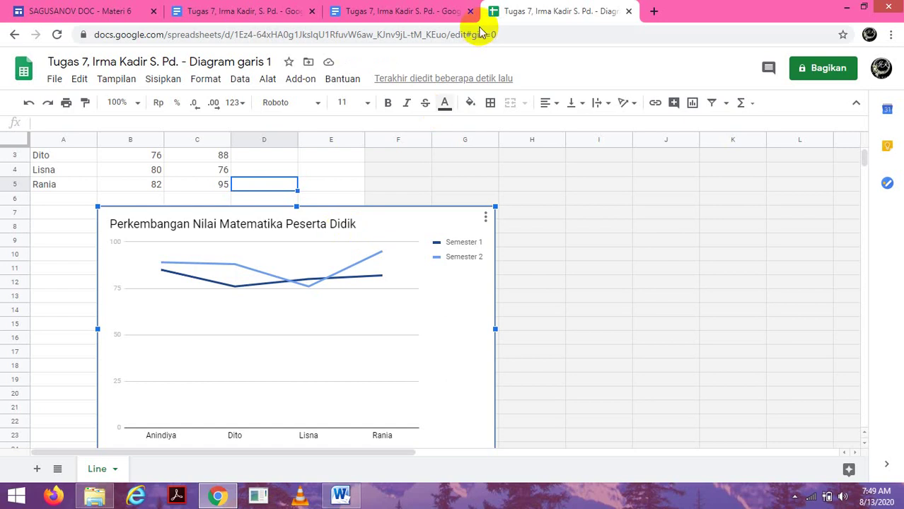
left_click(422, 13)
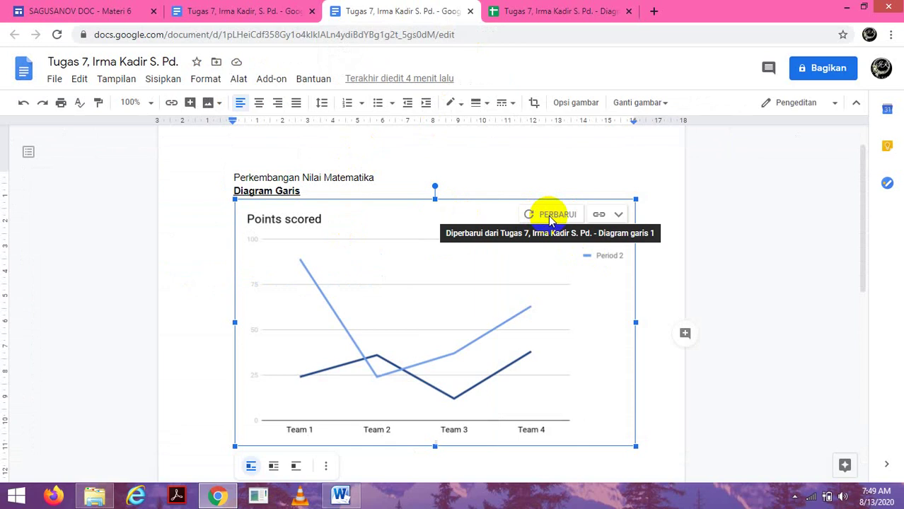
left_click(550, 218)
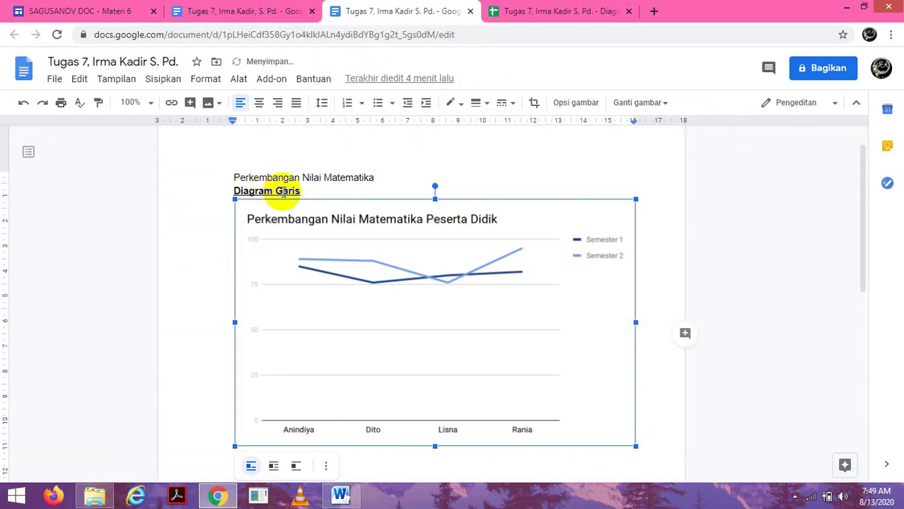
Step: Insert a blank line between "Perkembangan Nilai Matematika" and the "Diagram Garis" heading
left_click(390, 176)
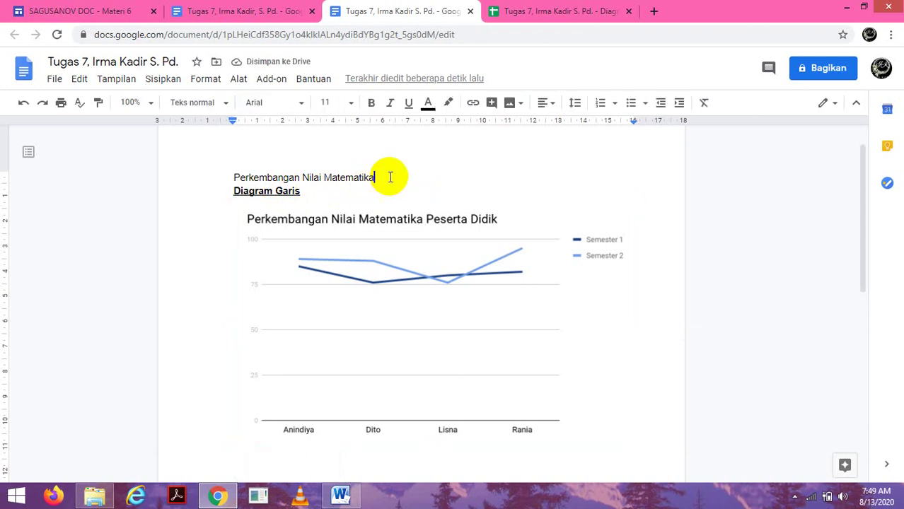
key("Return")
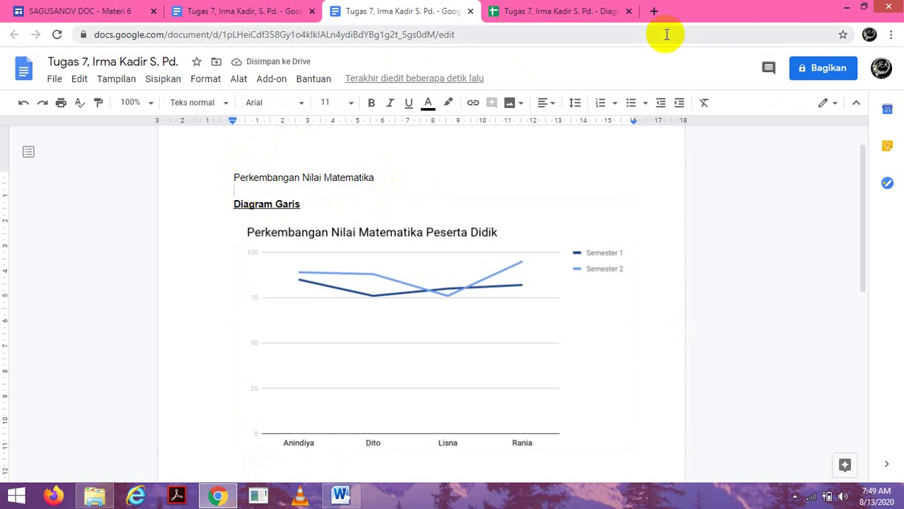
Step: Switch to the line chart's spreadsheet and copy the score table in cells A1:C5
left_click(578, 12)
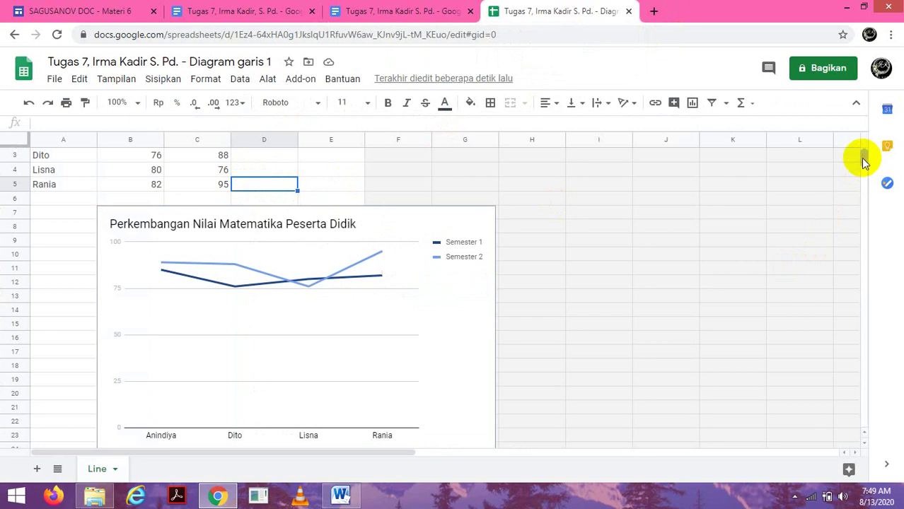
scroll(864, 158, "up", 2)
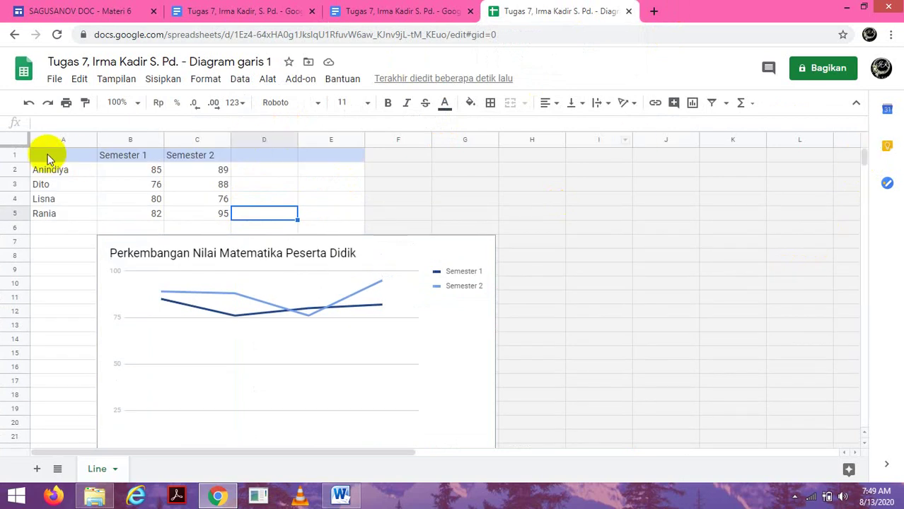
left_click_drag(45, 154, 212, 216)
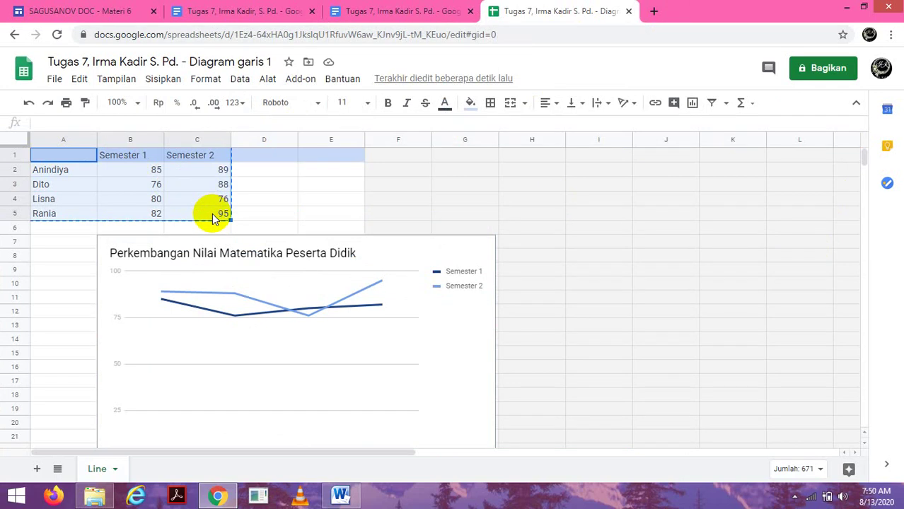
Step: Paste the table without a link on the blank line above "Diagram Garis" in the document and widen its columns
left_click(419, 12)
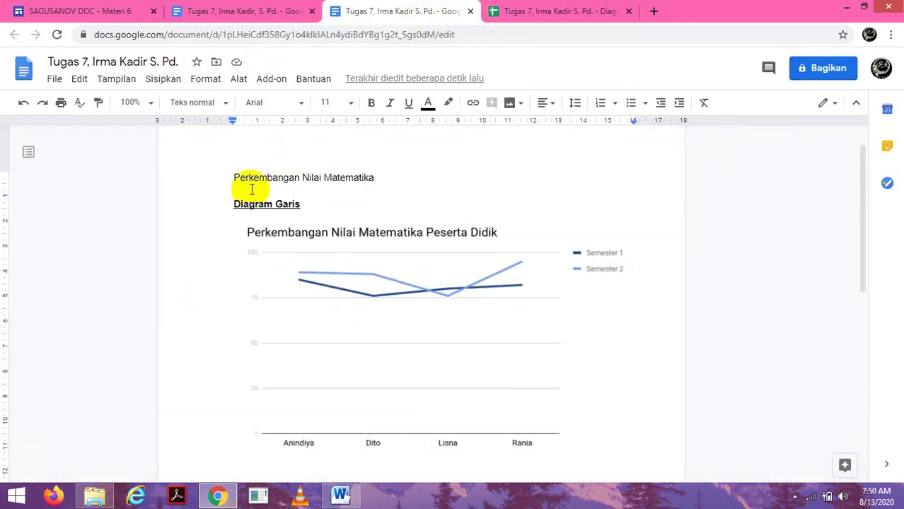
key("ctrl+v")
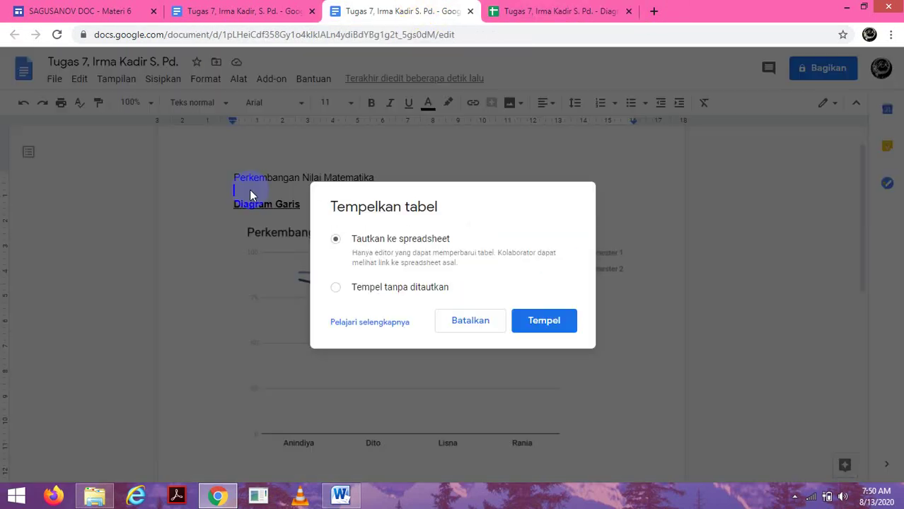
left_click(378, 290)
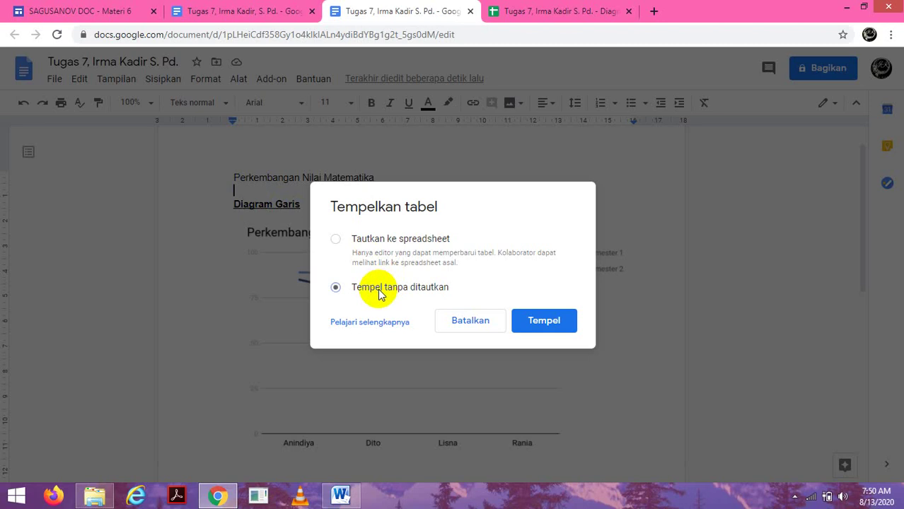
left_click(551, 331)
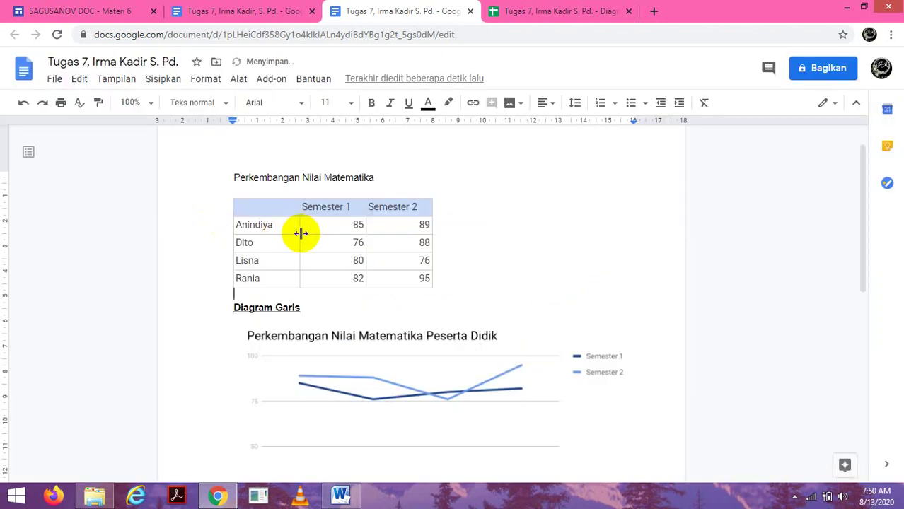
left_click_drag(298, 233, 494, 240)
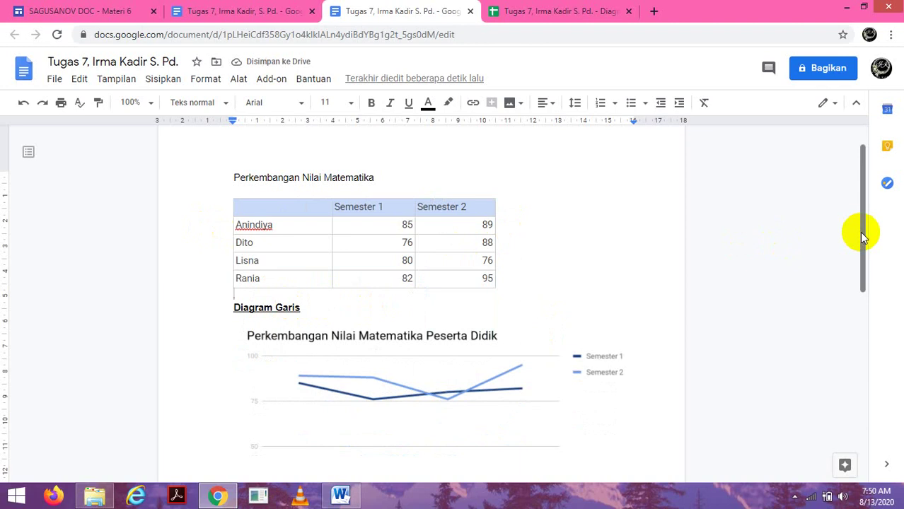
Step: Add the headings "Diagram Kolom" and "Pie" below the line chart, separated by a blank line
left_click_drag(862, 238, 877, 325)
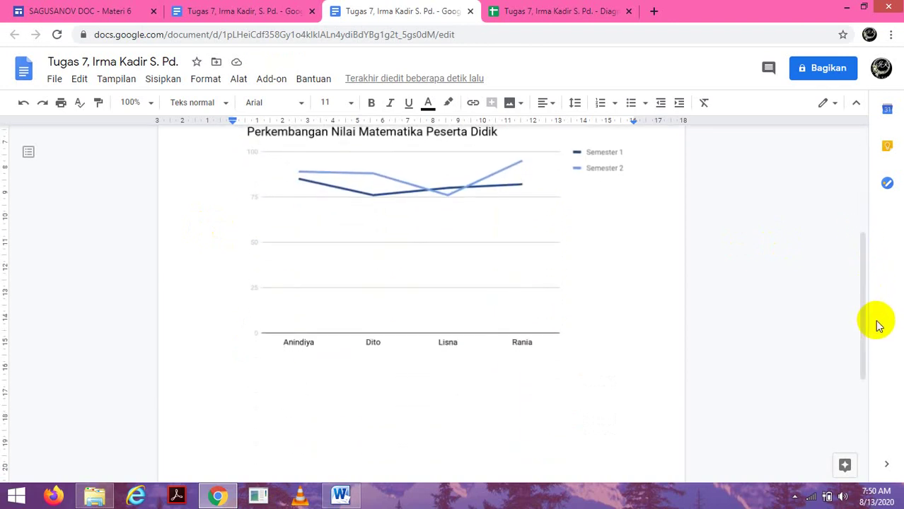
left_click(355, 380)
left_click(224, 384)
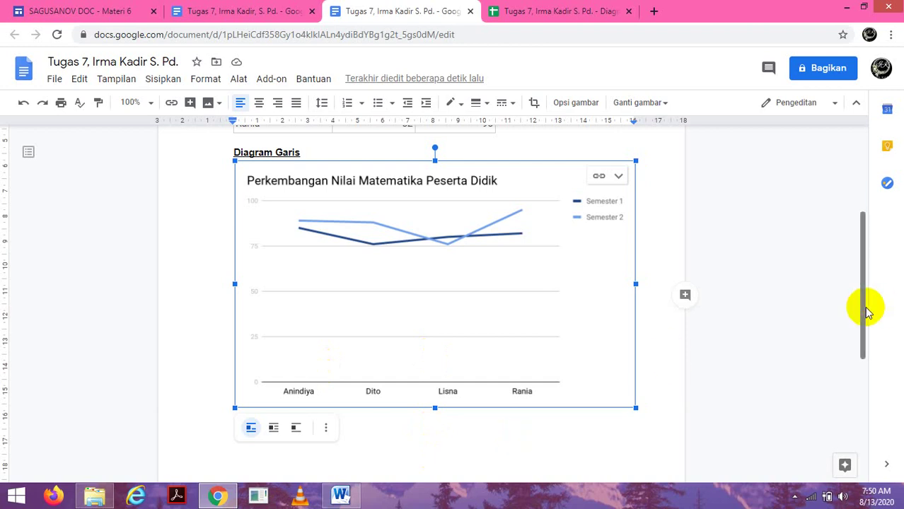
mouse_move(868, 312)
left_mouse_down()
mouse_move(867, 277)
mouse_move(865, 314)
left_mouse_up()
left_click(660, 376)
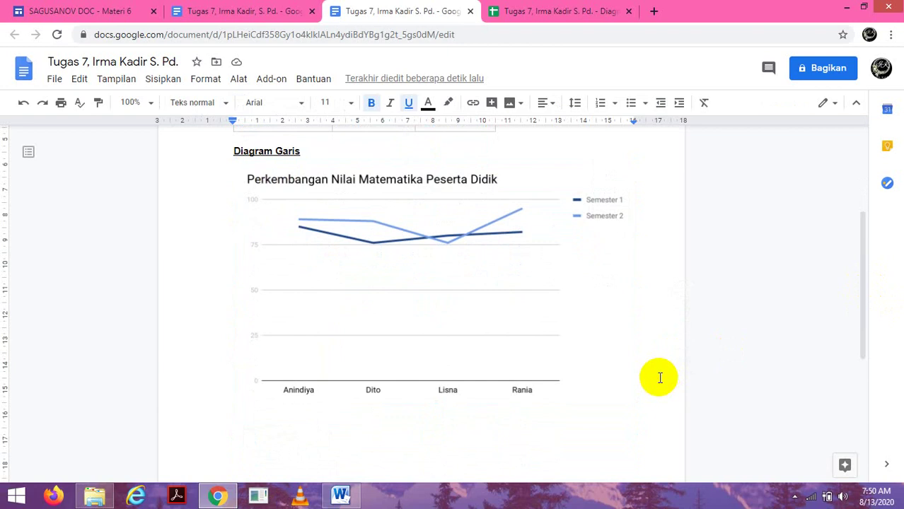
key("Return")
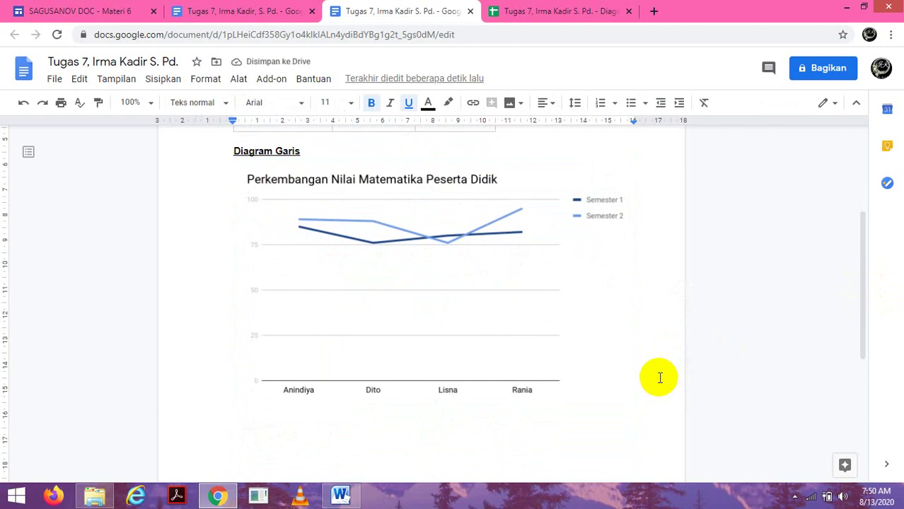
type("Diagram Kolom")
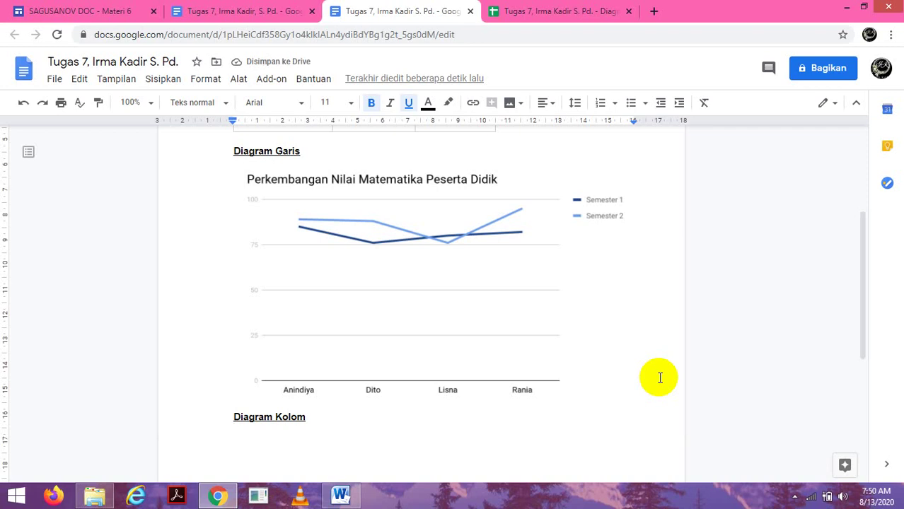
type("Pie")
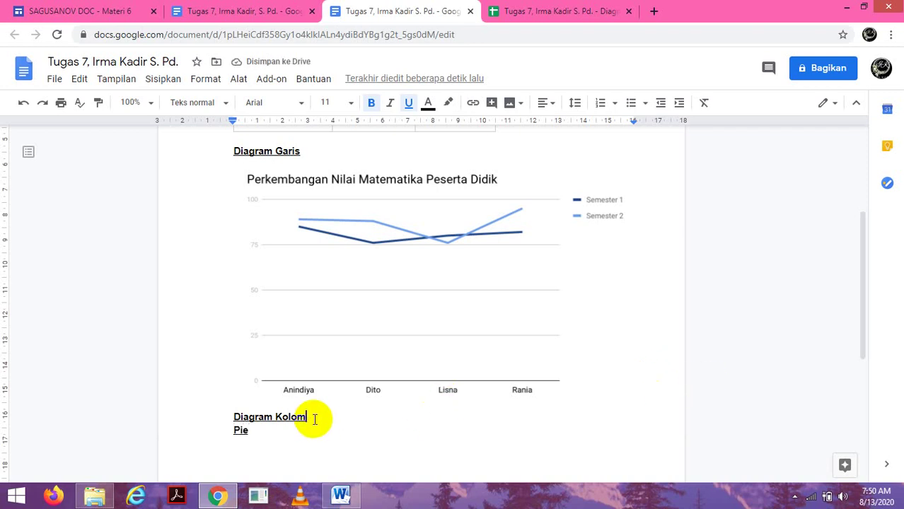
key("Return")
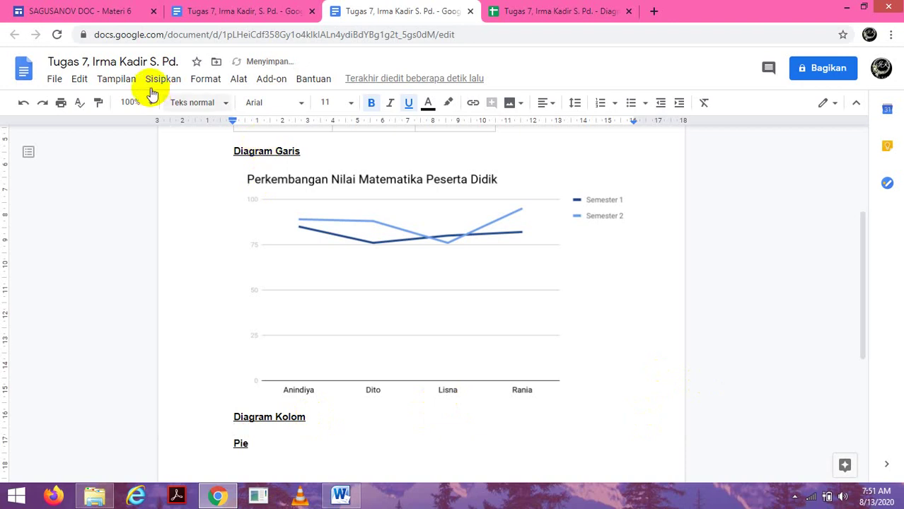
Step: Check the heading wording in the other Tugas 7 document and change the column chart heading to "Grafik Kolom"
left_click(282, 15)
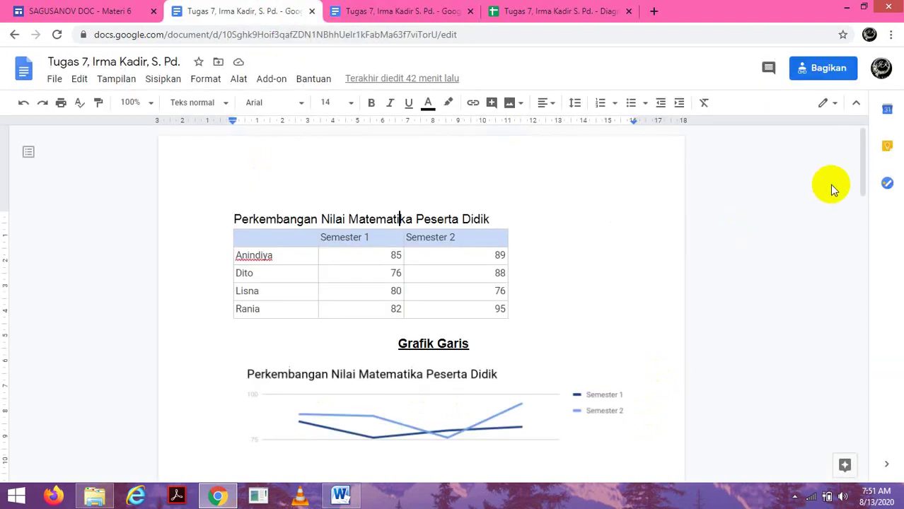
left_click_drag(863, 154, 869, 239)
left_click(419, 16)
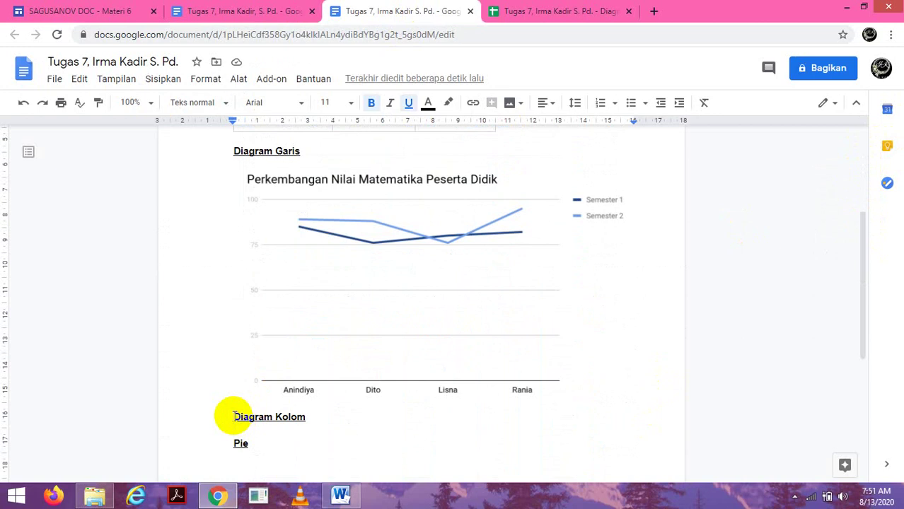
left_click_drag(232, 416, 272, 419)
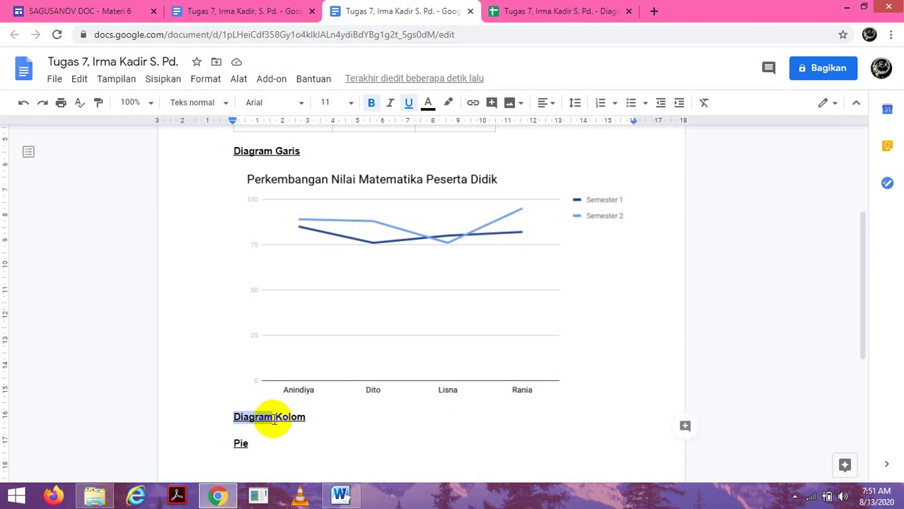
type("Grafik")
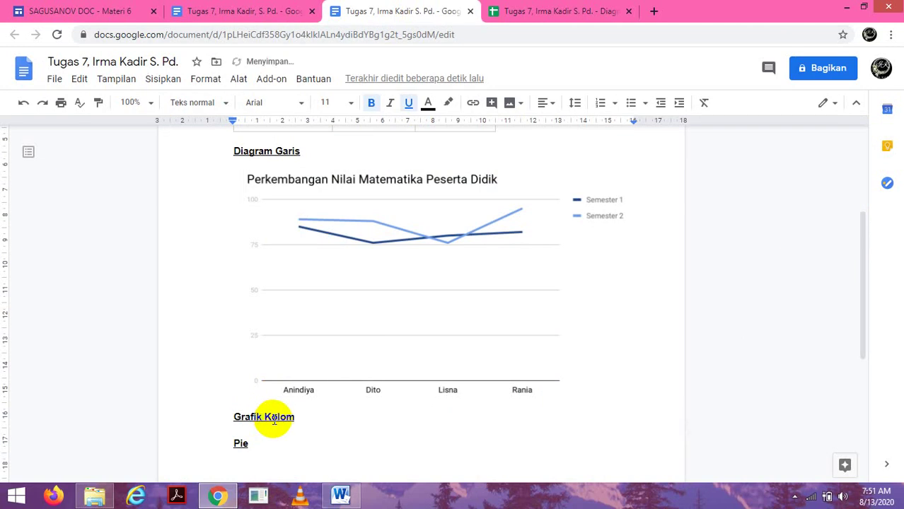
mouse_move(263, 418)
left_mouse_down()
mouse_move(238, 440)
mouse_move(259, 428)
left_mouse_up()
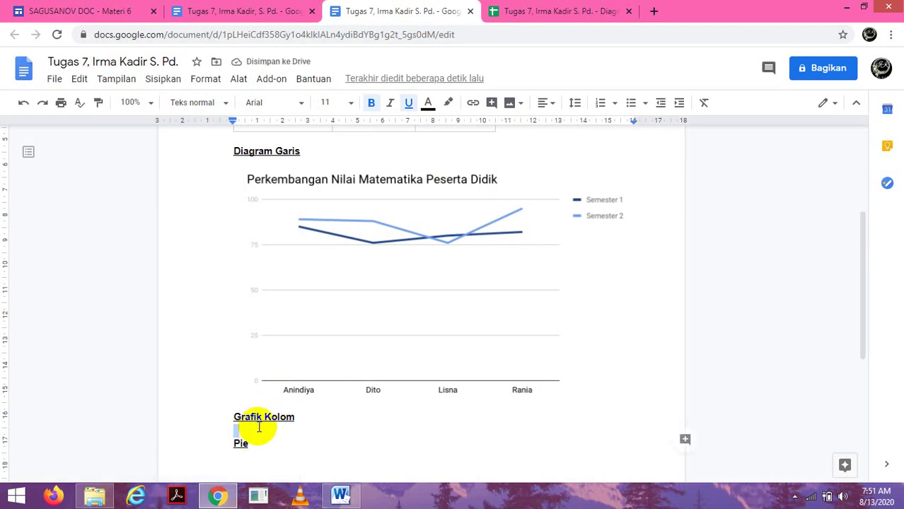
left_click(259, 427)
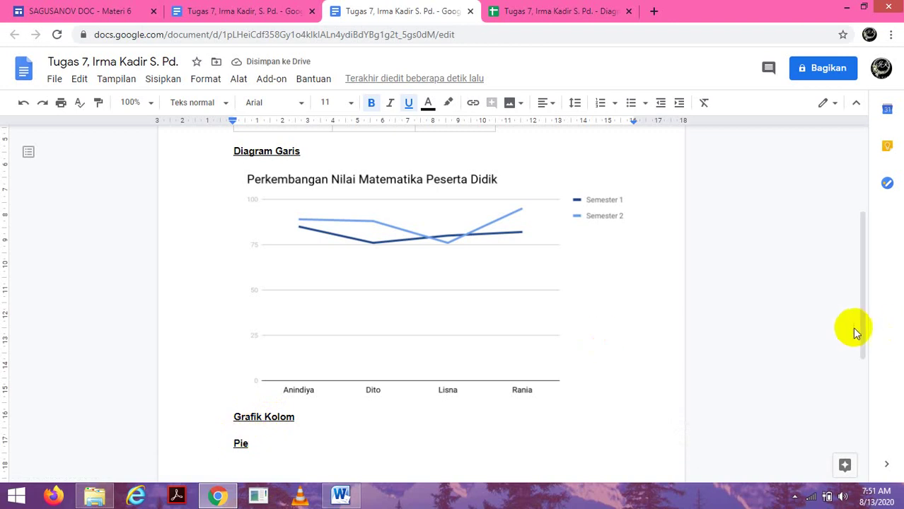
Step: Extend the heading above the table to "Perkembangan Nilai Matematika Peserta Didik" and make it bold
left_click_drag(863, 327, 861, 269)
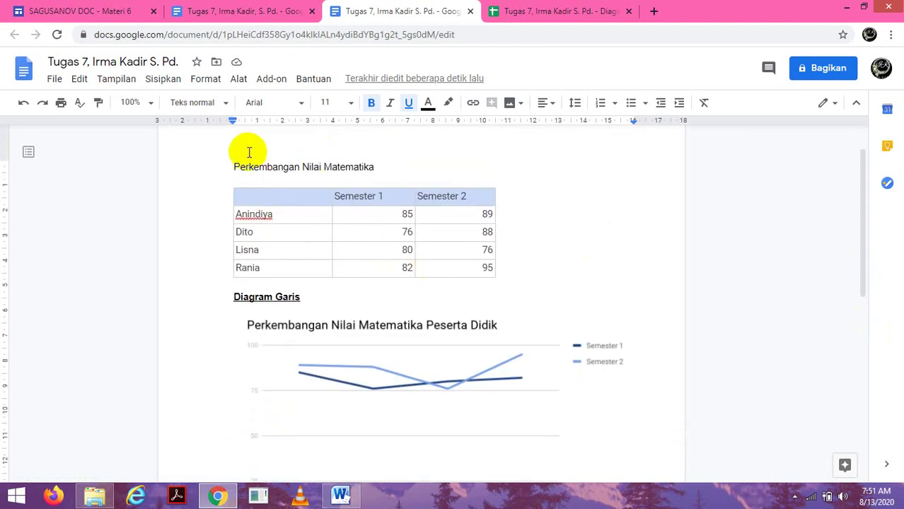
left_click(374, 167)
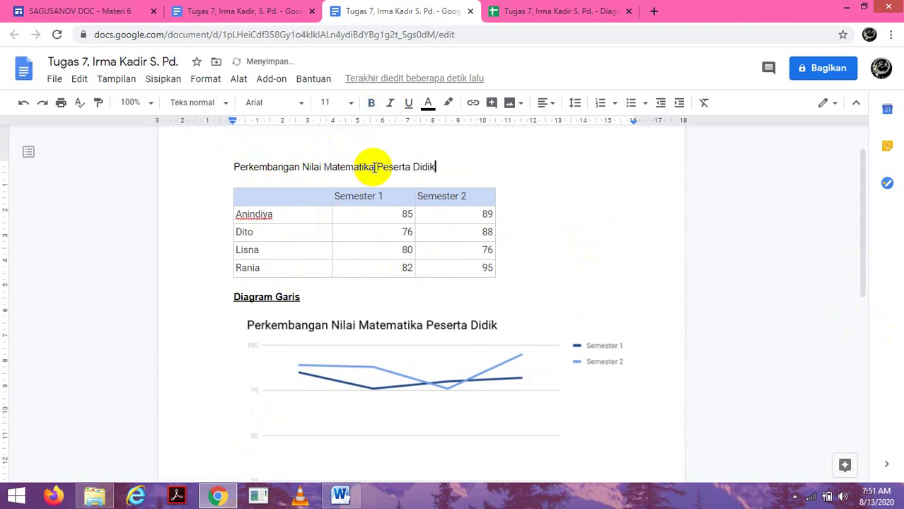
left_click_drag(228, 167, 443, 169)
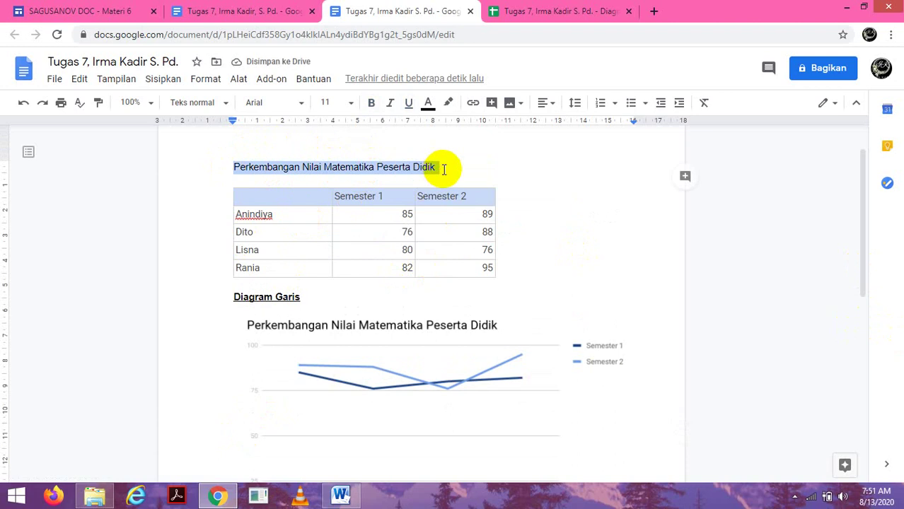
left_click(373, 103)
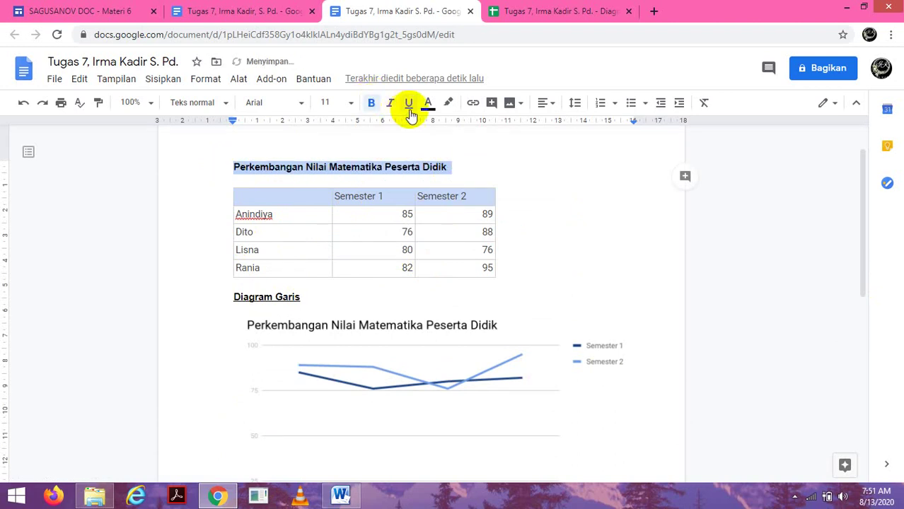
left_click(489, 181)
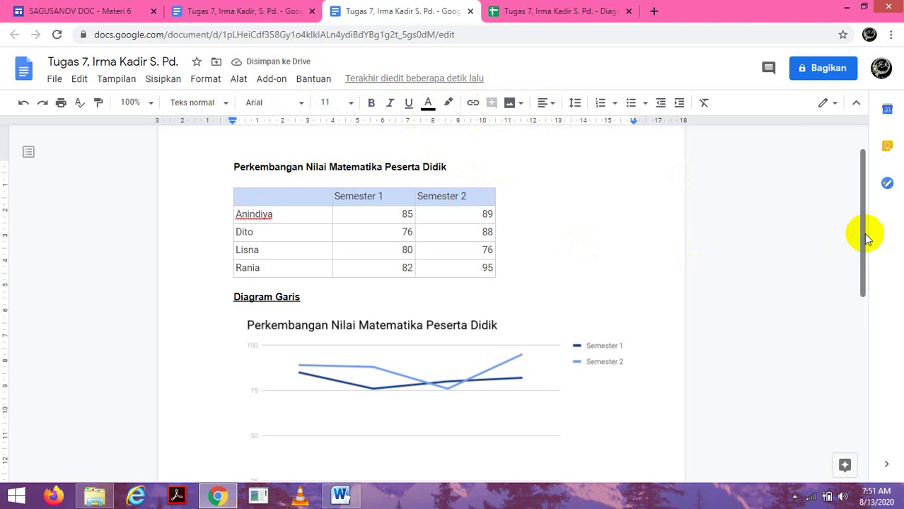
Step: Insert a column chart on the blank line between the "Grafik Kolom" and "Pie" headings
left_click_drag(868, 236, 868, 320)
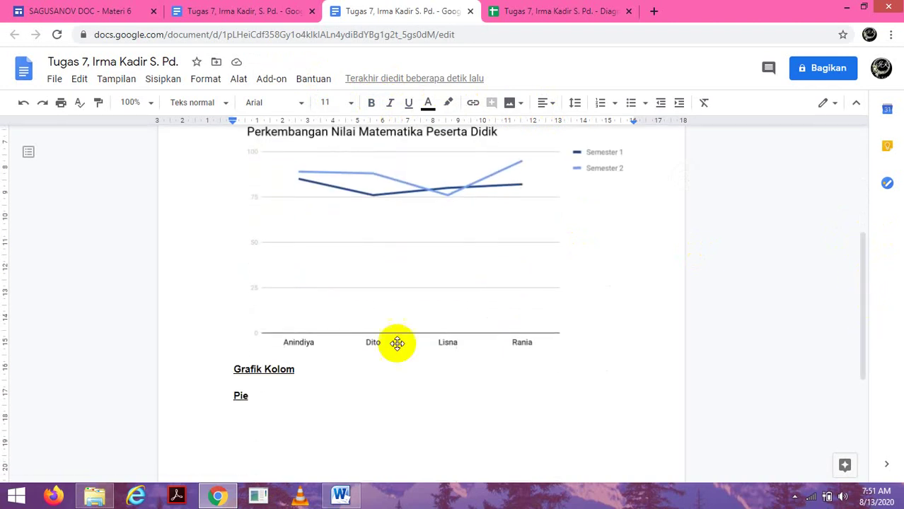
left_click(239, 382)
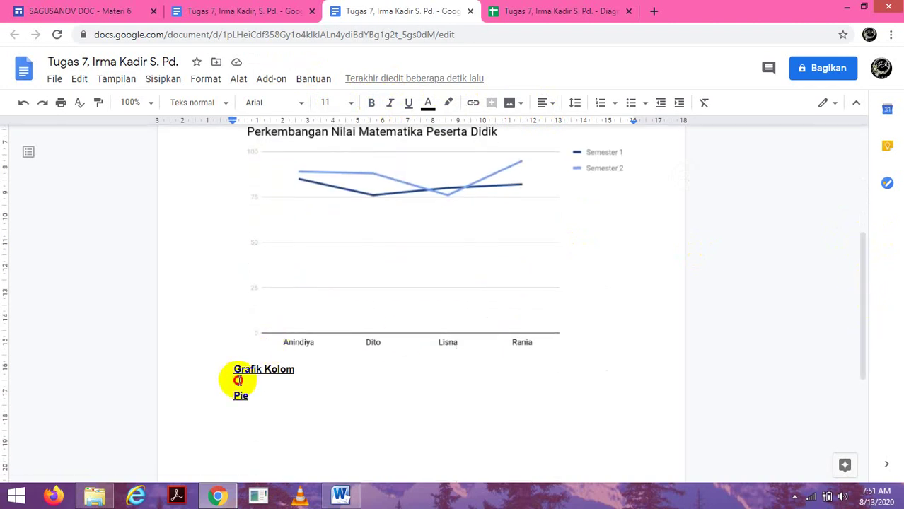
left_click(164, 79)
mouse_move(188, 170)
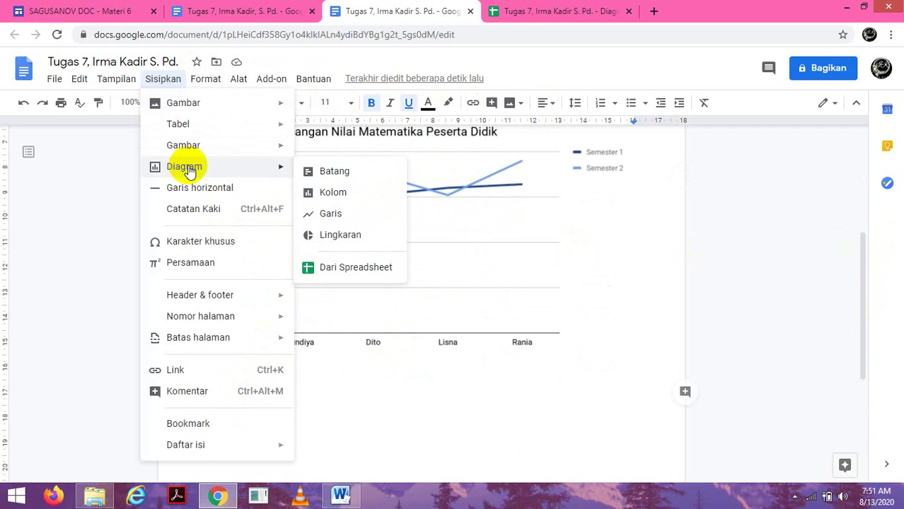
left_click(334, 192)
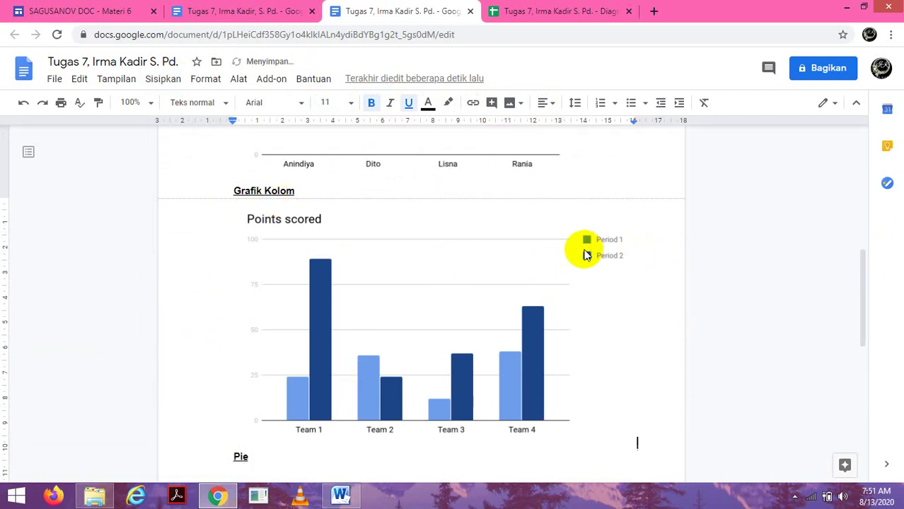
Step: Open the column chart's source spreadsheet in place of the line chart's and select the "Period 1" header cell
left_click(534, 256)
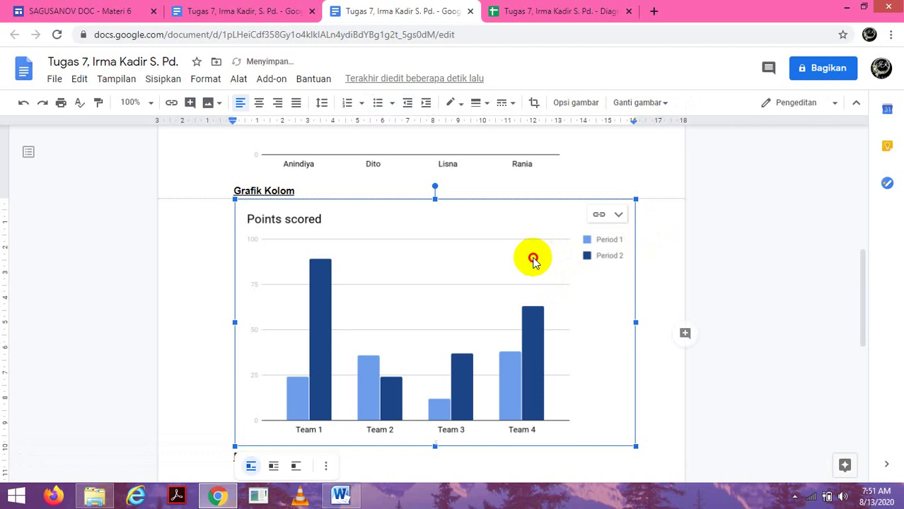
left_click(619, 214)
left_click(550, 260)
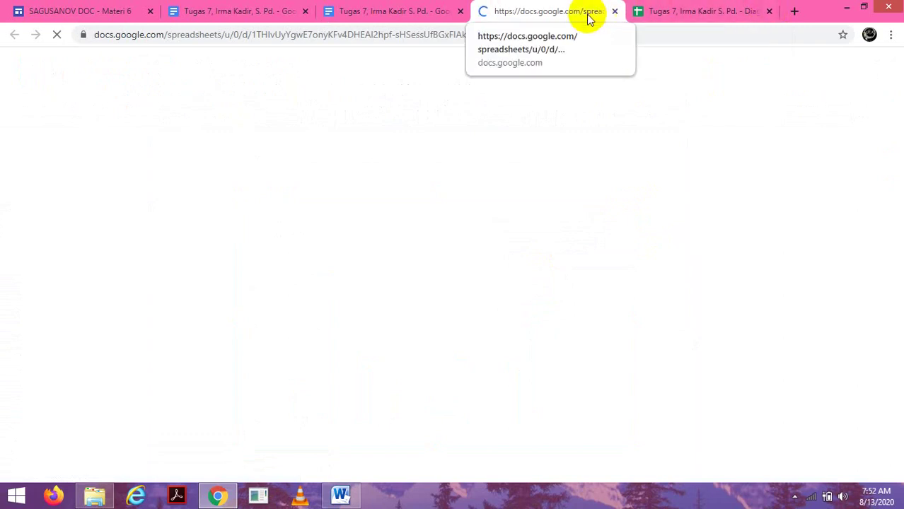
left_click(770, 12)
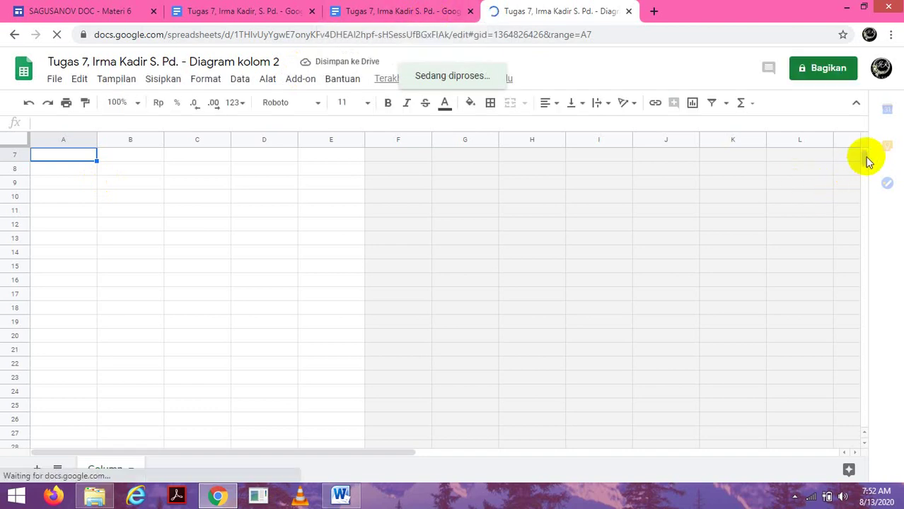
scroll(864, 162, "up", 2)
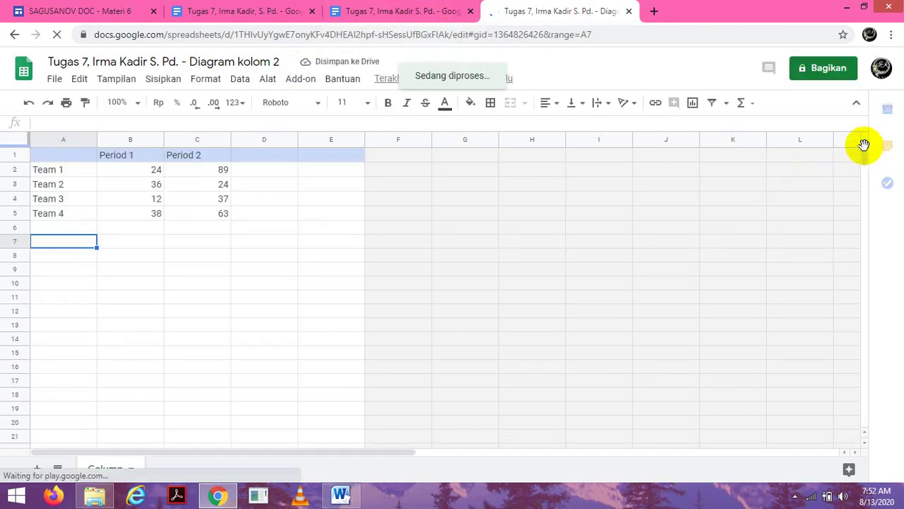
left_click(128, 156)
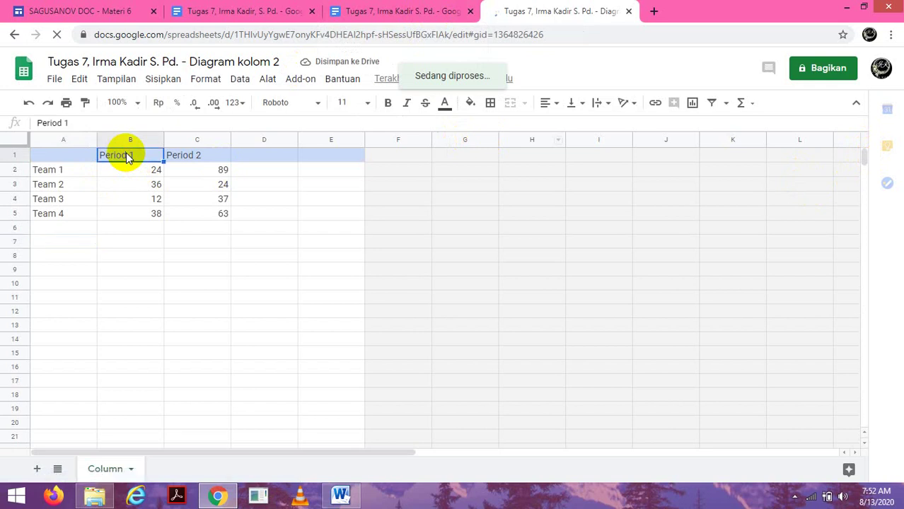
Step: Rename the two period column headers in row 1 as "Semester 1" and "Semester 2"
type("Sem")
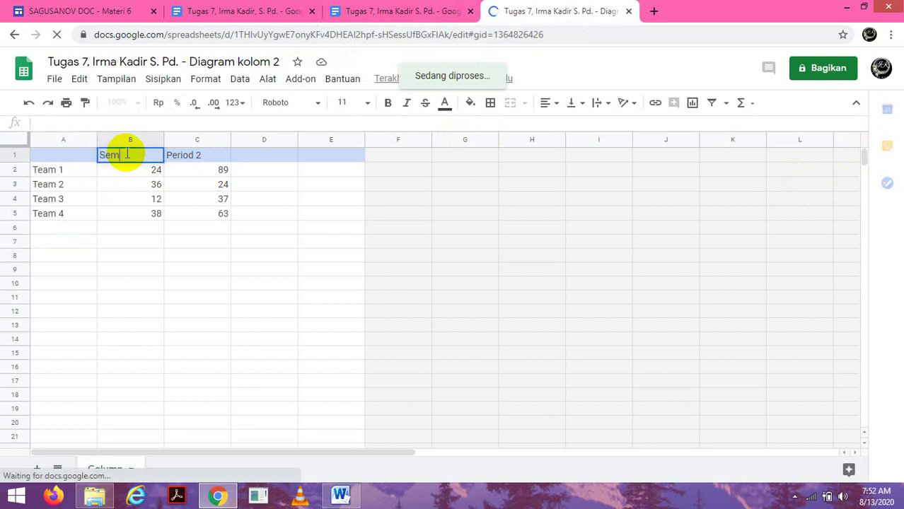
type("ester 1")
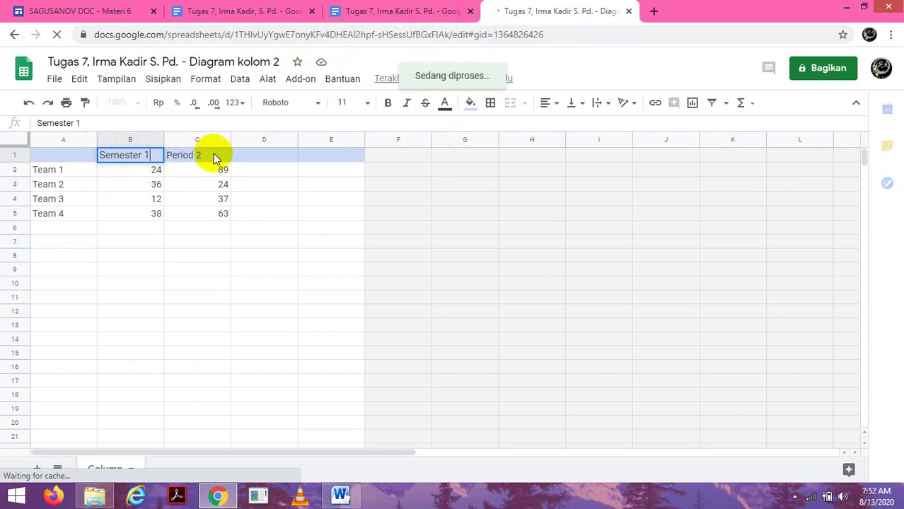
left_click(214, 153)
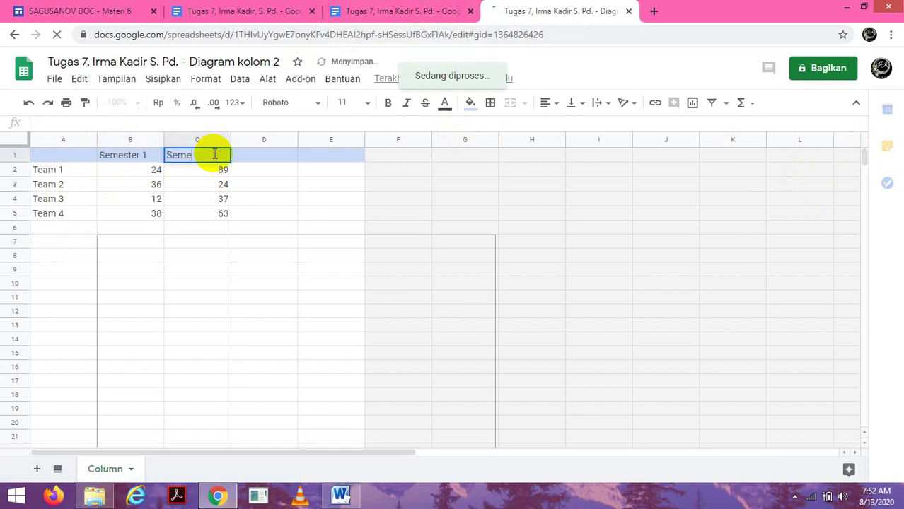
type("Semester 2")
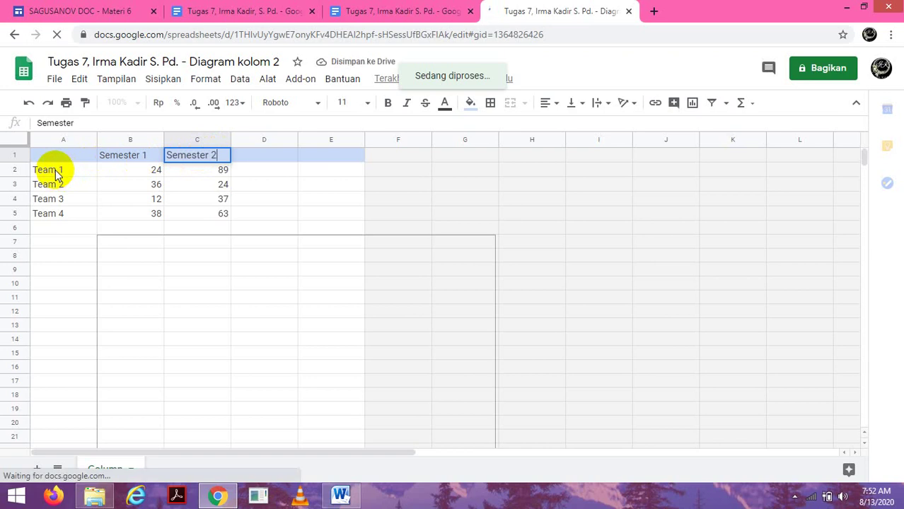
Step: Replace the four team labels in cells A2 to A5 with the students' names
left_click(57, 175)
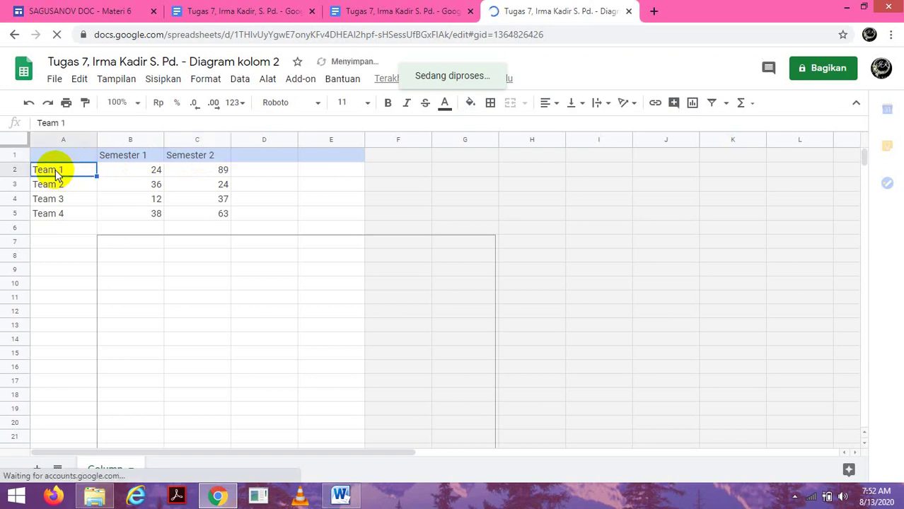
type("Aningiya")
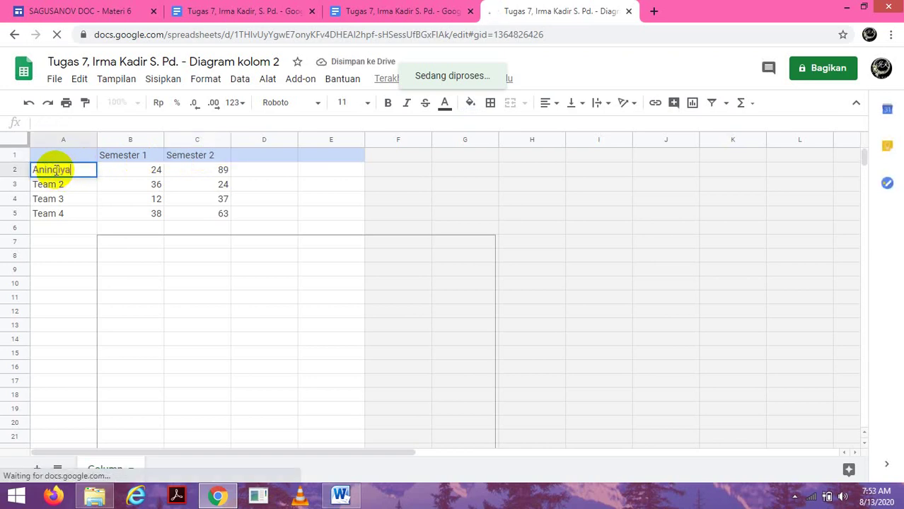
left_click(57, 187)
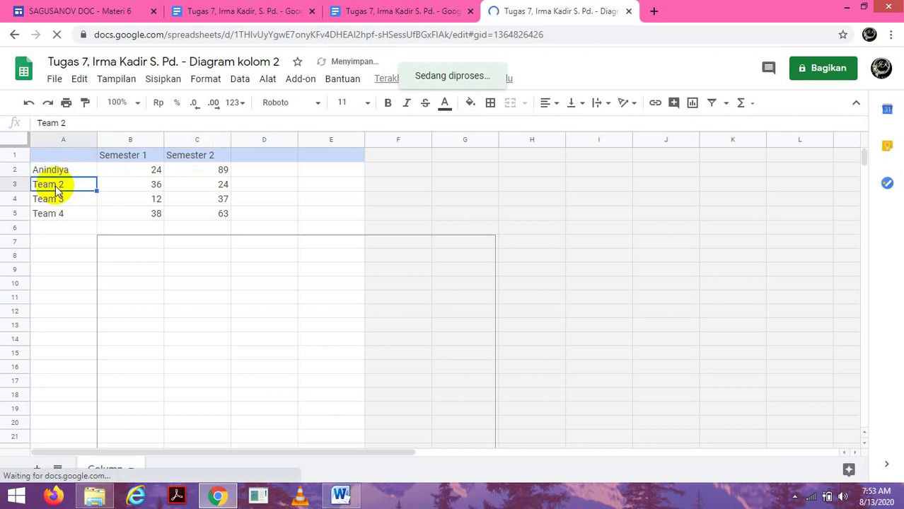
type("Dit")
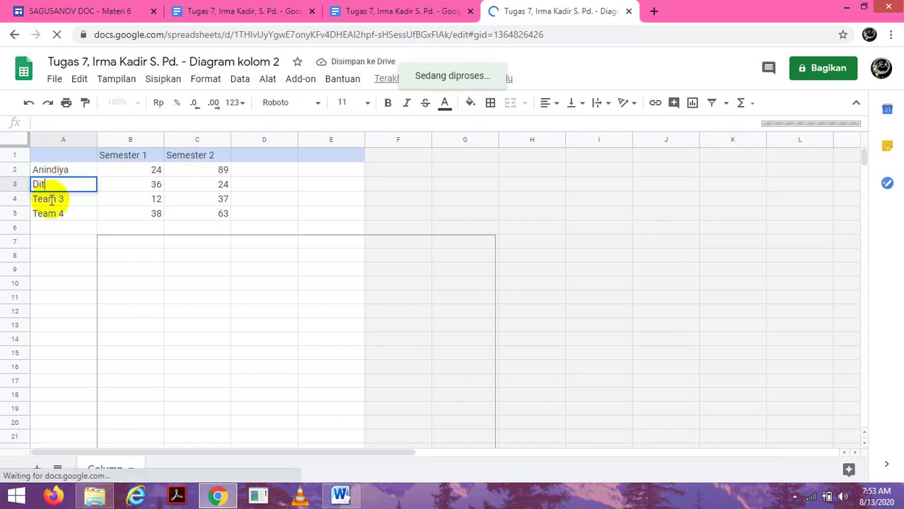
type("o")
left_click(55, 200)
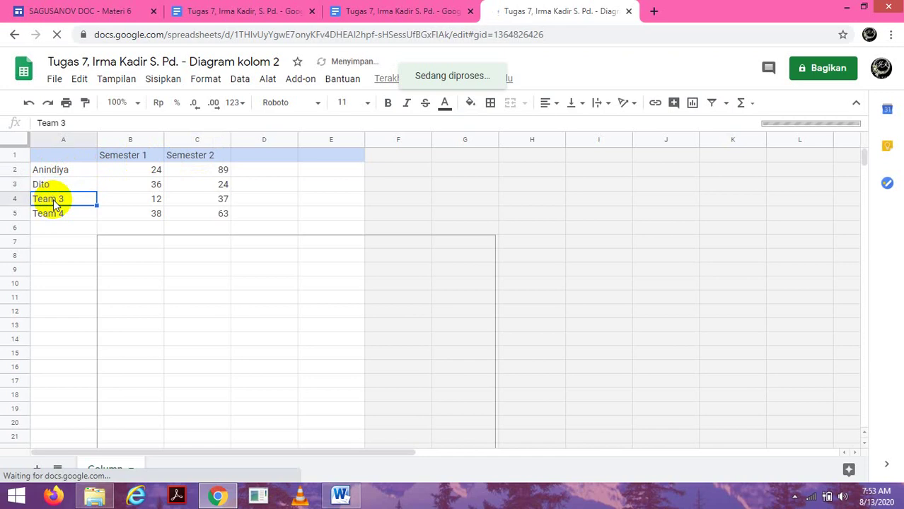
type("Lisna")
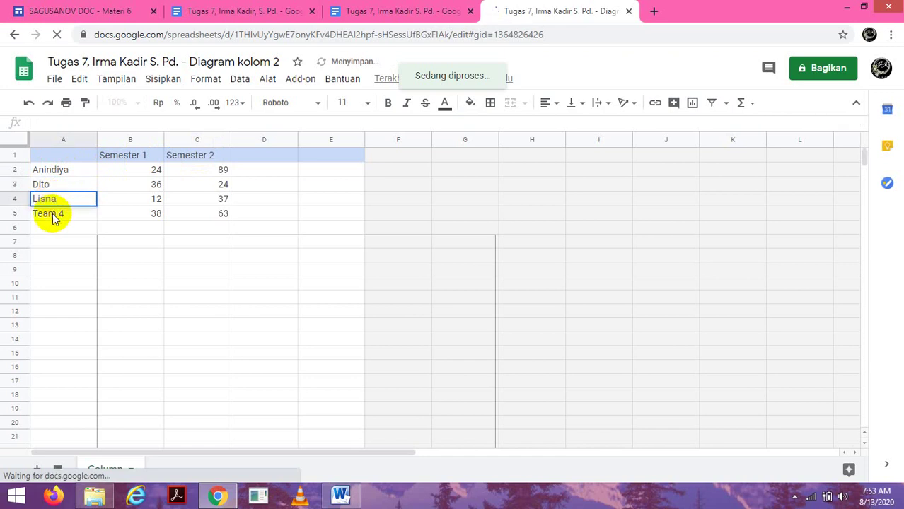
left_click(55, 218)
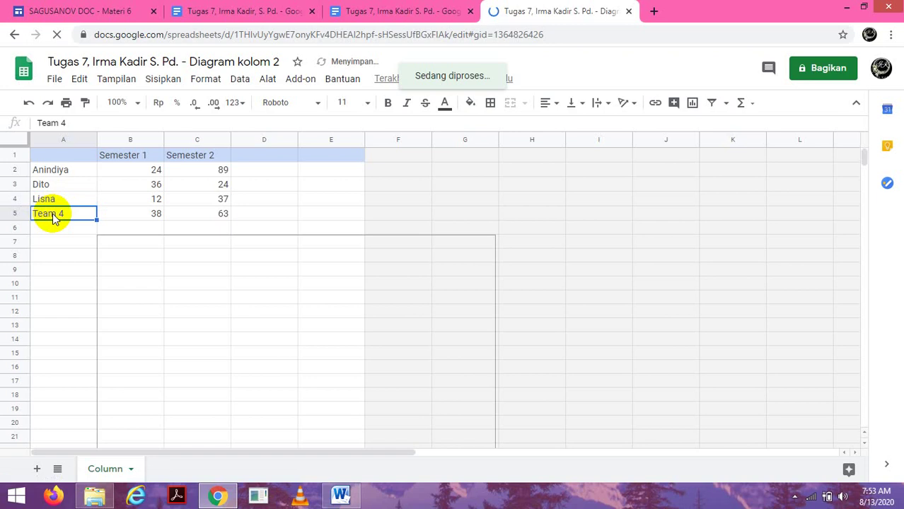
type("Rania")
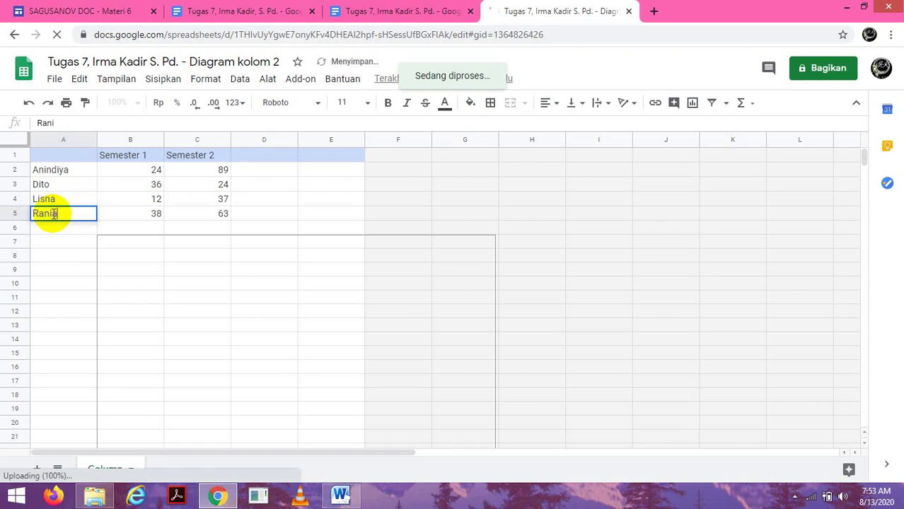
Step: Enter the Semester 1 and Semester 2 scores 85 and 89 in row 2, and 76 and 88 in row 3
left_click(144, 175)
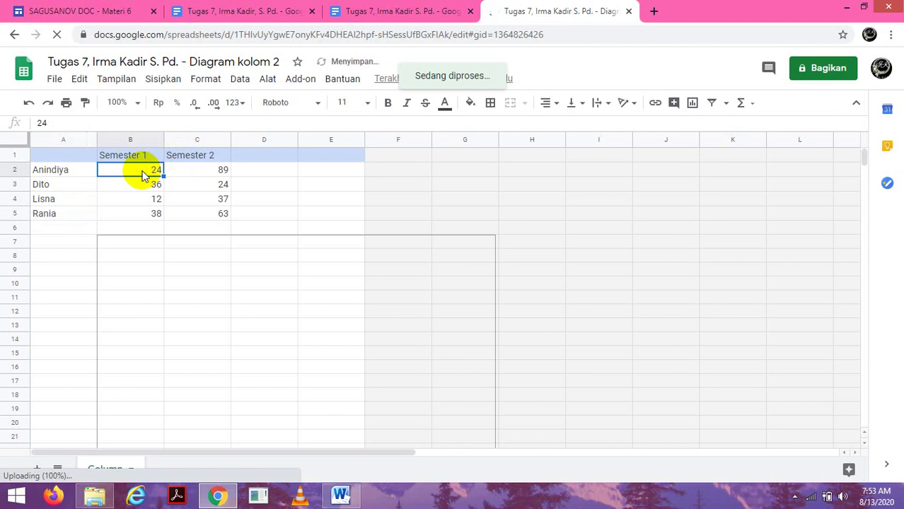
type("85")
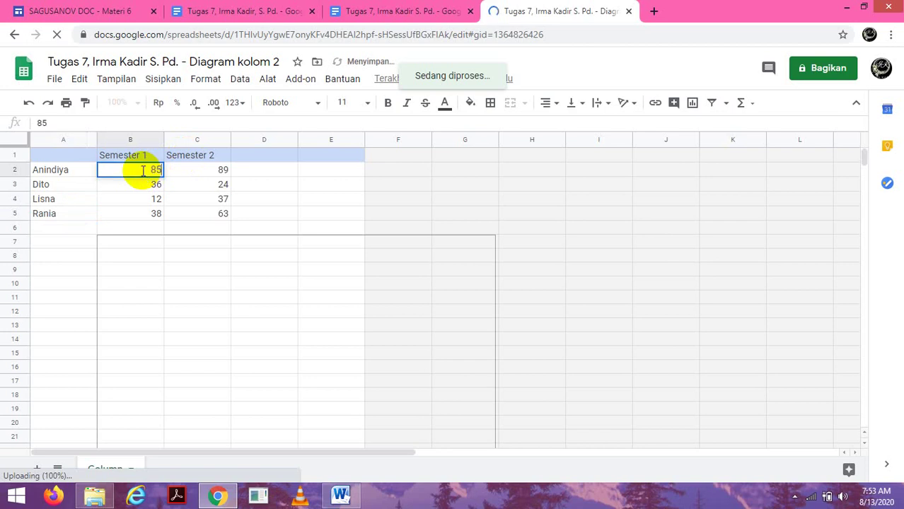
key("Tab")
type("89")
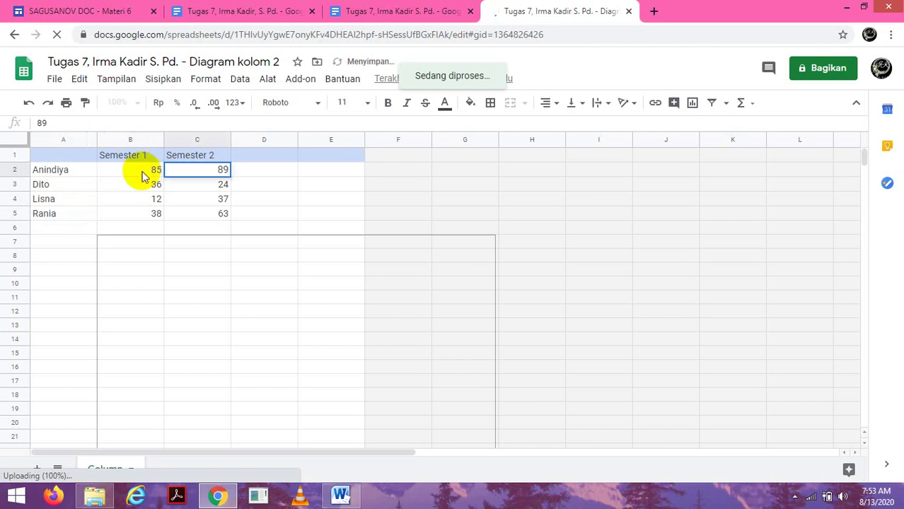
left_click(144, 185)
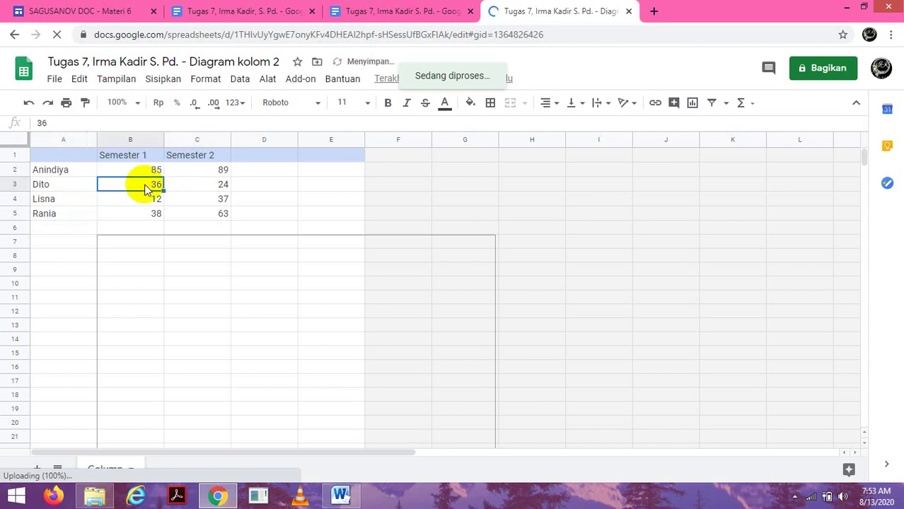
type("76")
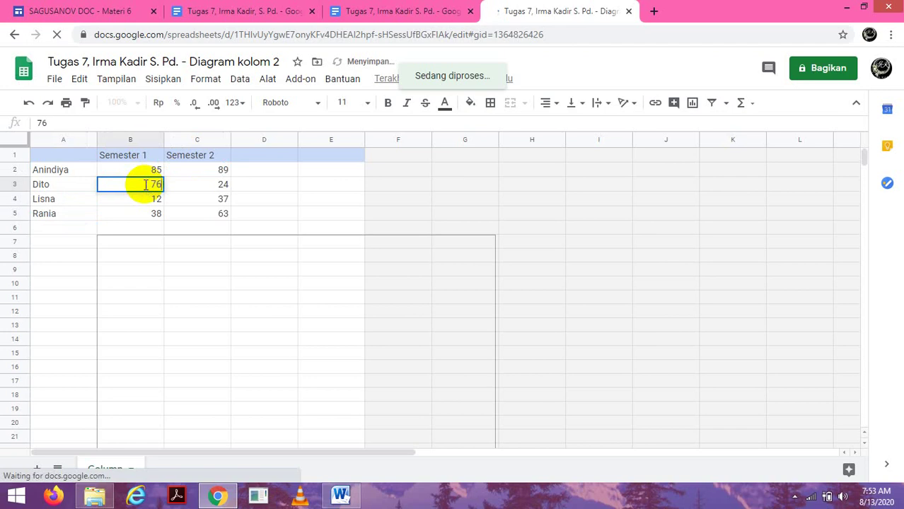
key("Tab")
type("88")
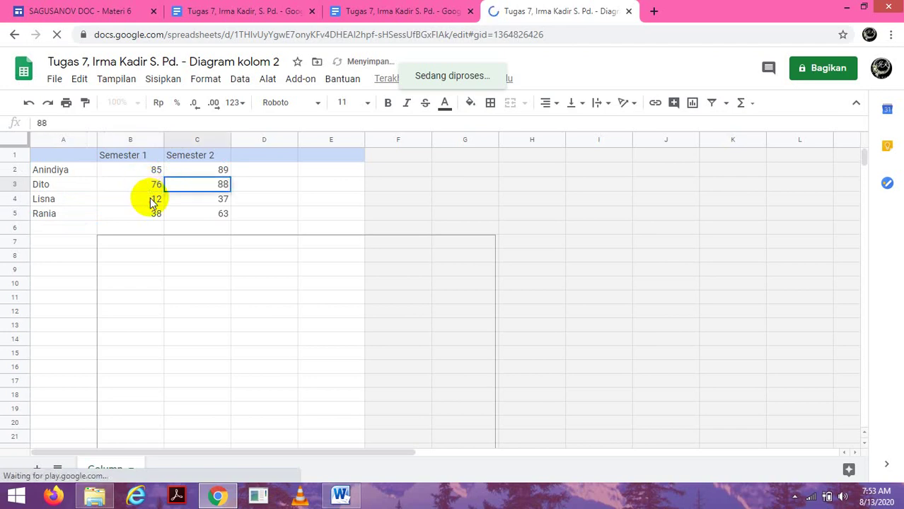
Step: Enter the Semester 1 and Semester 2 scores 80 and 76 in row 4, and 82 and 95 in row 5
left_click(152, 201)
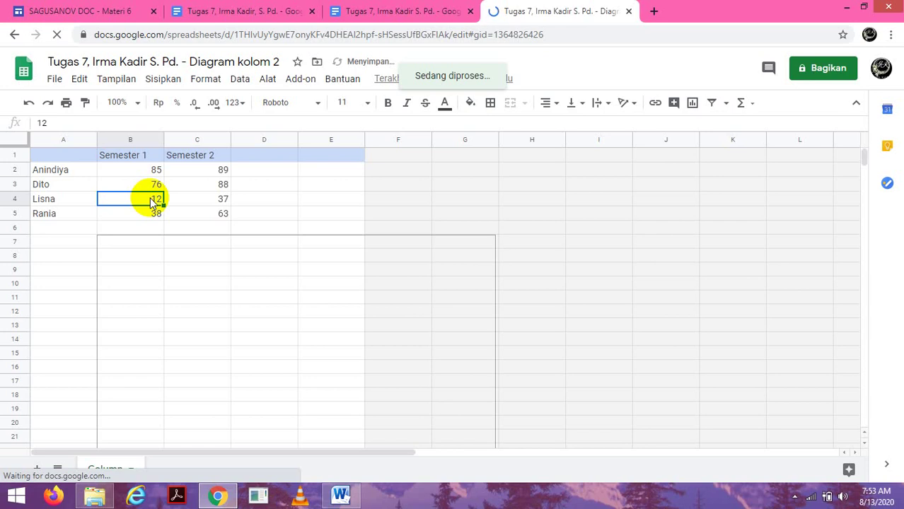
type("80")
key("Tab")
type("76")
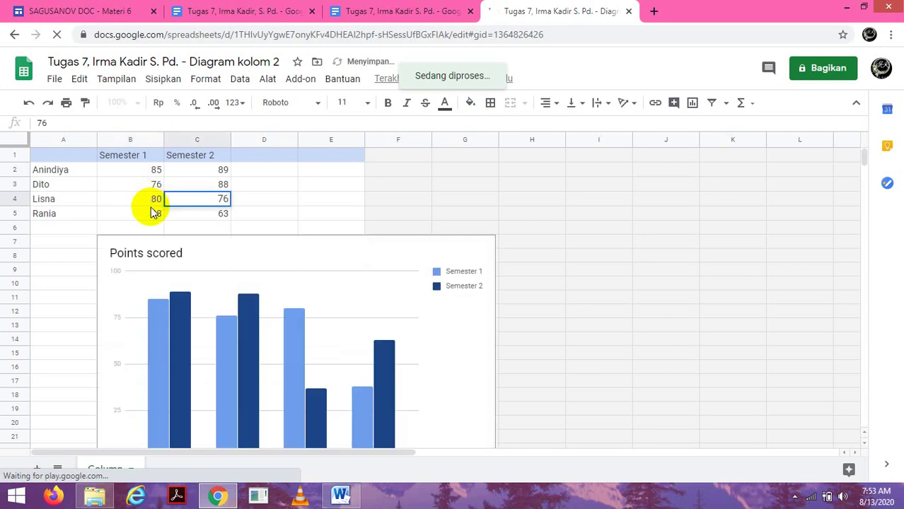
left_click(150, 203)
left_click(154, 218)
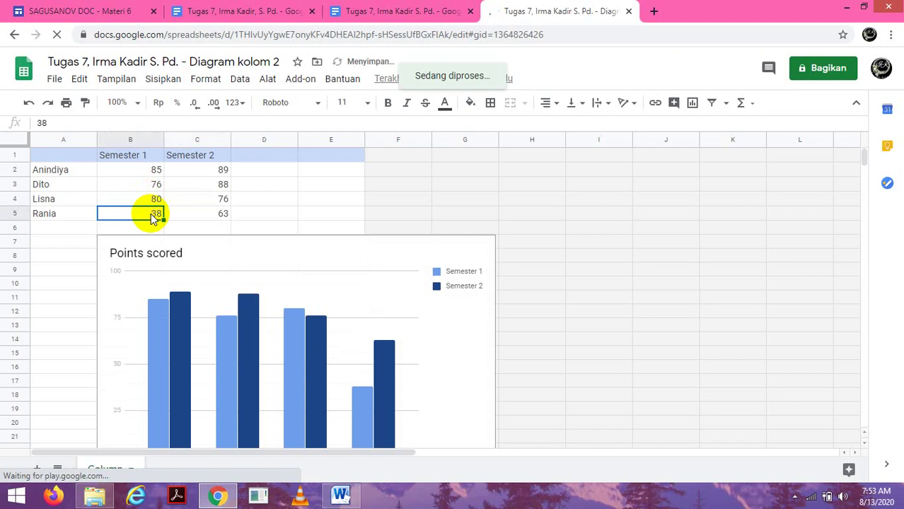
type("82")
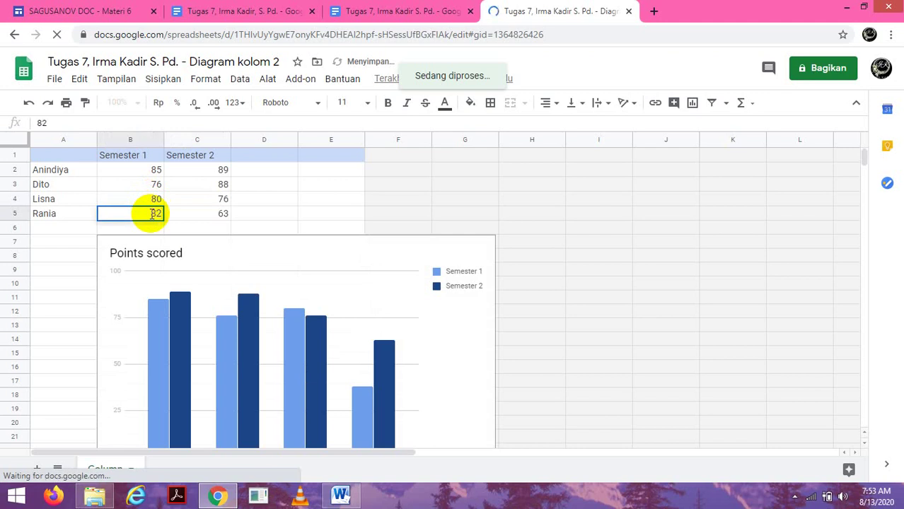
key("Return")
scroll(151, 214, "down", 5)
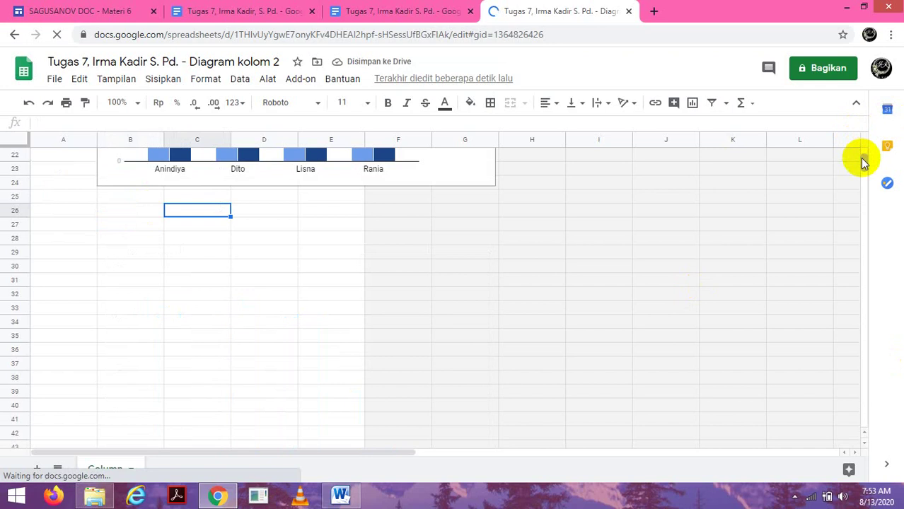
left_click_drag(863, 161, 864, 152)
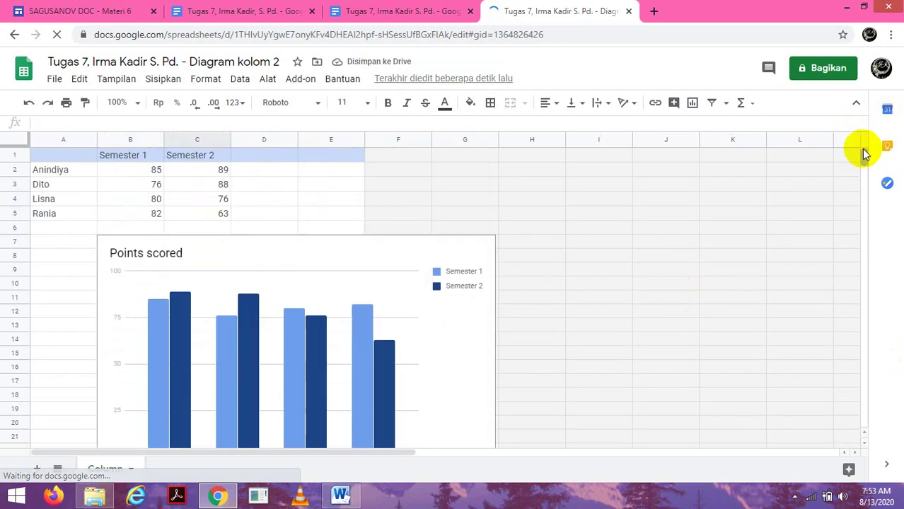
left_click(199, 214)
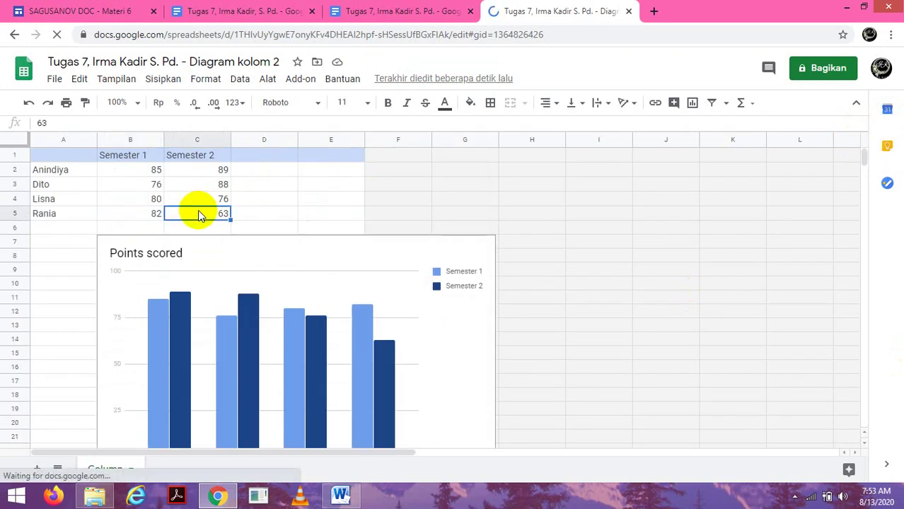
type("95")
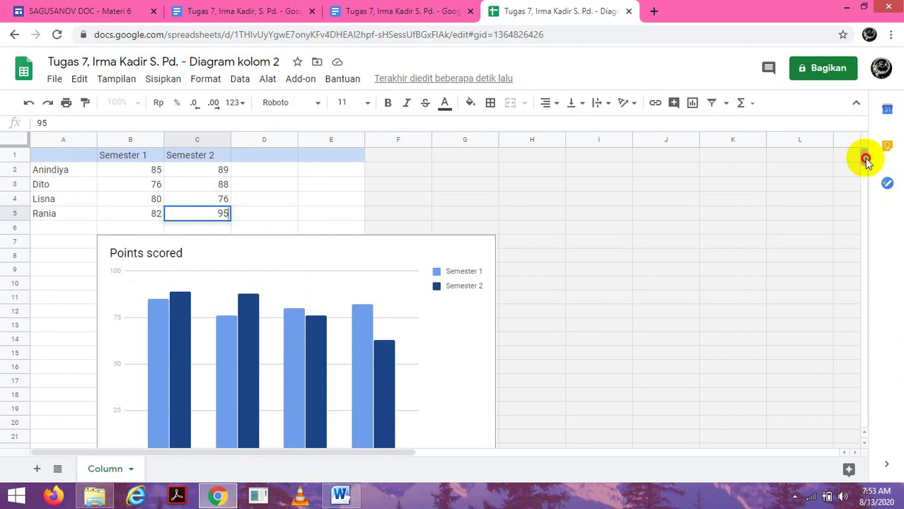
Step: Open the column chart in the chart editor and show its chart and axis title settings
left_click_drag(867, 157, 868, 159)
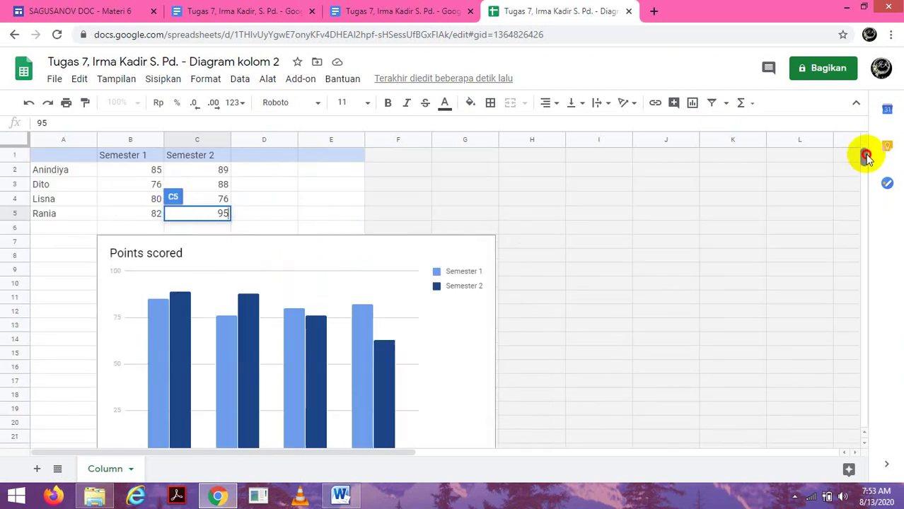
left_click(469, 256)
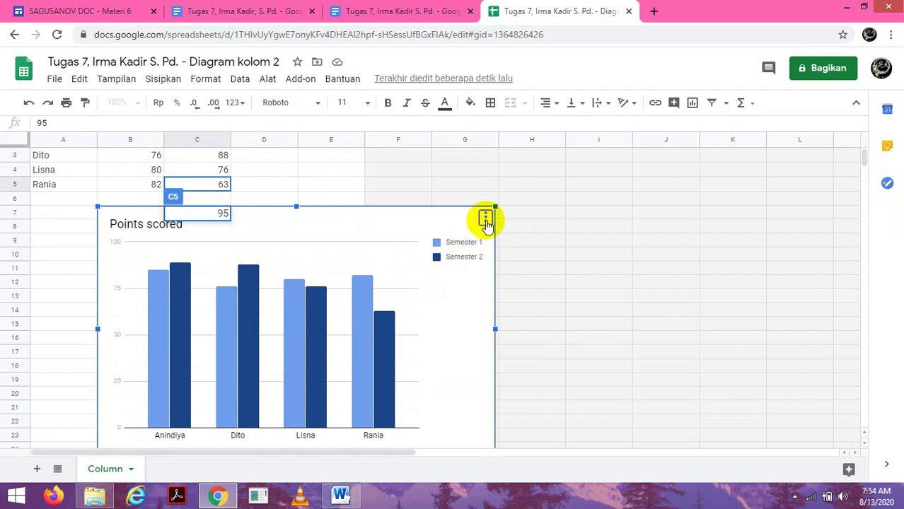
left_click(486, 217)
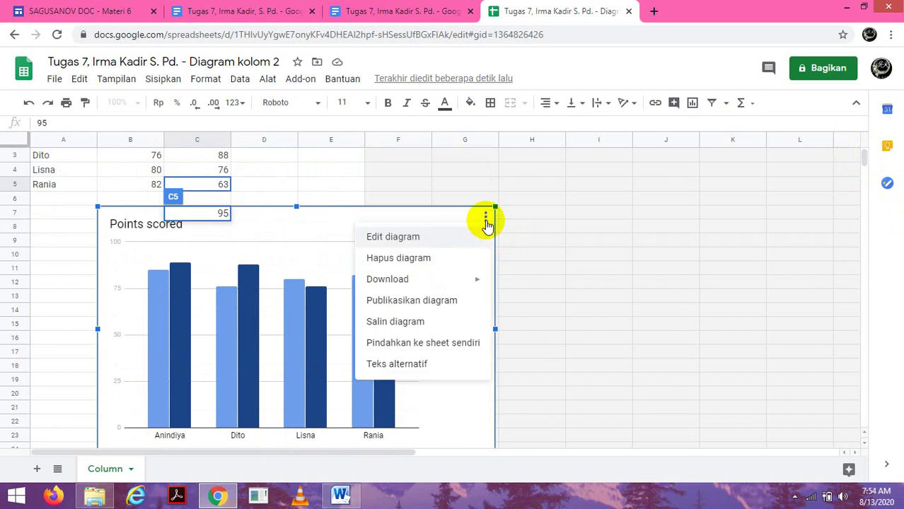
left_click(409, 238)
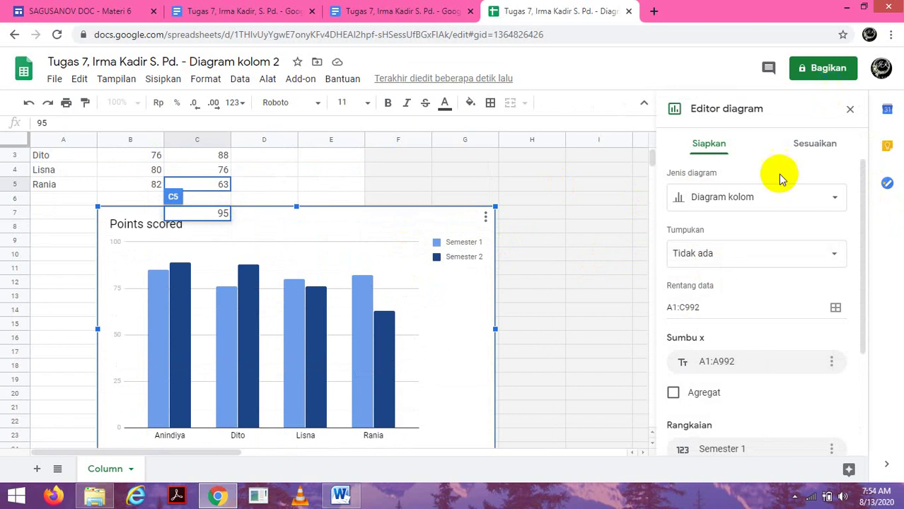
left_click(816, 148)
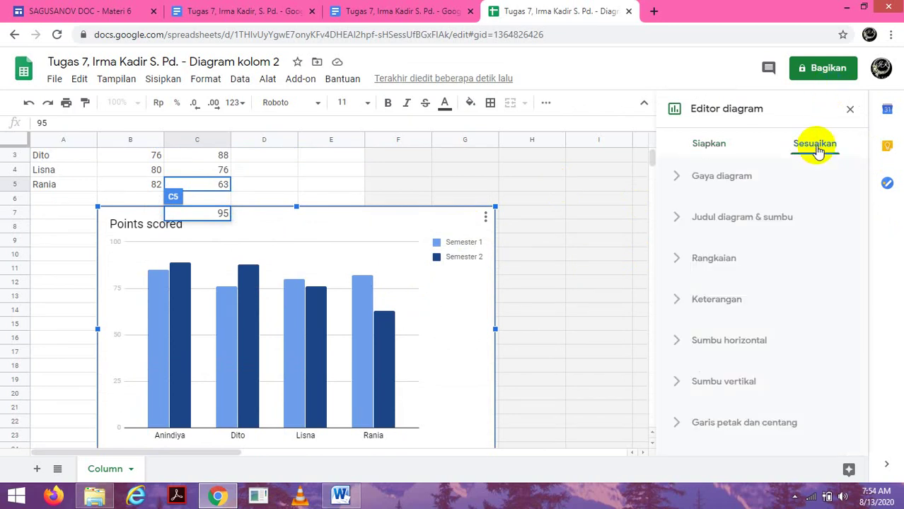
left_click(730, 221)
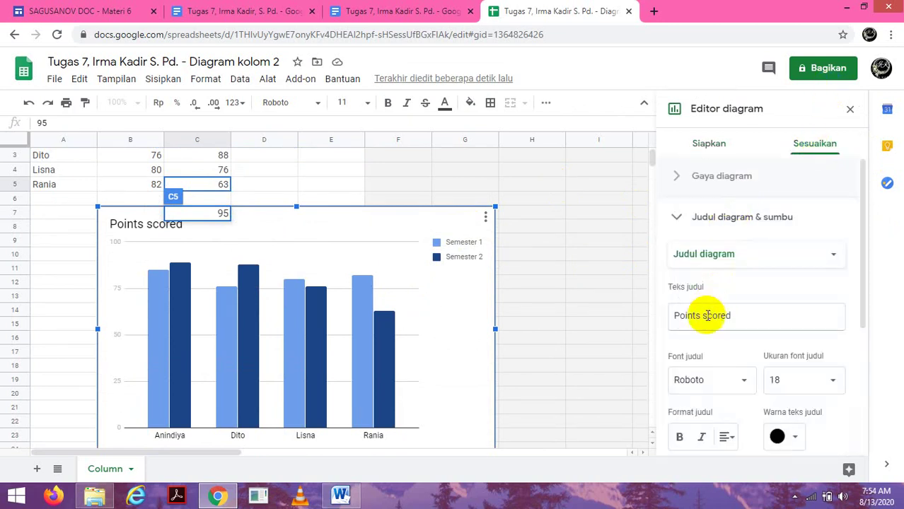
Step: Replace the column chart's title with "Perkembangan Niai Matematika Peserta Didik"
left_click_drag(679, 315, 741, 317)
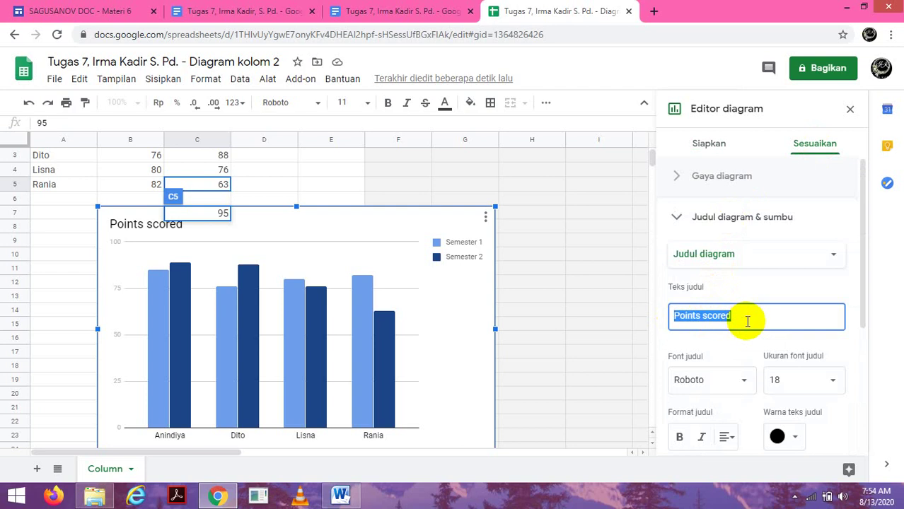
type("P")
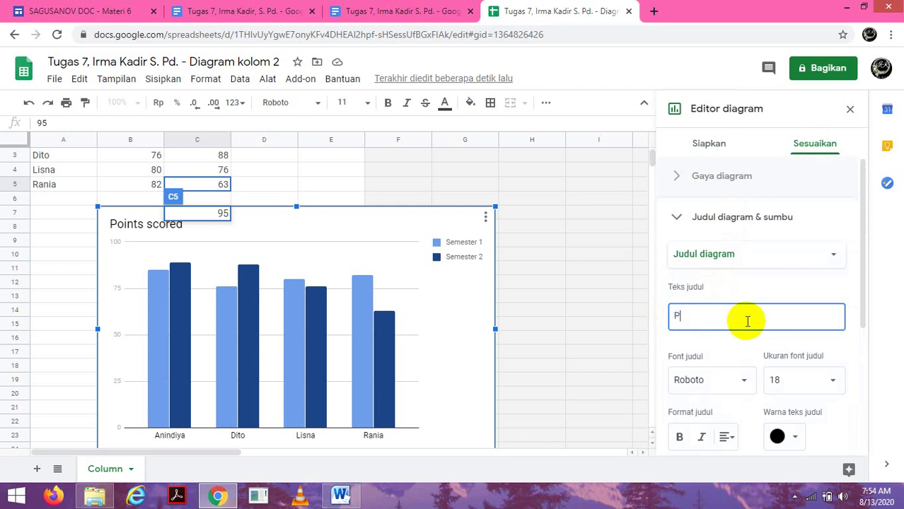
type("erkembangan ")
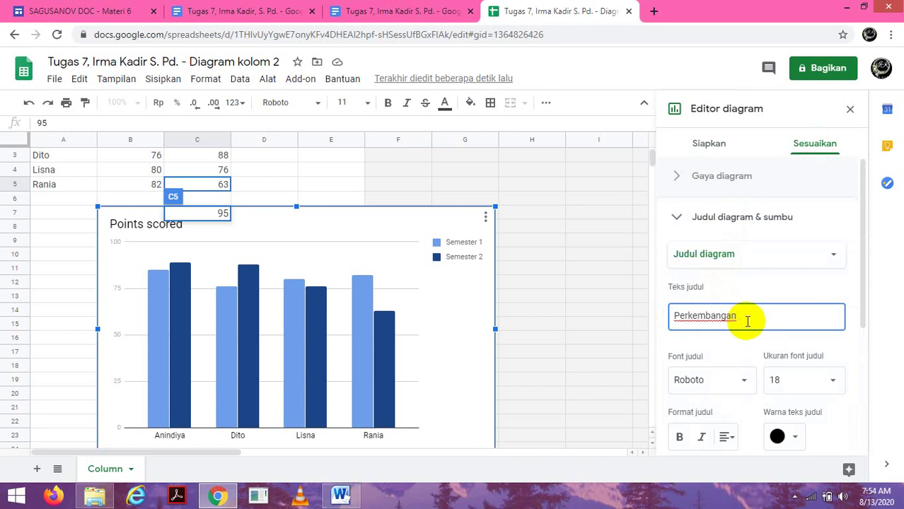
type("N")
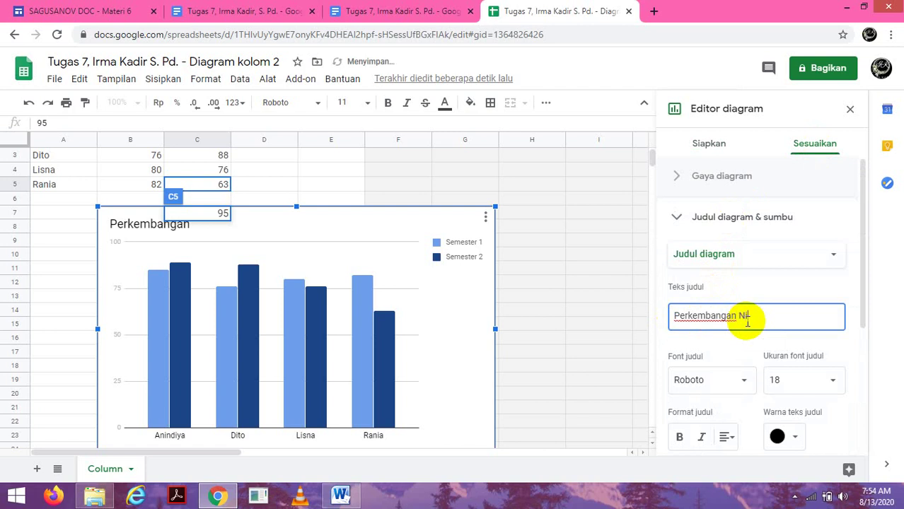
type("i M")
key("BackSpace")
key("BackSpace")
type("al a")
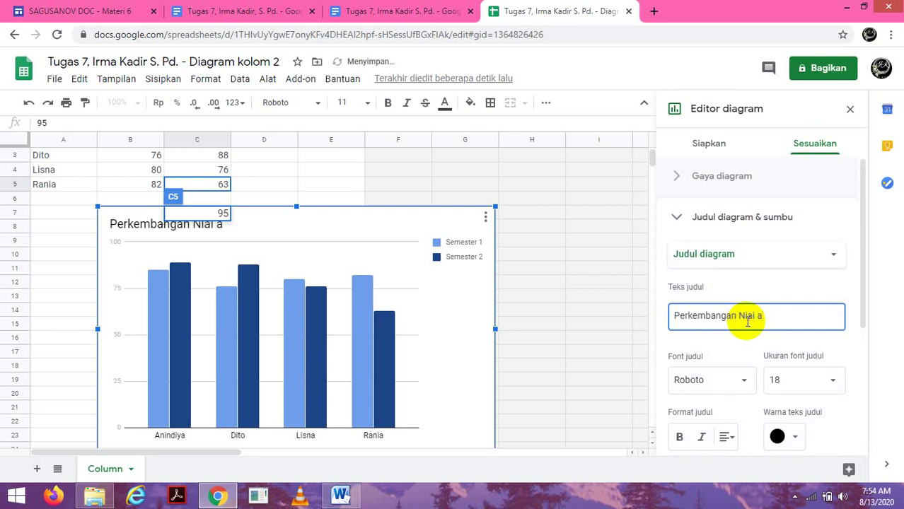
type("tematika Peserta")
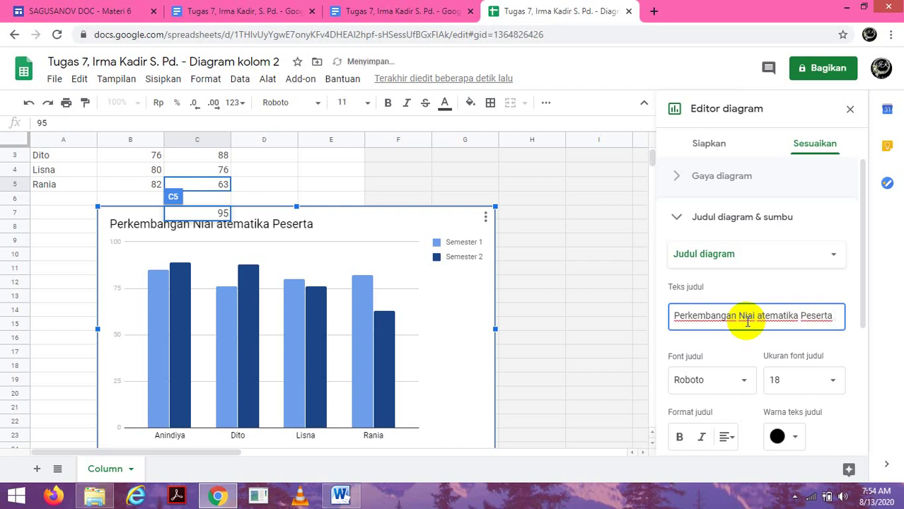
type(" Didik")
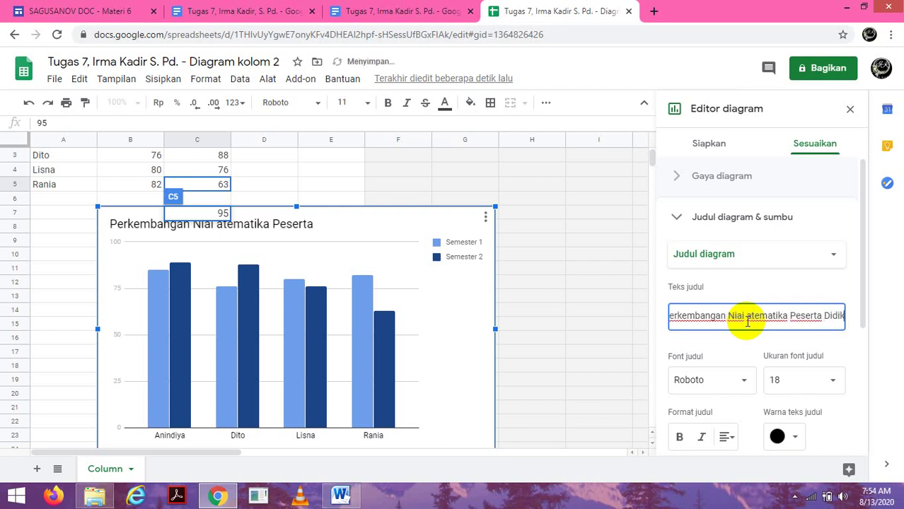
left_click(747, 317)
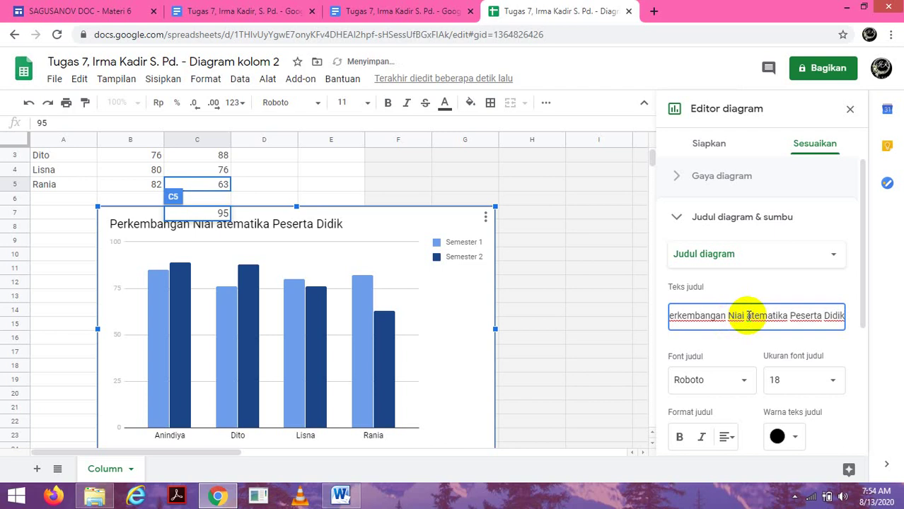
type("M")
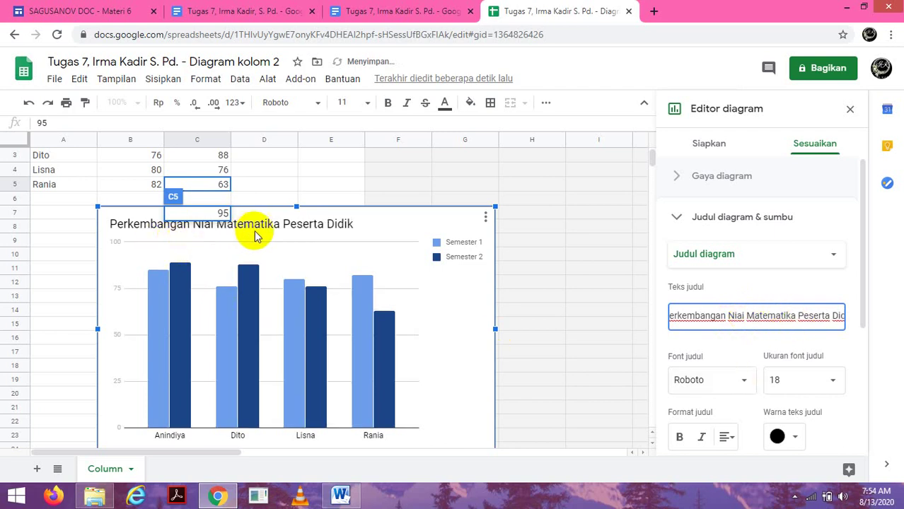
Step: Return to the report document and update the linked column chart from its spreadsheet
left_click(409, 10)
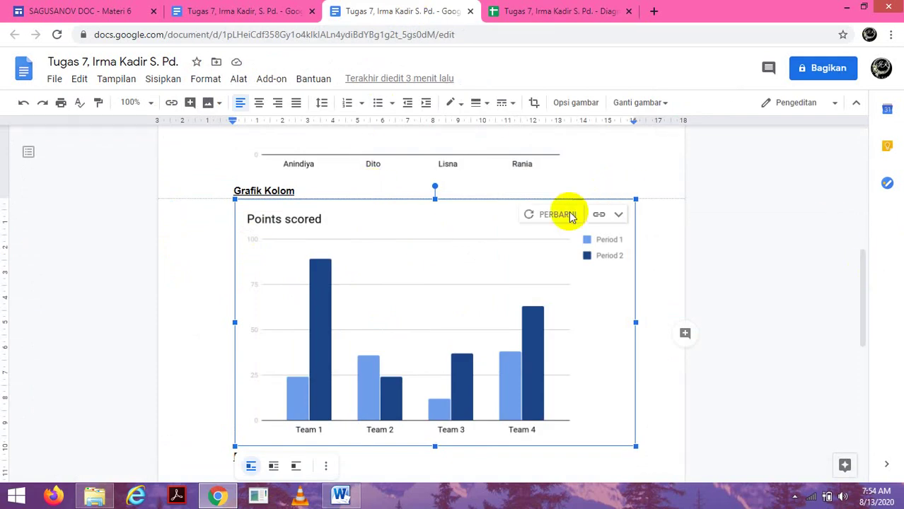
left_click(559, 218)
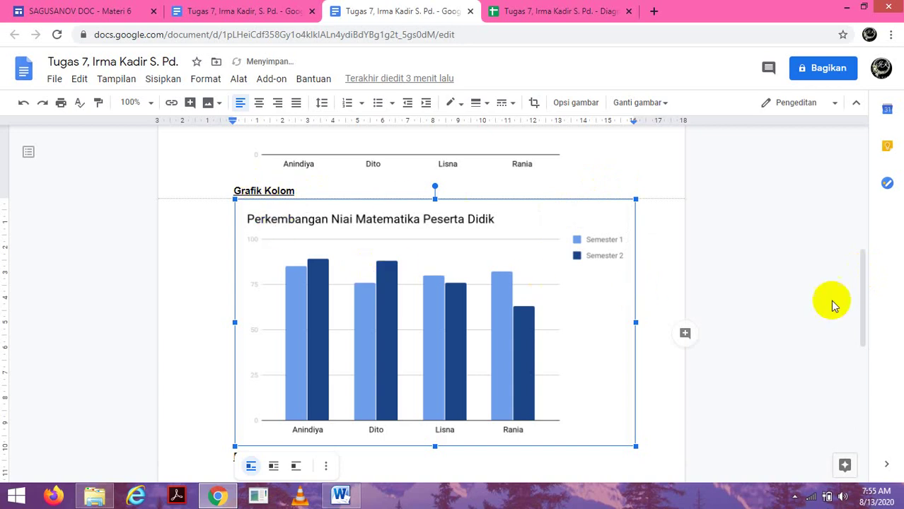
left_click_drag(862, 304, 863, 181)
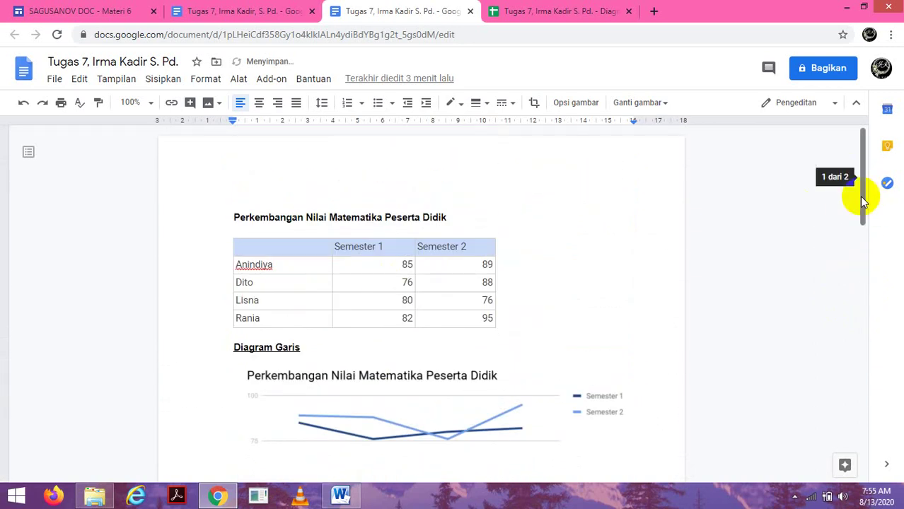
Step: Complete the heading below the column chart as "Grafik Pie" and start a new line under it
left_click_drag(864, 196, 875, 371)
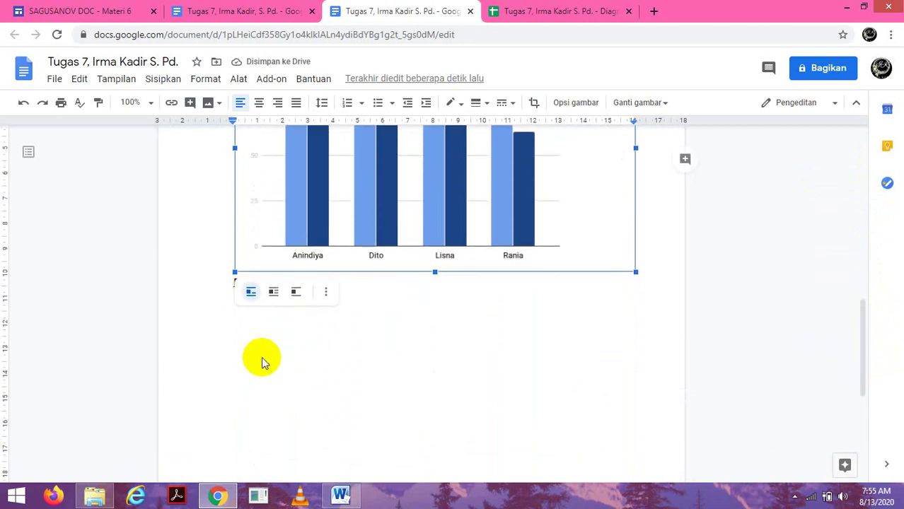
left_click(248, 324)
left_click(221, 279)
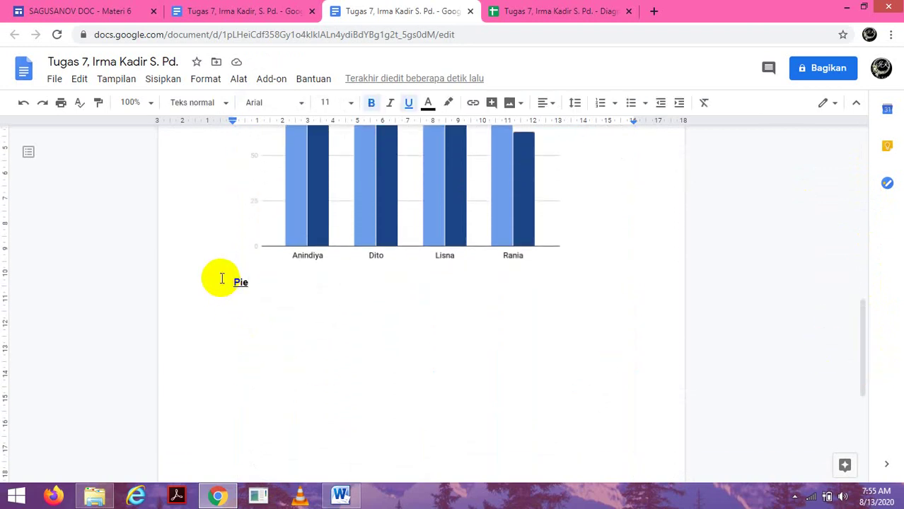
type("Grafik")
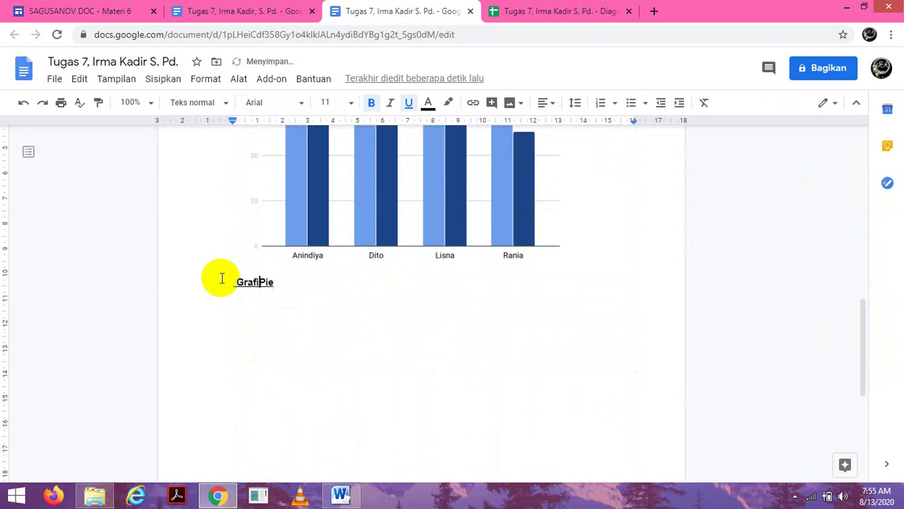
left_click(288, 282)
key("Return")
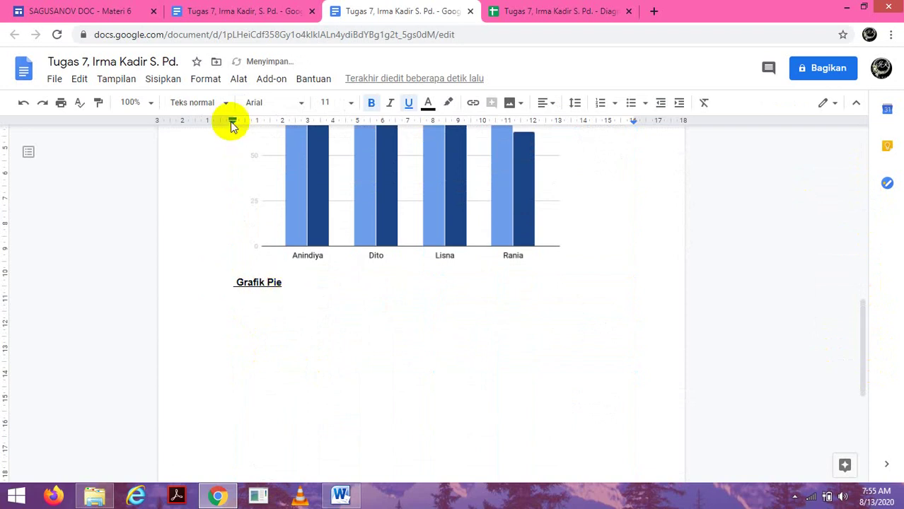
Step: Insert a pie chart below the "Grafik Pie" heading
left_click(162, 81)
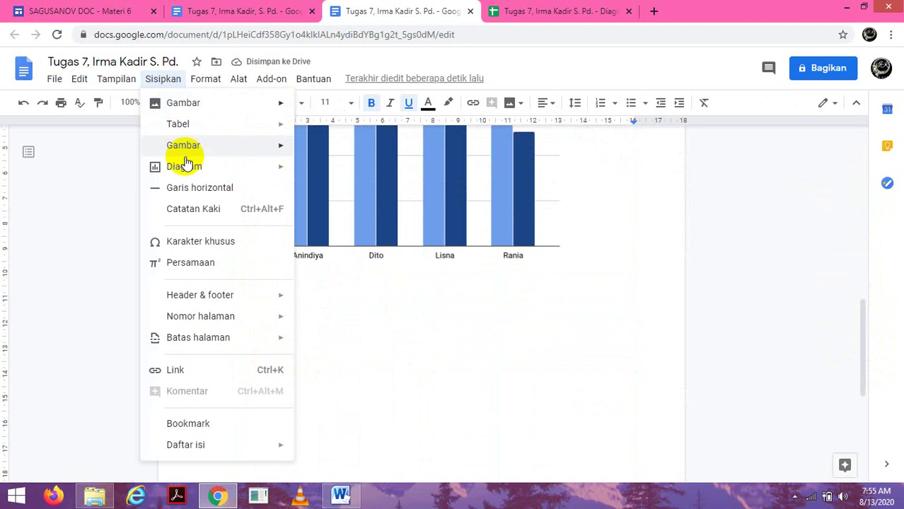
mouse_move(195, 173)
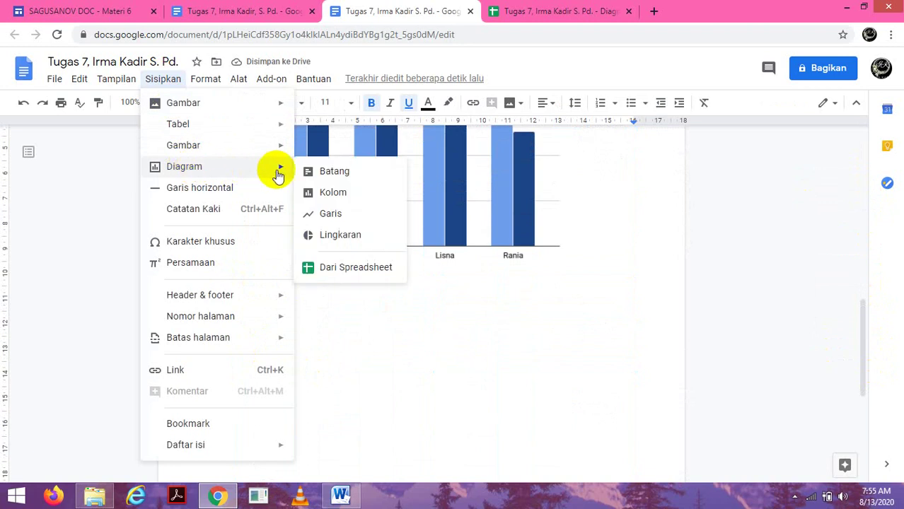
left_click(351, 233)
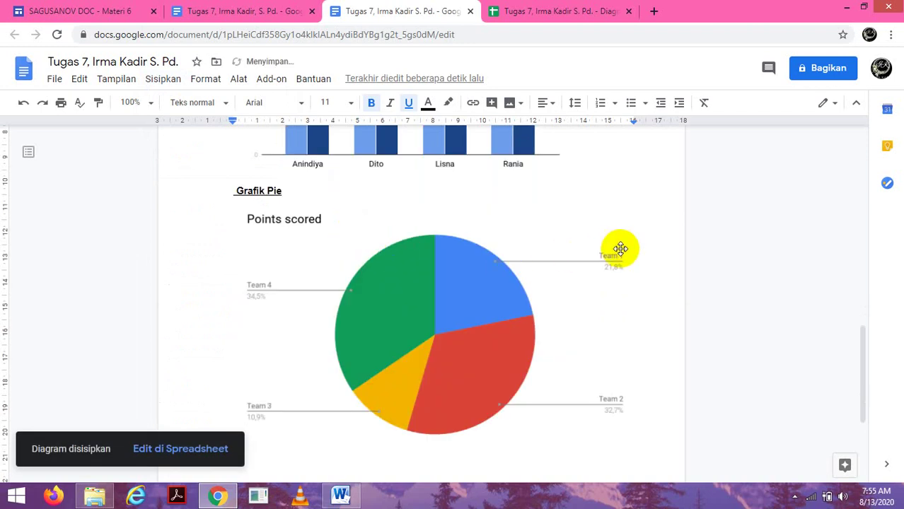
Step: Open the pie chart's source spreadsheet and close the column chart's spreadsheet
left_click(503, 262)
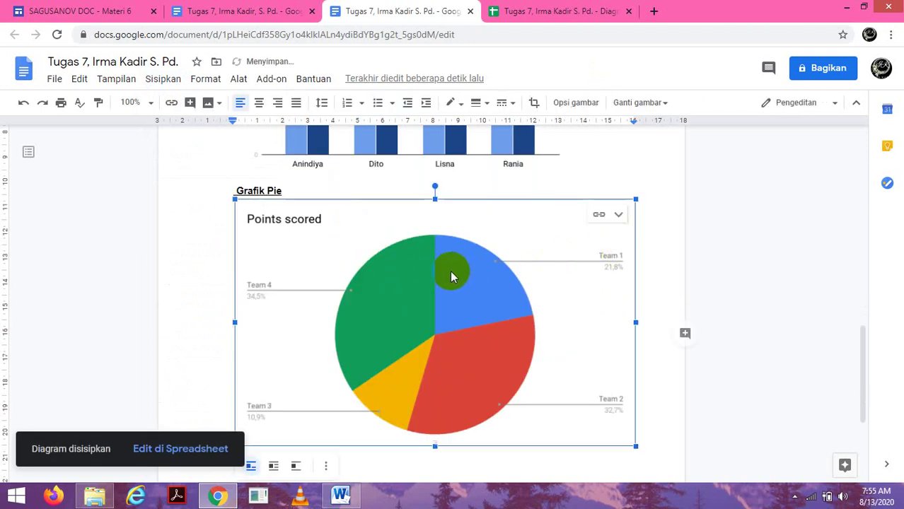
left_click(620, 213)
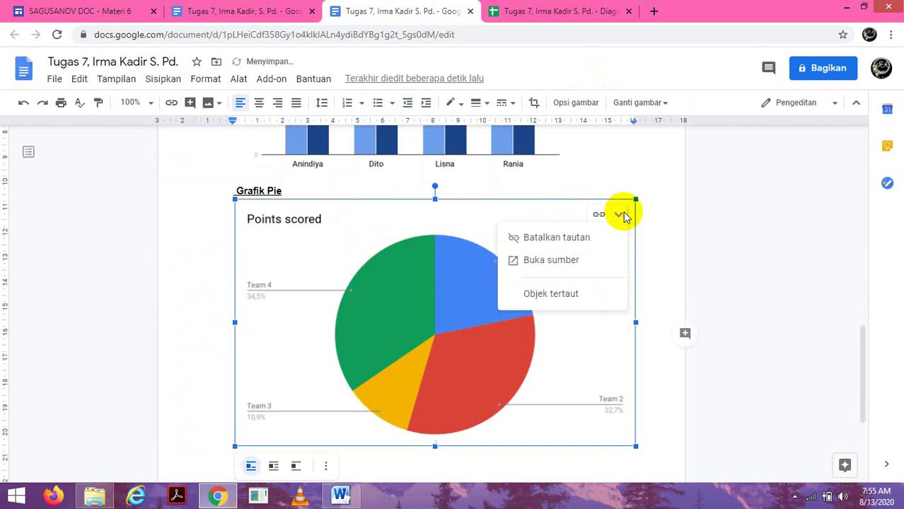
left_click(583, 260)
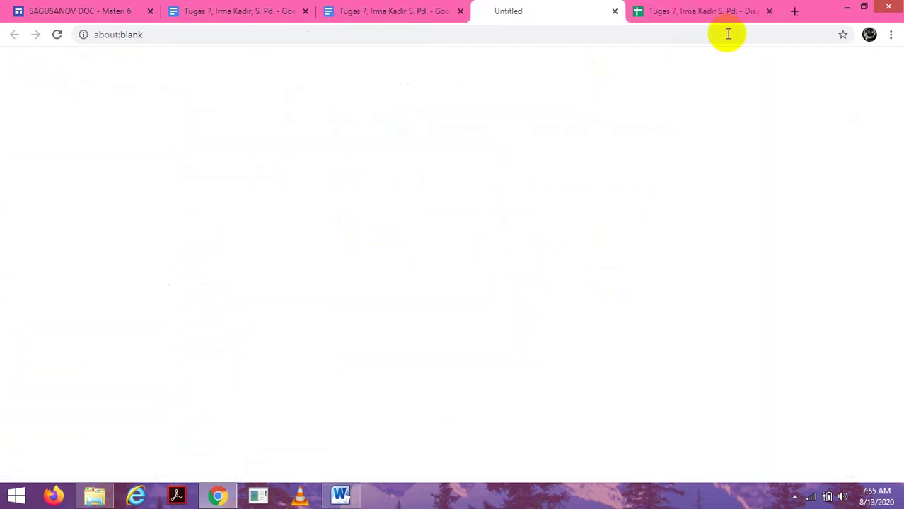
left_click(770, 12)
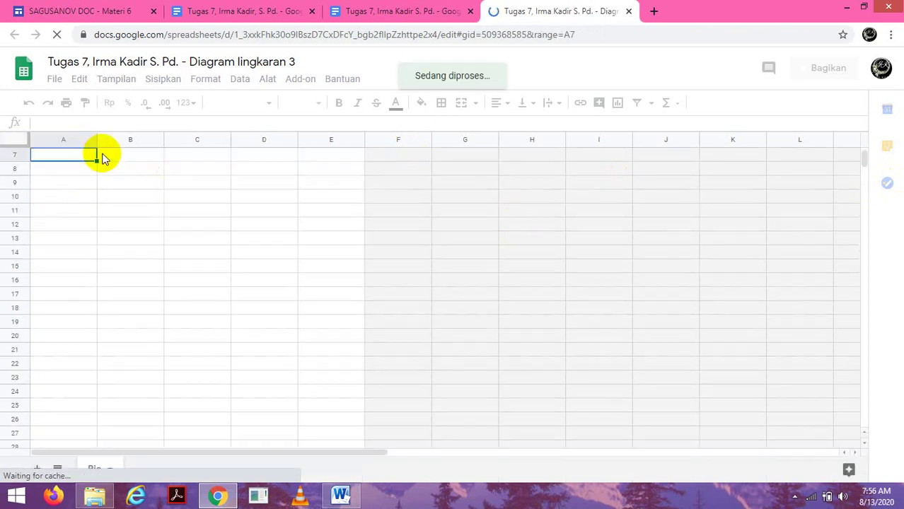
Step: Replace the first two row labels of the pie chart data with "Kelas VII.A" in A2 and "Kelas VII.B" in A3
left_click(865, 158)
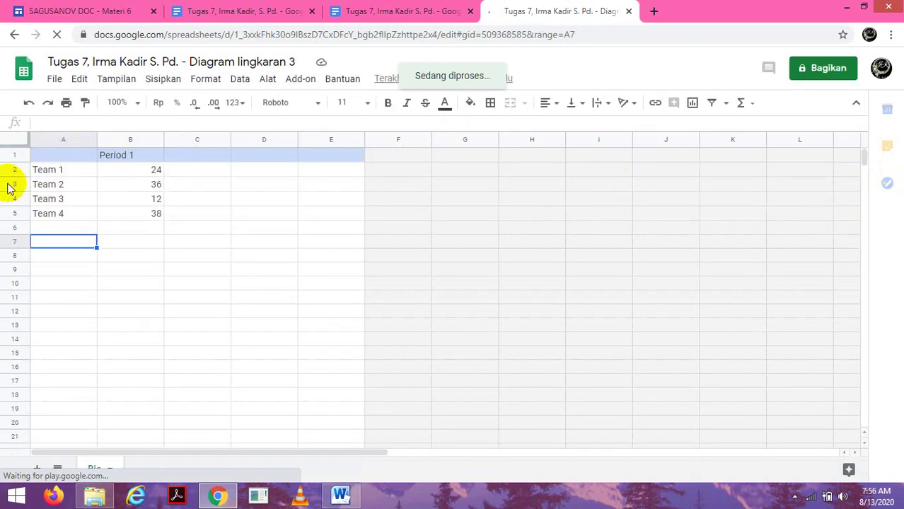
left_click(60, 177)
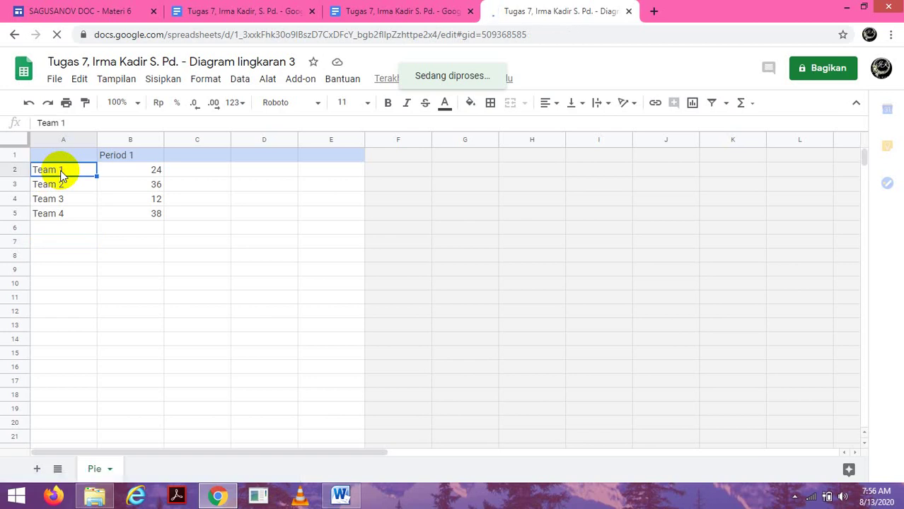
type("L")
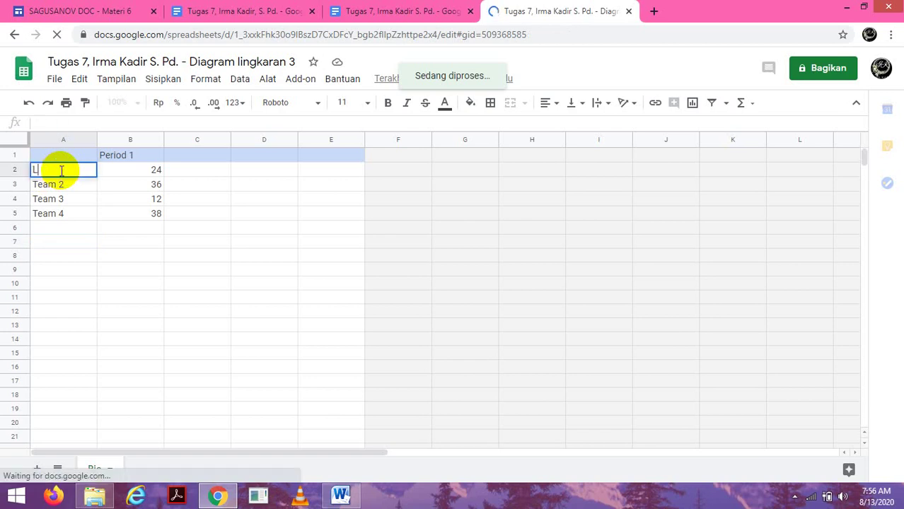
type("elas VII")
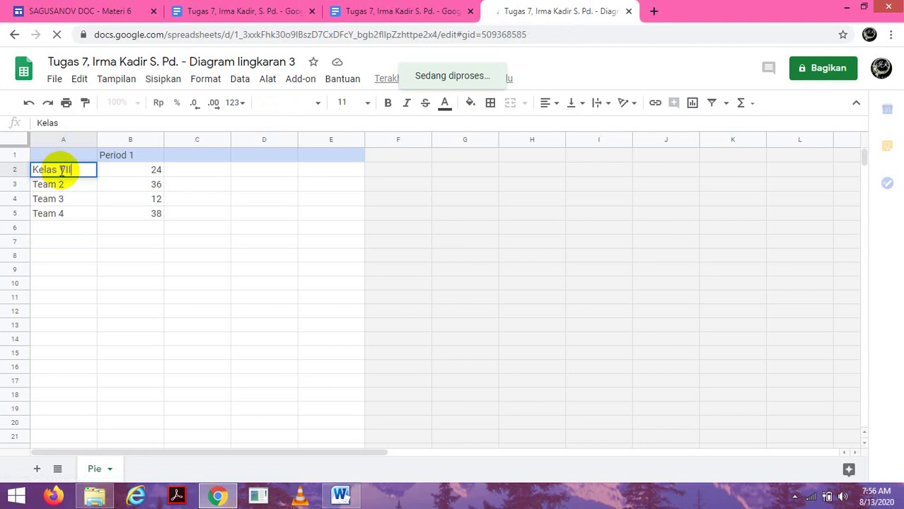
type(".A")
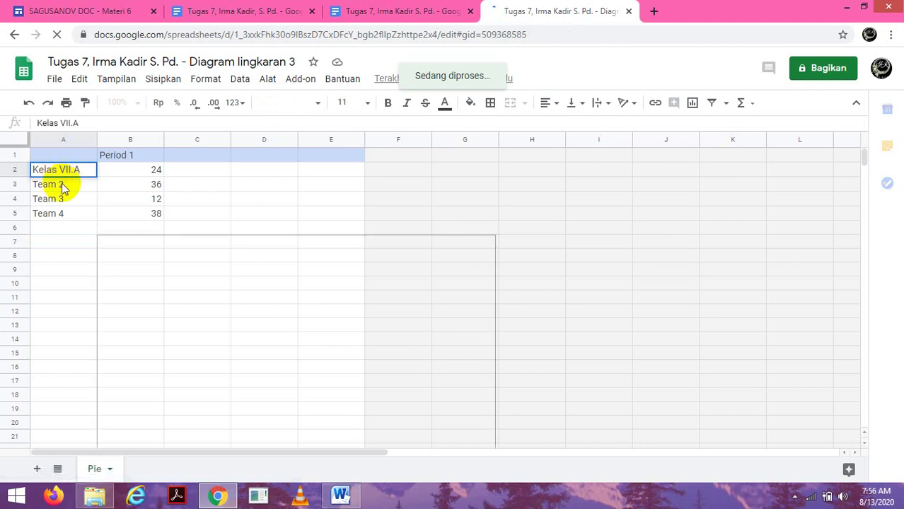
key("Return")
type("Kelas ")
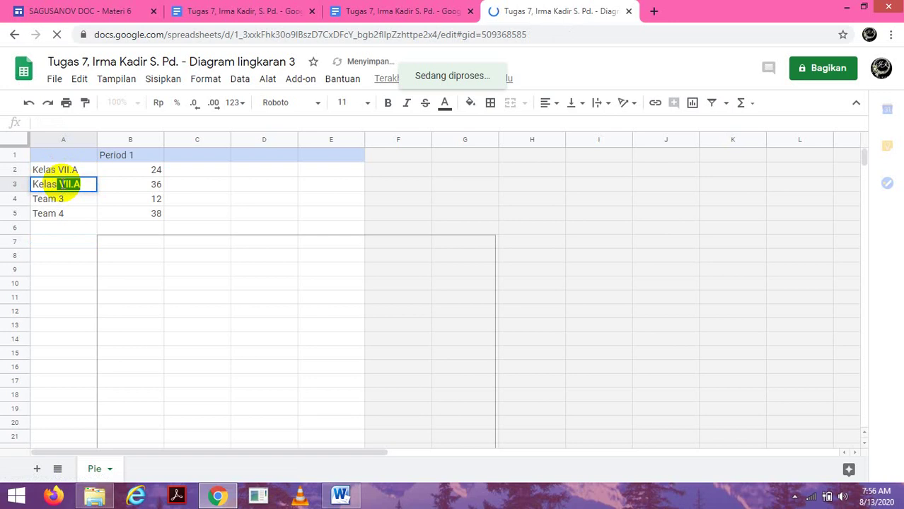
type("VII.B")
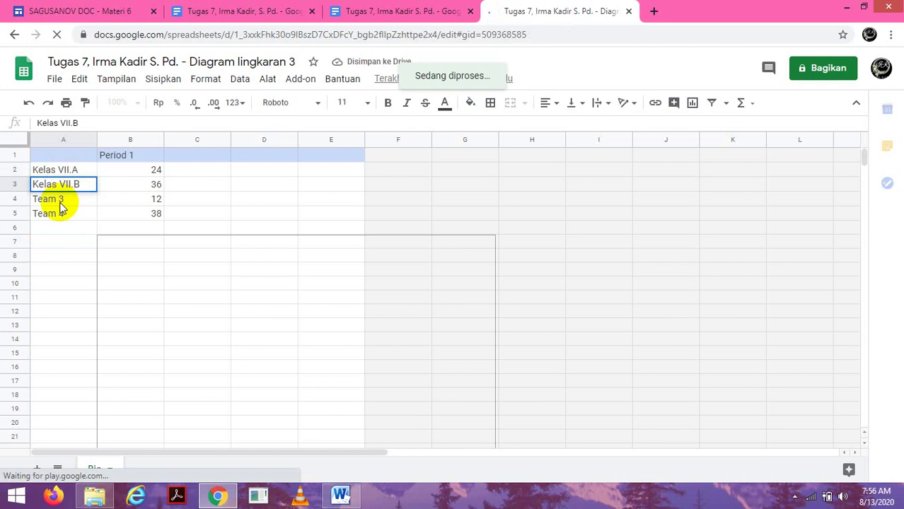
Step: Replace the remaining two row labels with "Kelas VIII" in A4 and "Kelas IX" in A5
left_click(60, 203)
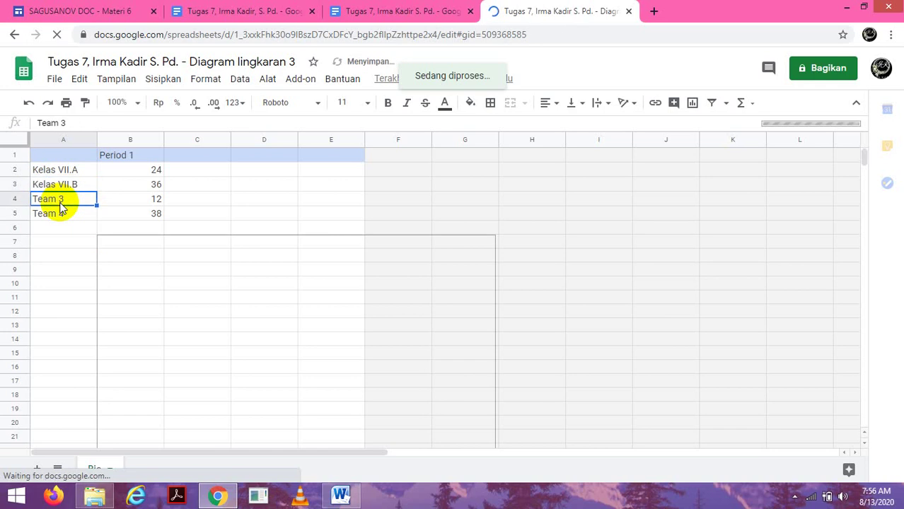
type("Kelas VII")
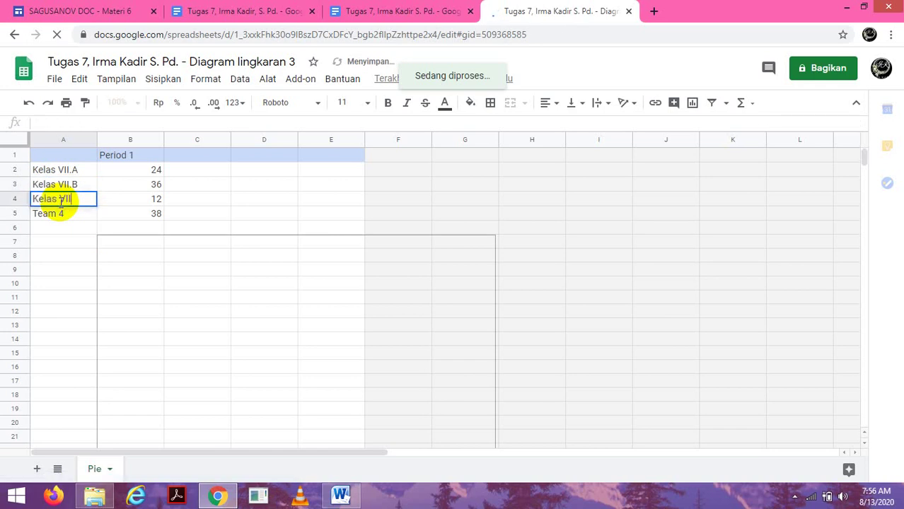
type("I")
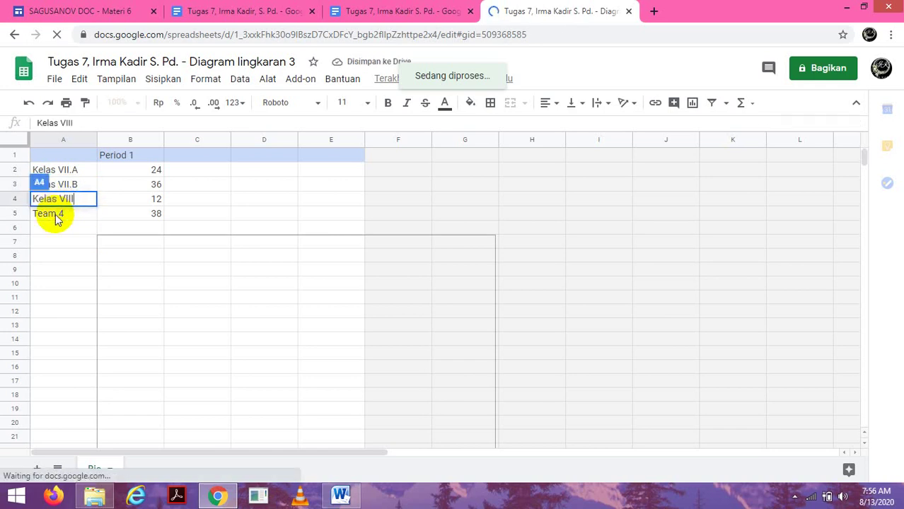
left_click(55, 214)
type("Kela")
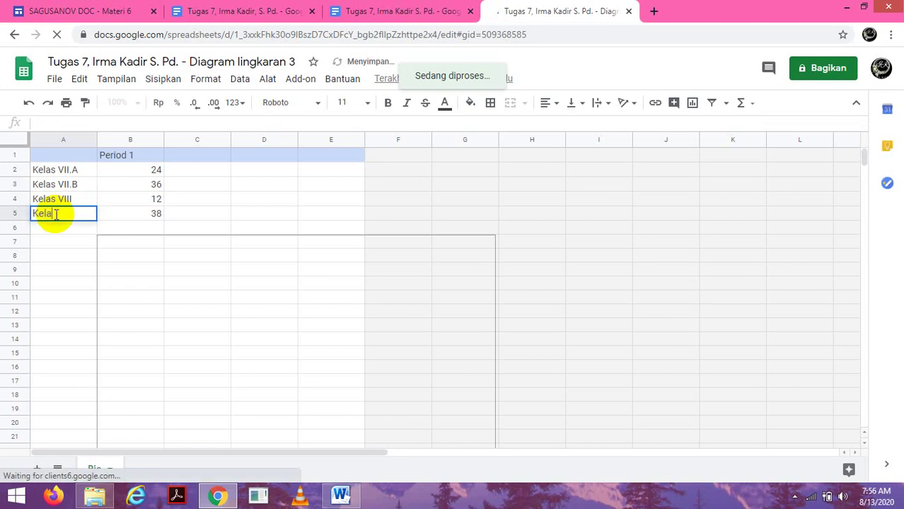
type("s IX")
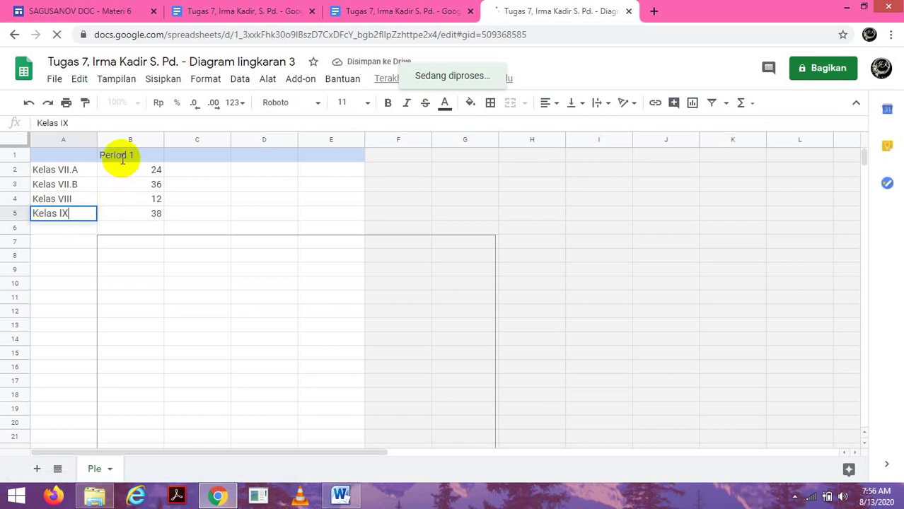
Step: Change the data column's header in B1 to "Semester 1"
left_click(122, 164)
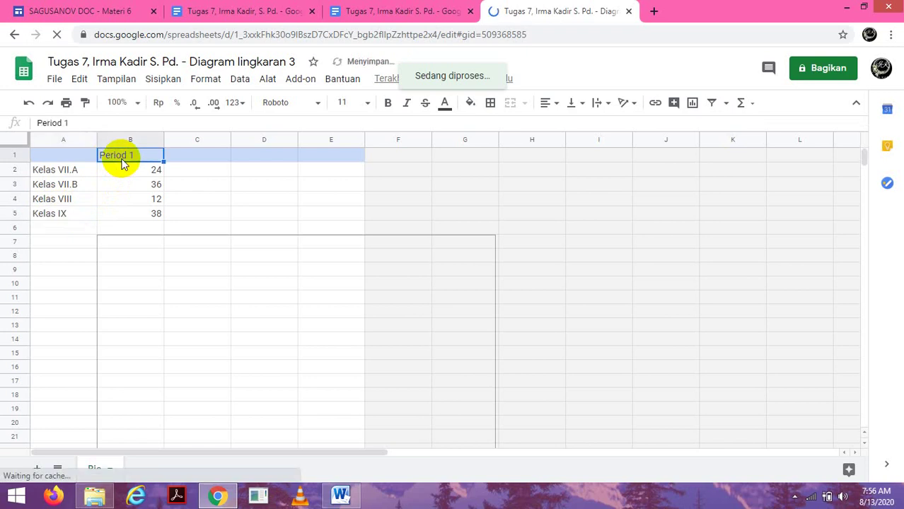
type("Semestre")
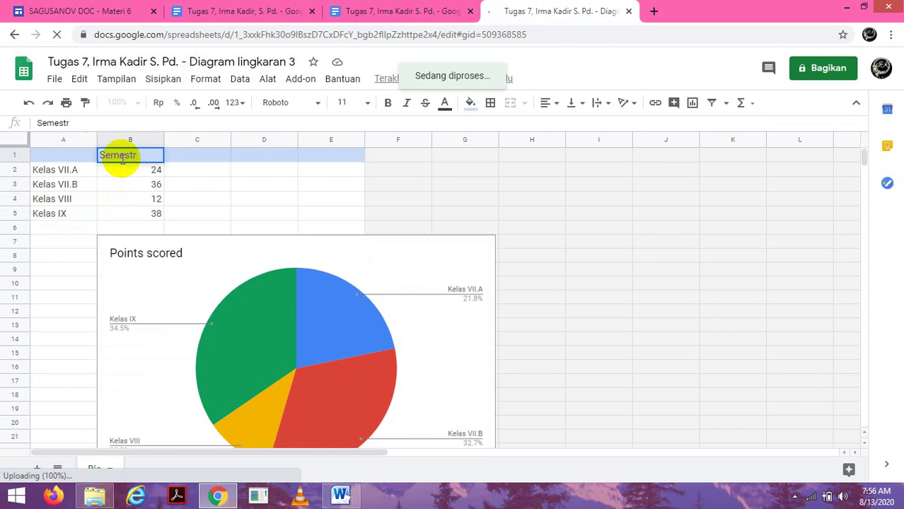
key("BackSpace")
key("BackSpace")
type("er 1")
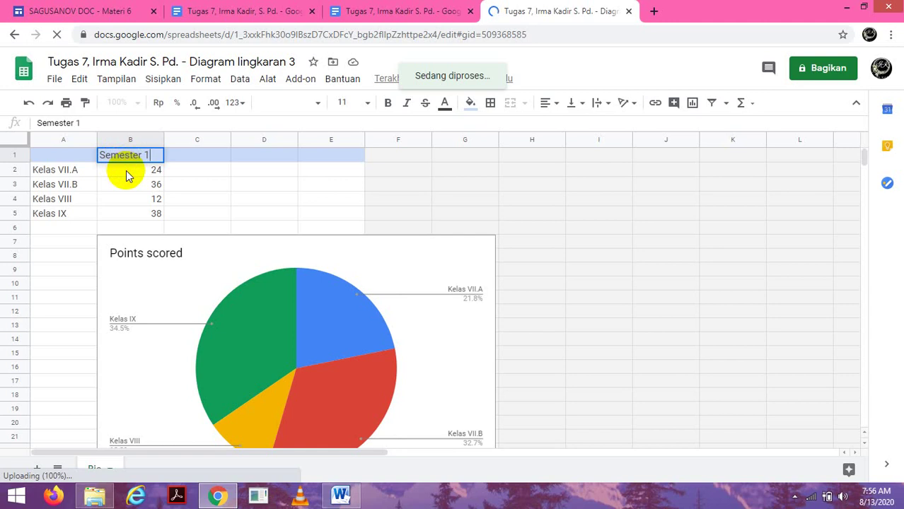
left_click(126, 170)
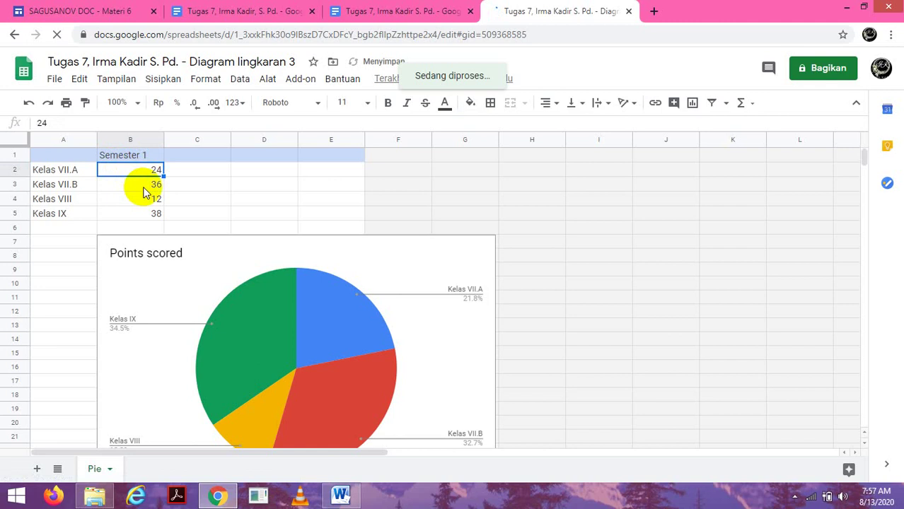
Step: Set the Kelas IX value in B5 to 22
left_click(150, 216)
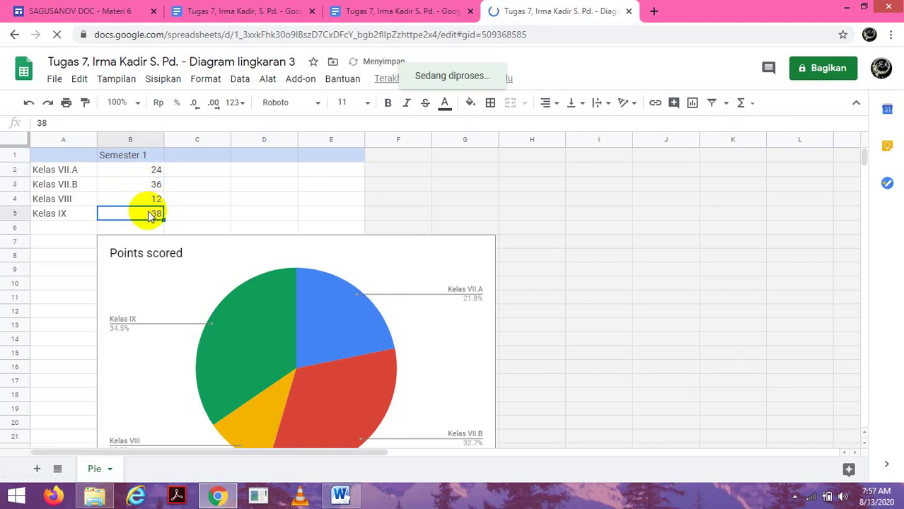
type("22")
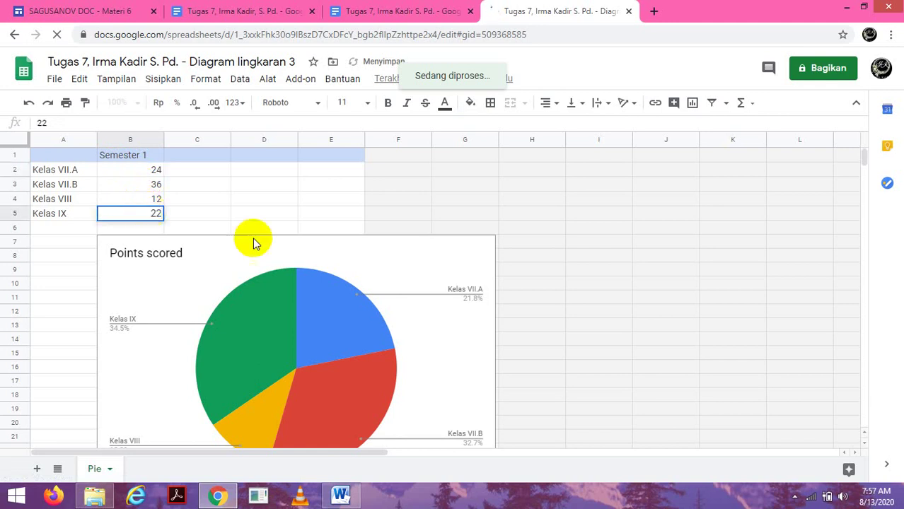
left_click(350, 264)
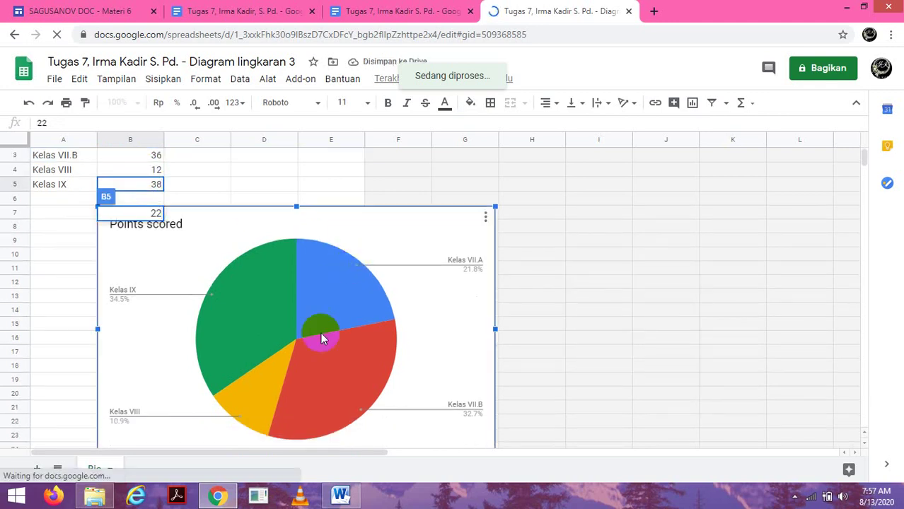
mouse_move(864, 151)
left_mouse_down()
mouse_move(866, 165)
mouse_move(869, 158)
left_mouse_up()
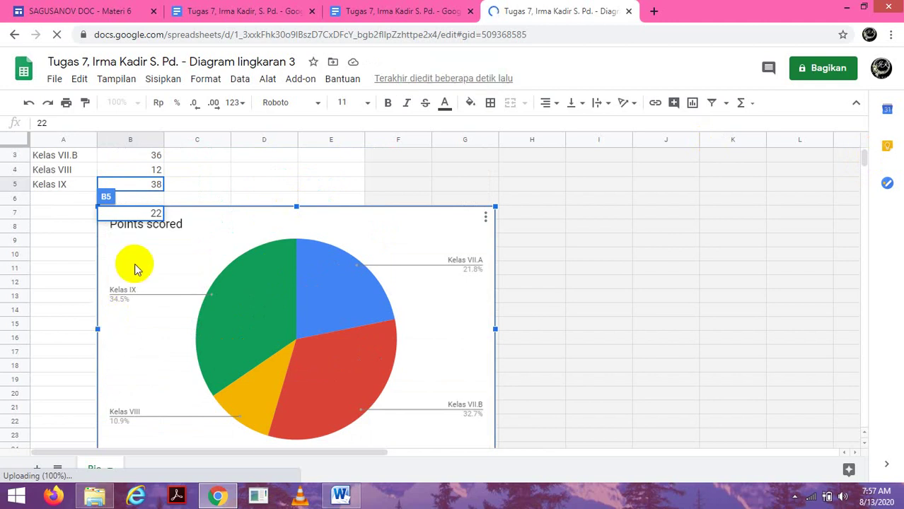
mouse_move(386, 306)
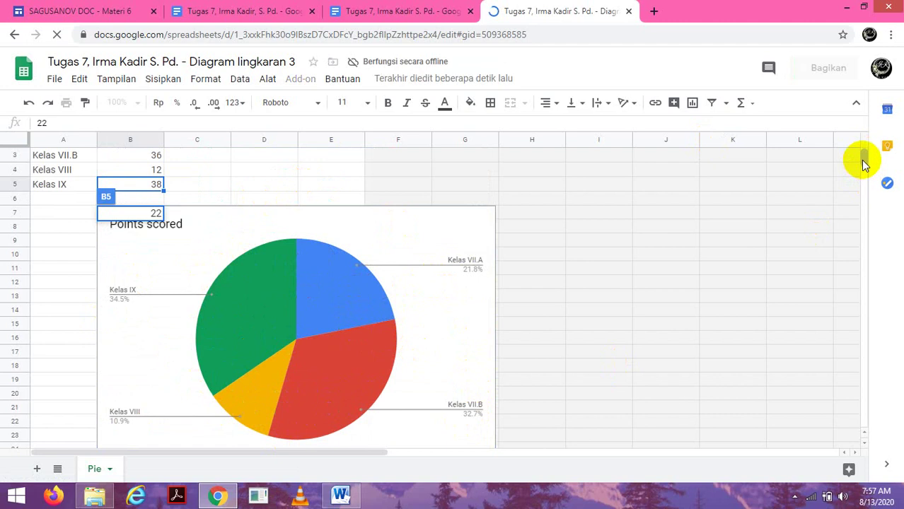
scroll(863, 161, "up", 1)
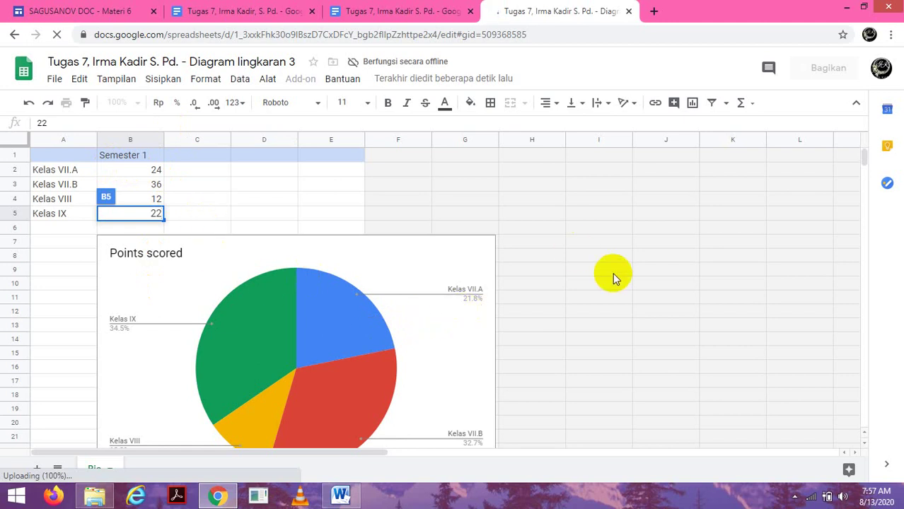
Step: Open the pie chart for editing and expand its customization settings for the chart title
left_click(450, 274)
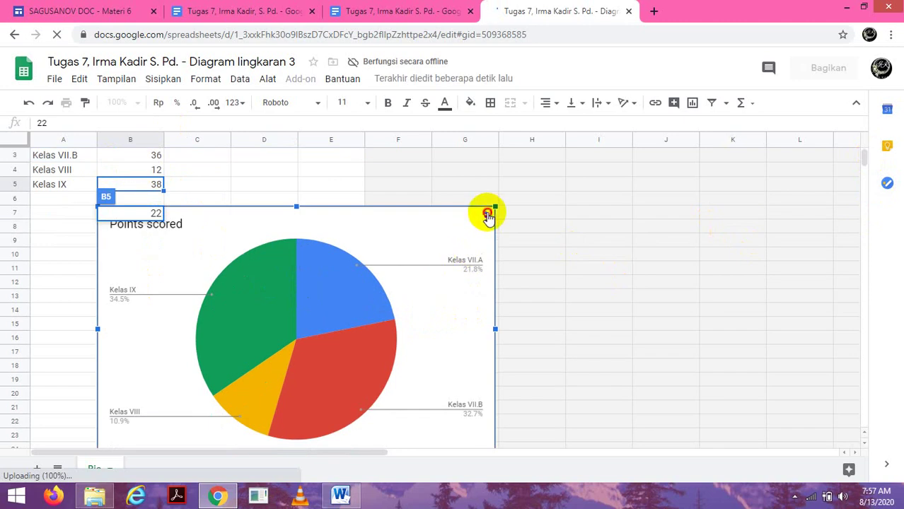
left_click(485, 217)
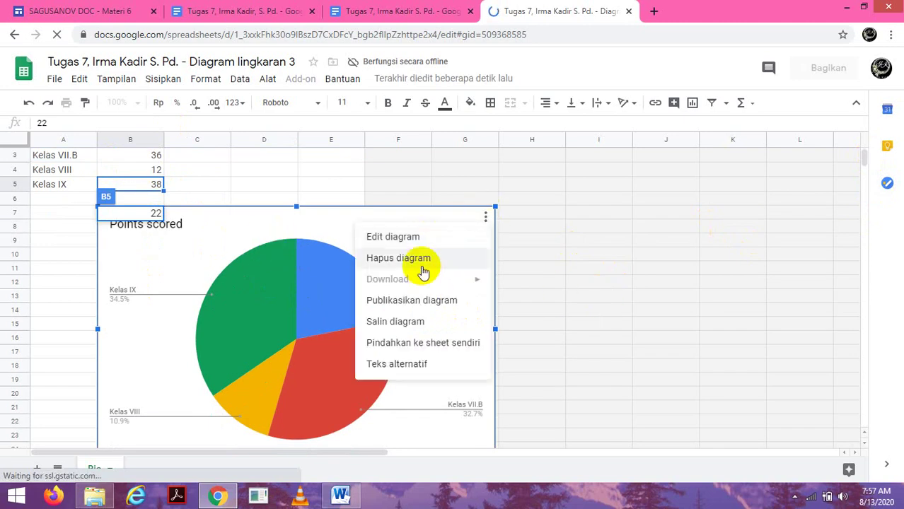
left_click(415, 238)
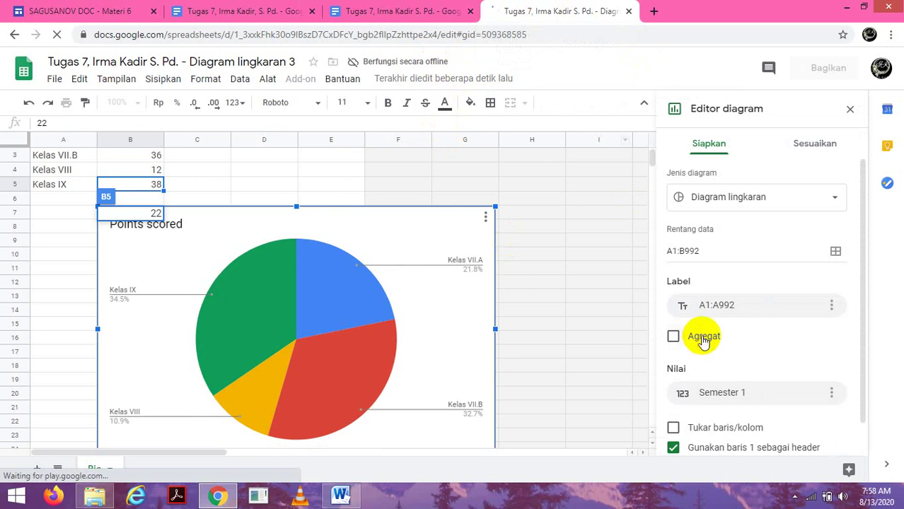
left_click(801, 148)
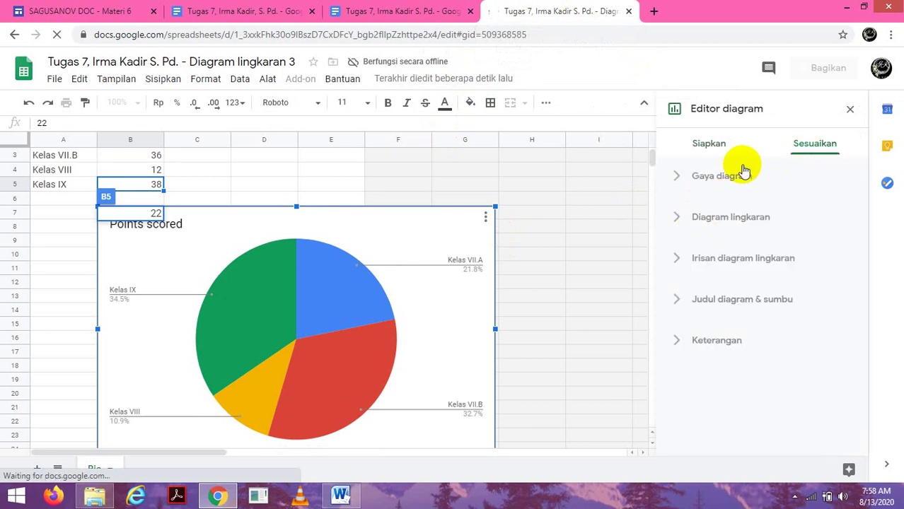
left_click(726, 302)
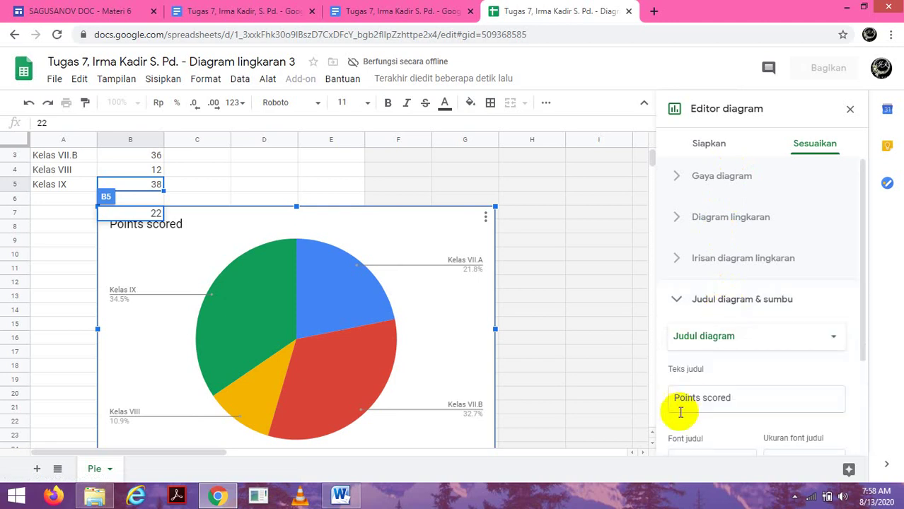
Step: Replace the pie chart's title with "Persentase Penggara Tata Tertib Peserta Didik Perkelas"
left_click_drag(739, 398, 662, 394)
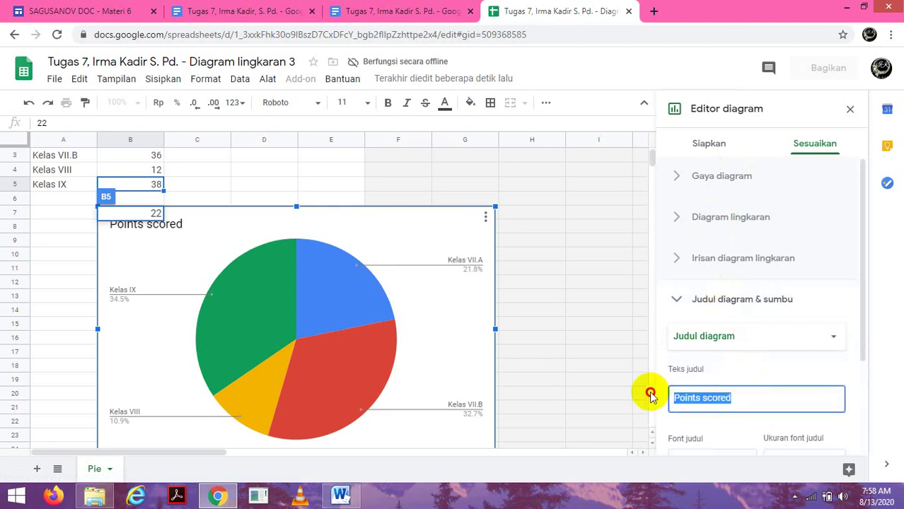
type("P")
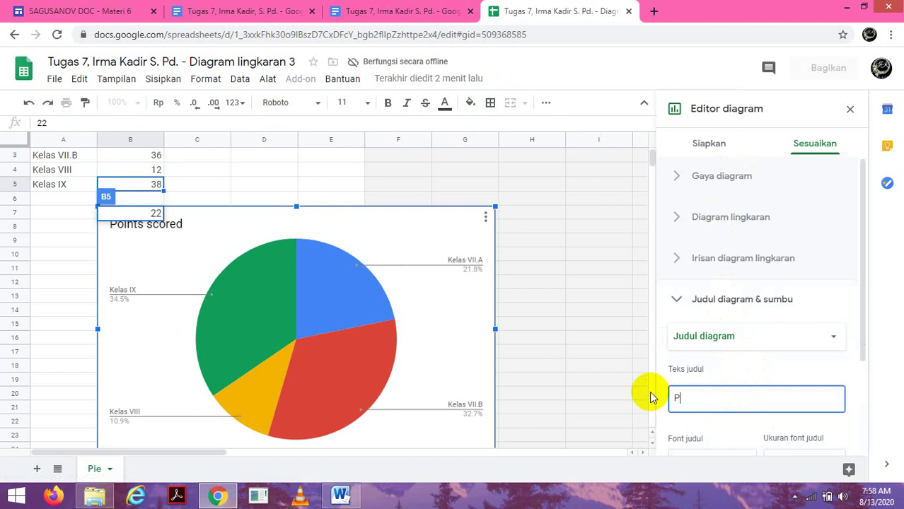
type("ersentase ")
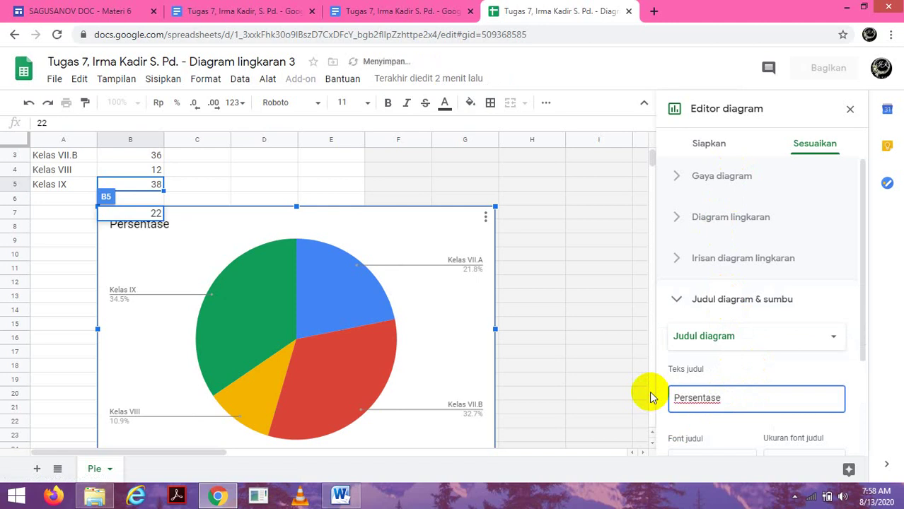
type("Penggara t")
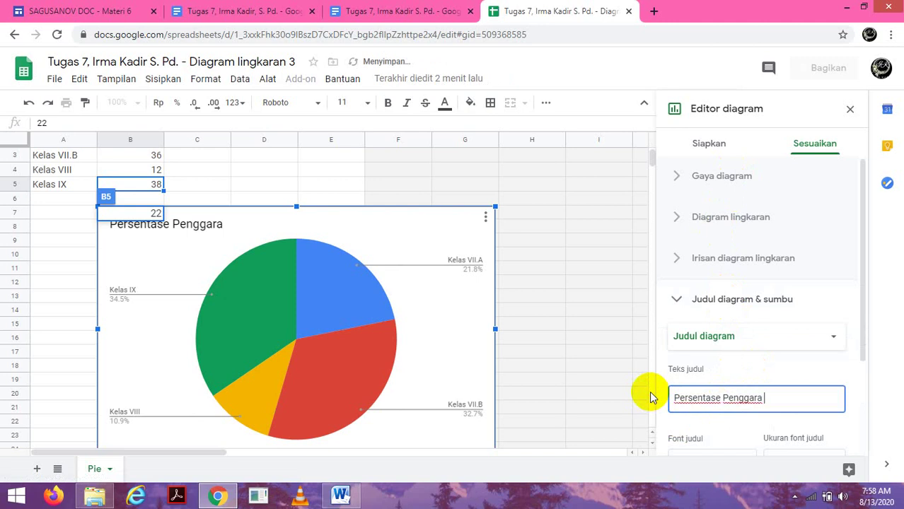
key("BackSpace")
type("Tata ")
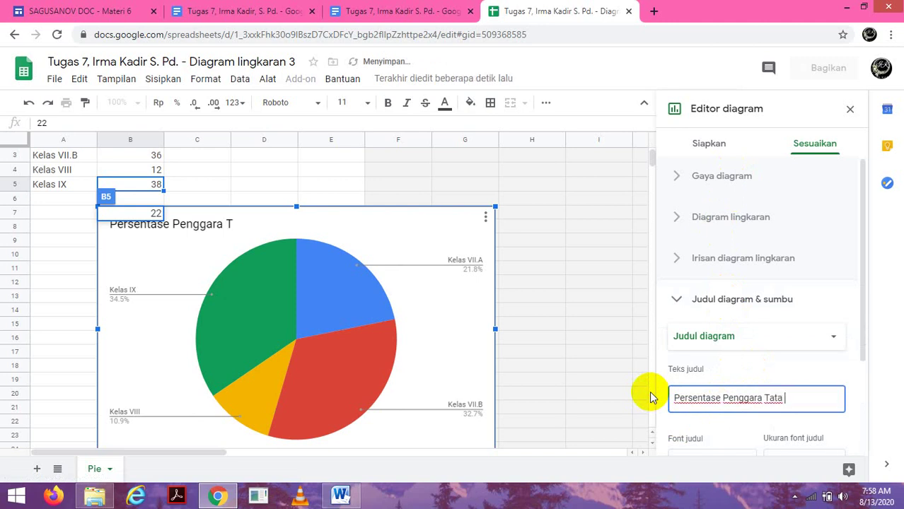
type("Ter")
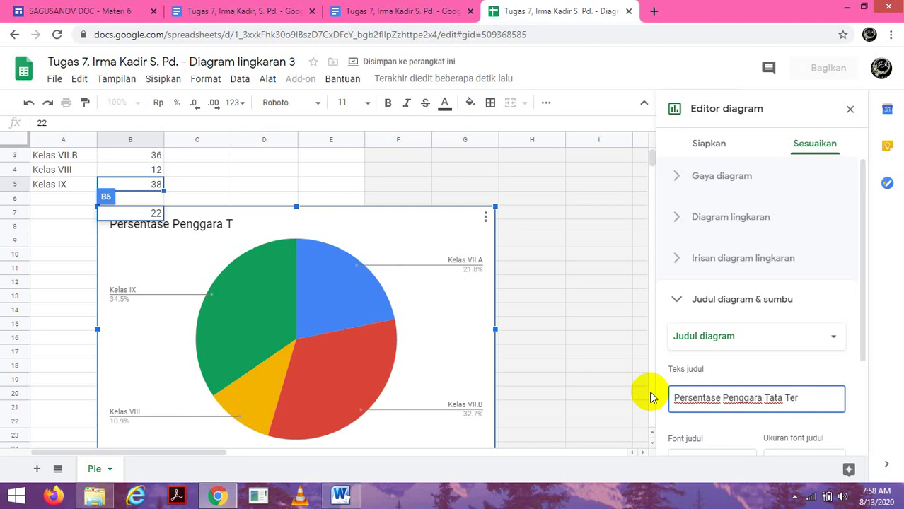
type("i")
key("BackSpace")
key("BackSpace")
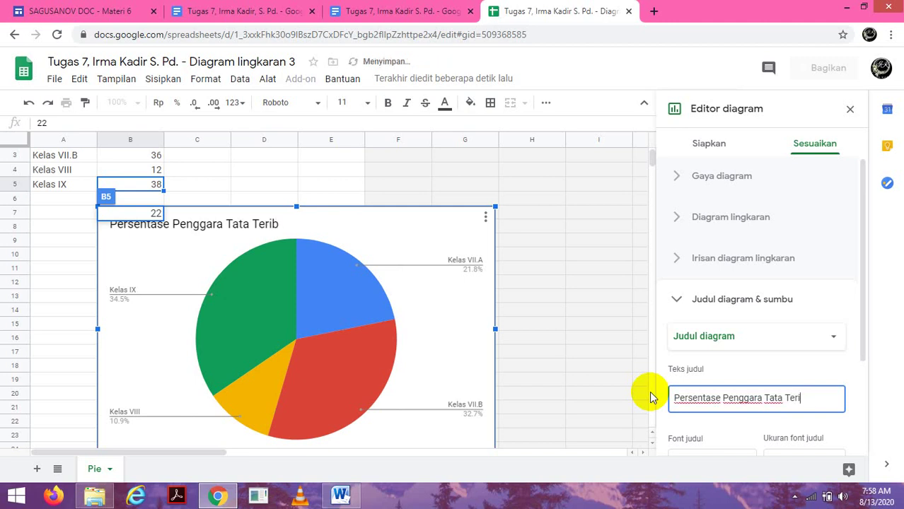
type("ib")
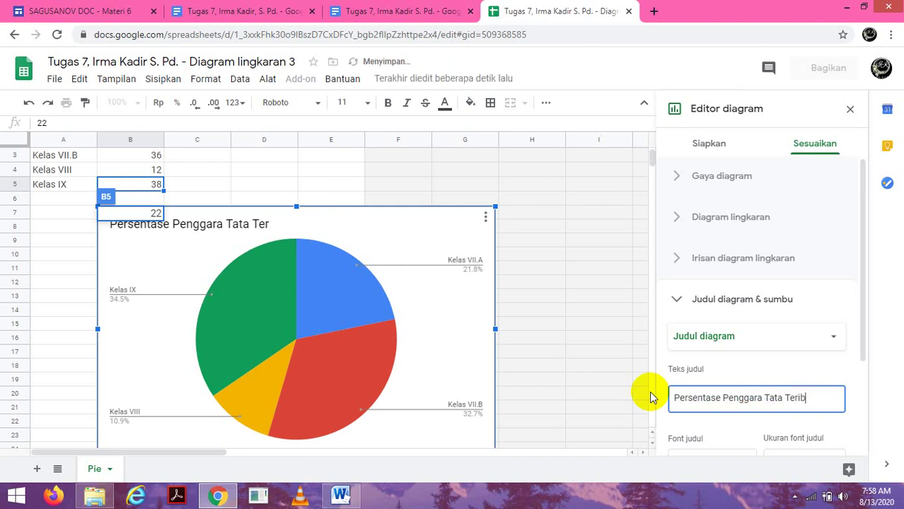
key("BackSpace")
key("BackSpace")
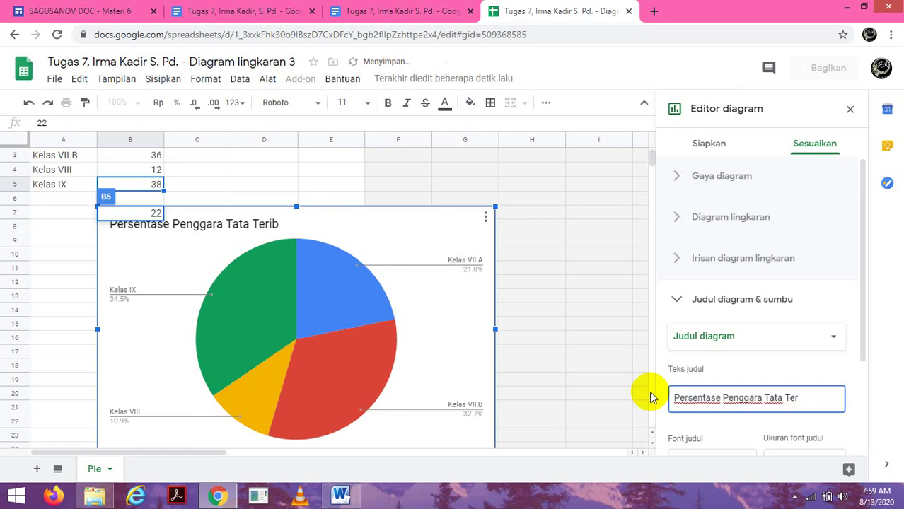
type("tib Peserta")
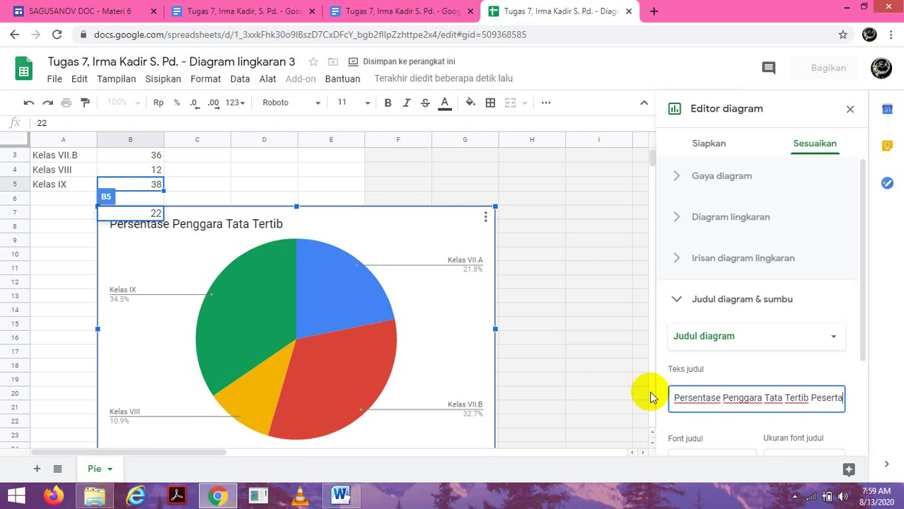
type(" Didik")
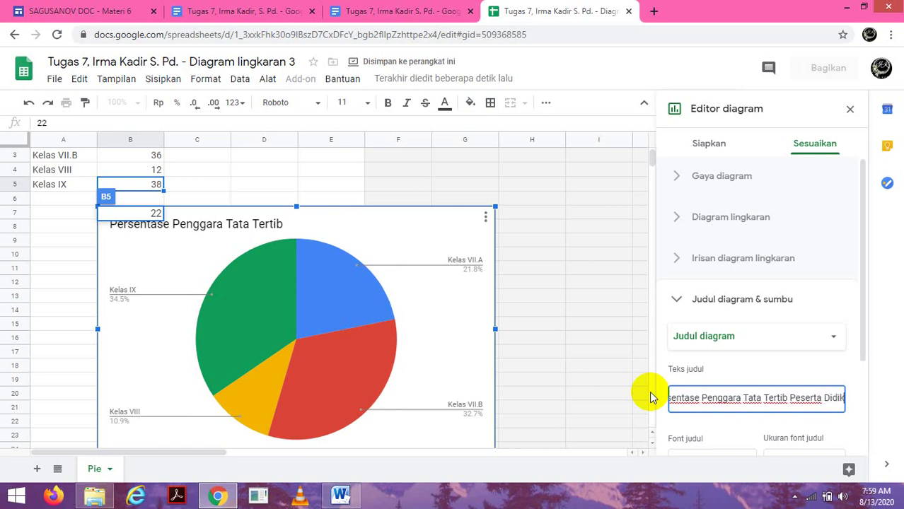
type(" Perke")
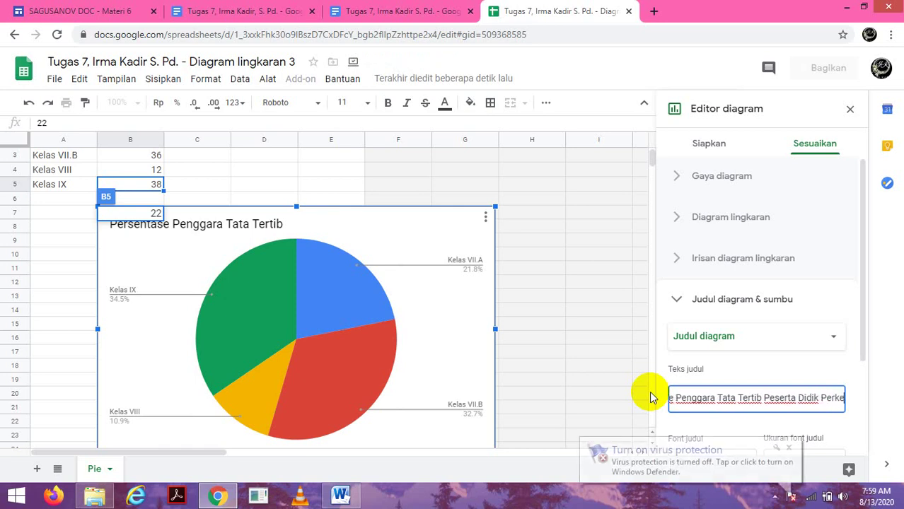
type("las")
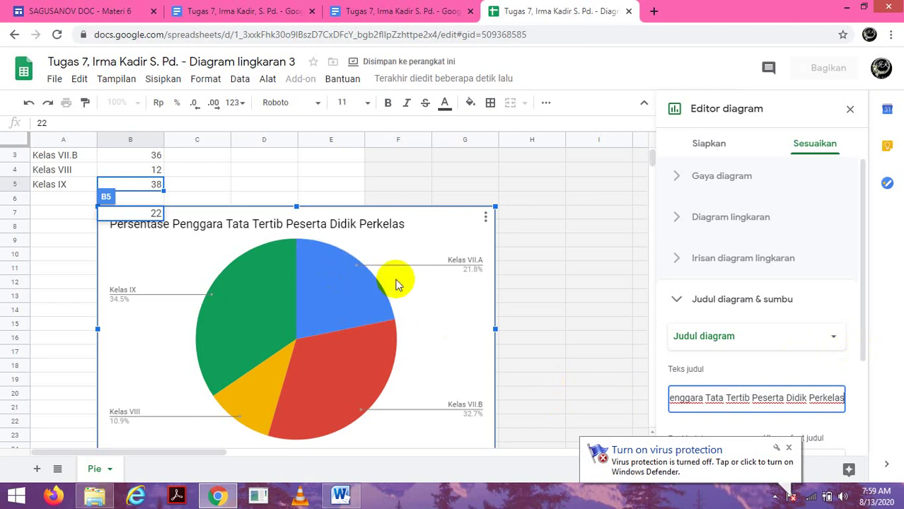
Step: Correct "Penggara" to "Penggaran" in the pie chart's title and close the chart editor
left_click(703, 399)
type("n")
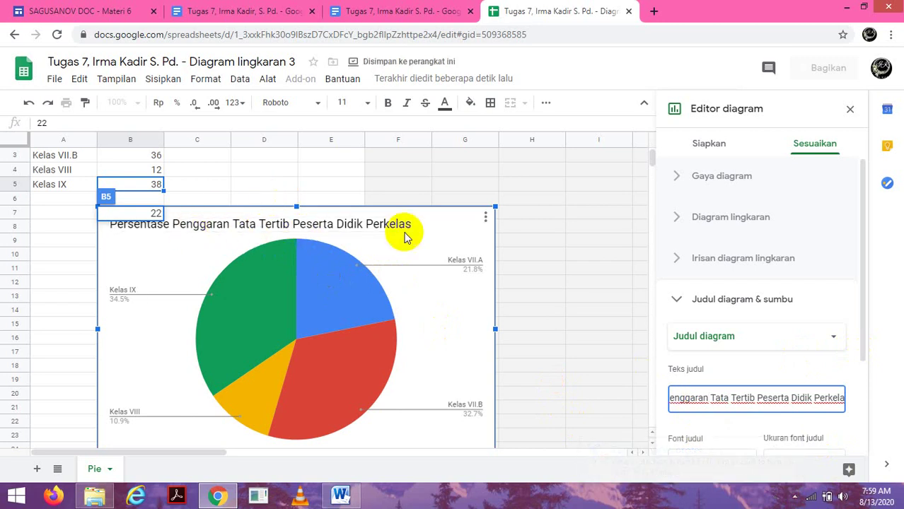
left_click(853, 108)
Step: Switch to the report document and extend the crop frame of the pie chart under "Grafik Pie" slightly past its lower edge
left_click(410, 11)
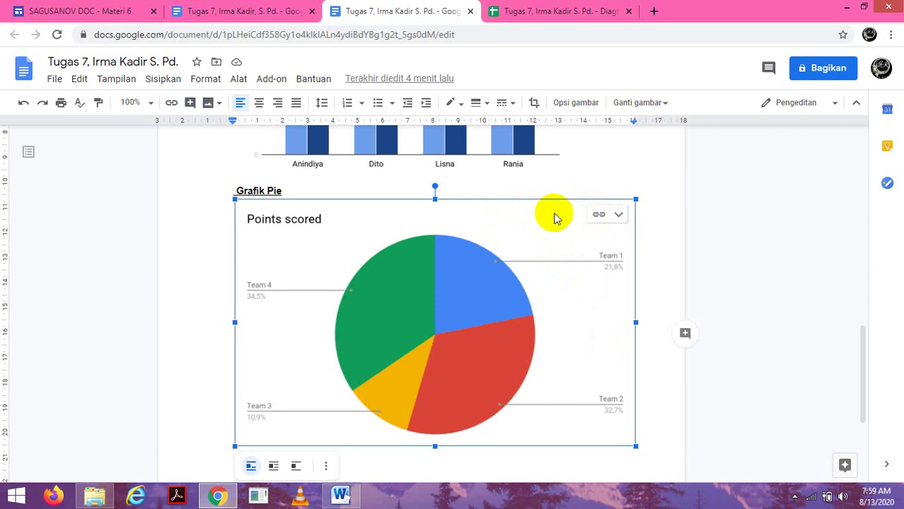
left_click_drag(866, 334, 863, 326)
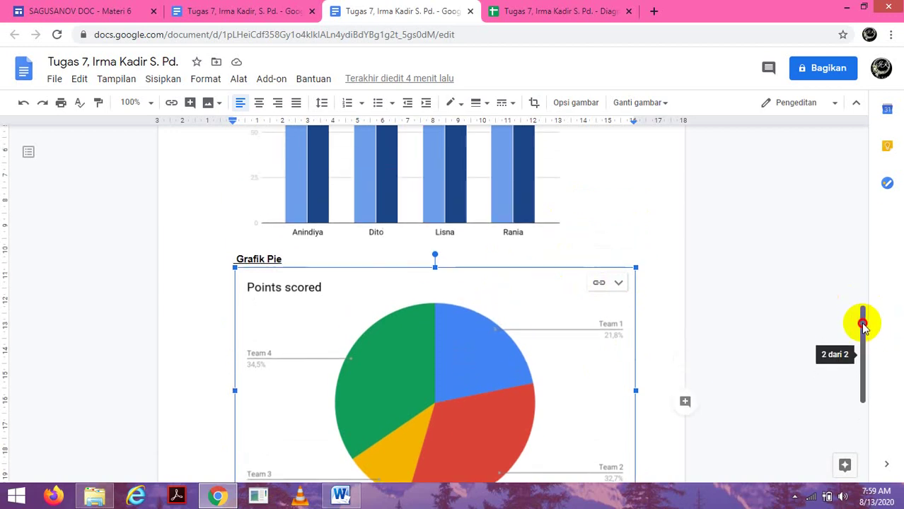
scroll(576, 290, "down", 1)
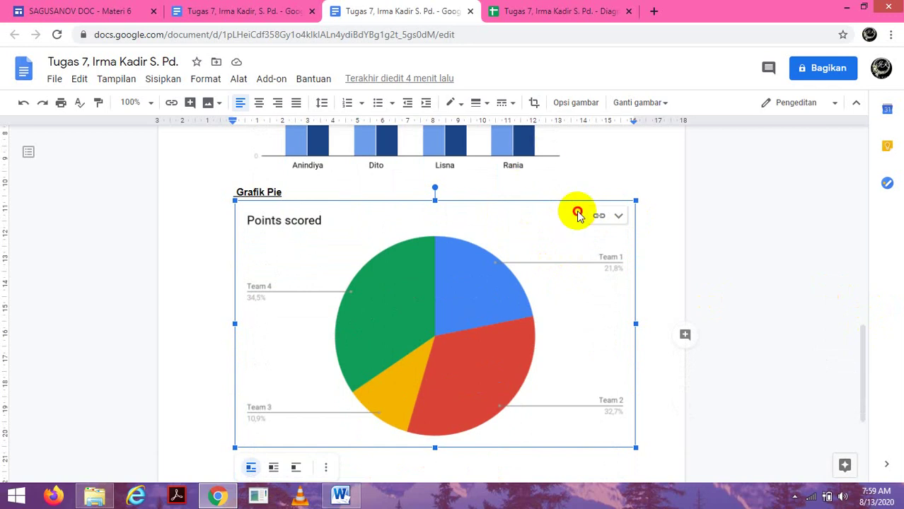
double_click(539, 215)
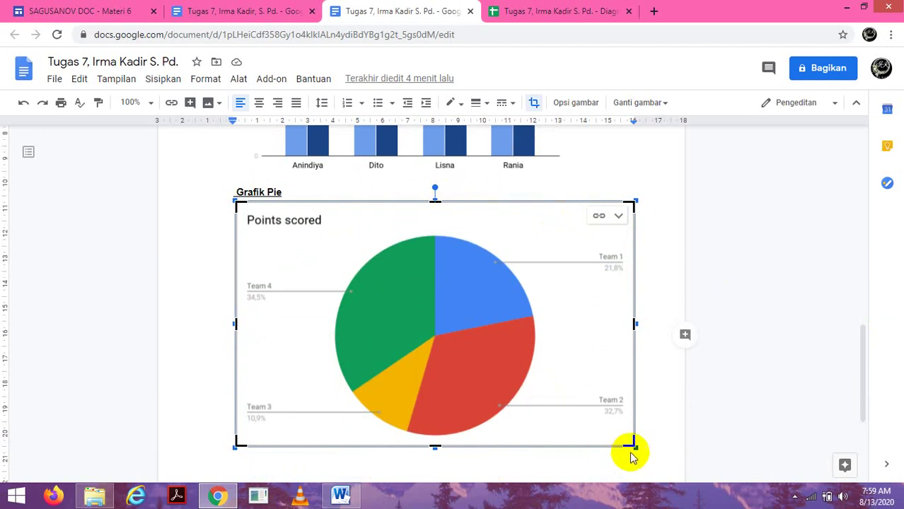
left_click_drag(634, 444, 646, 462)
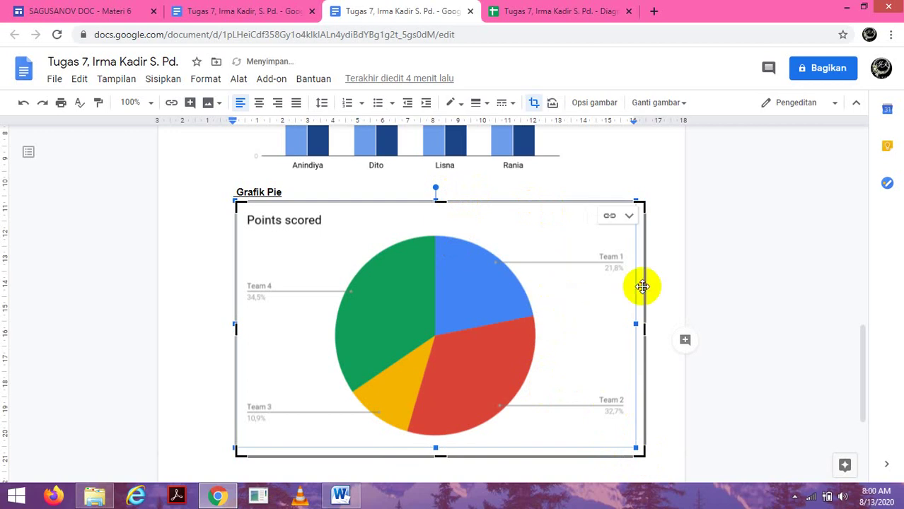
left_click_drag(638, 329, 635, 329)
left_click(524, 165)
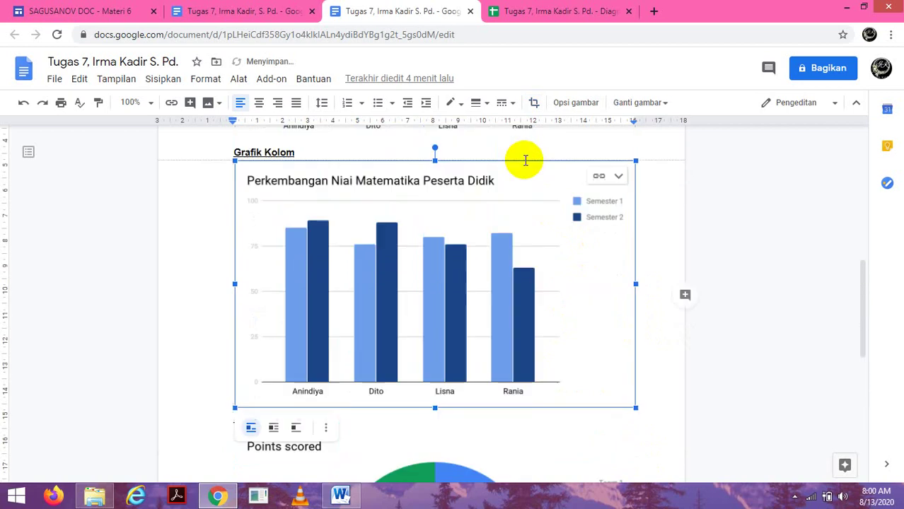
Step: Compare the pie chart in the report with its retitled source chart in the linked spreadsheet
left_click_drag(864, 315, 872, 384)
left_click(442, 251)
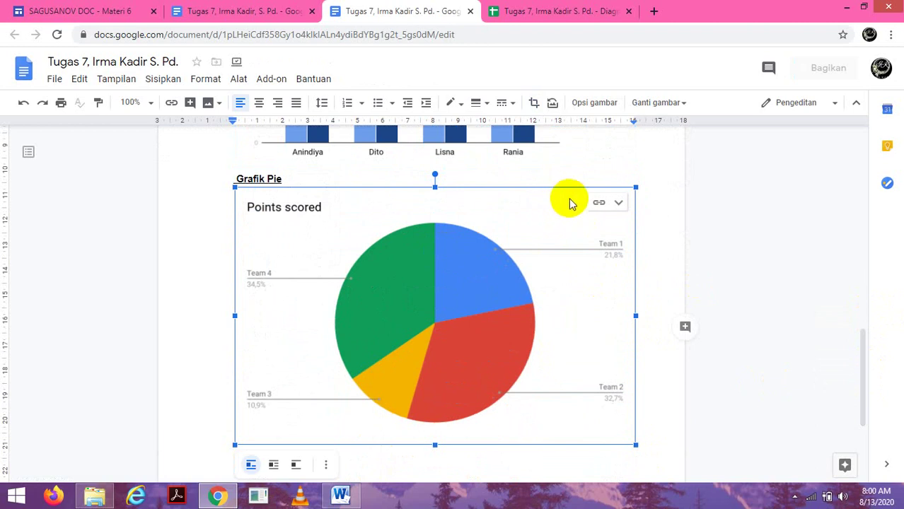
left_click(553, 8)
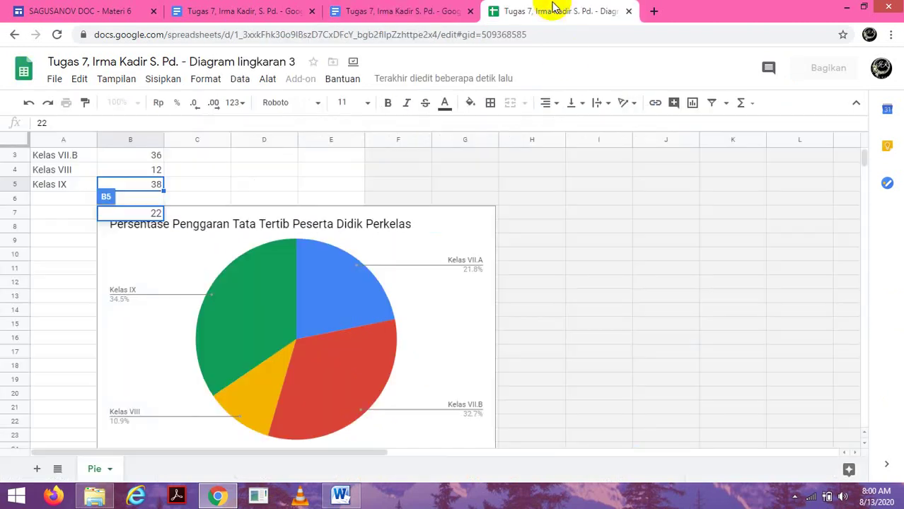
left_click(402, 226)
left_click(405, 13)
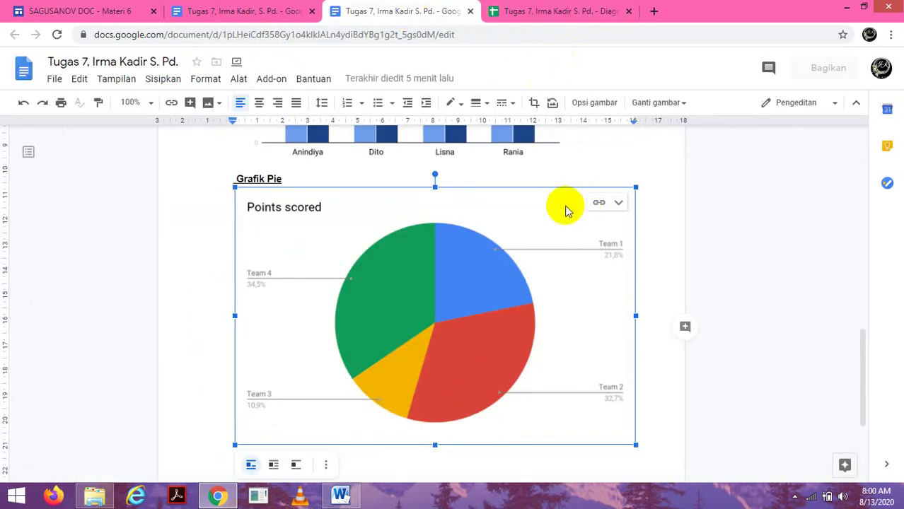
Step: Check the computer's Wi-Fi connection status and return to the pie chart in the report
left_click(811, 499)
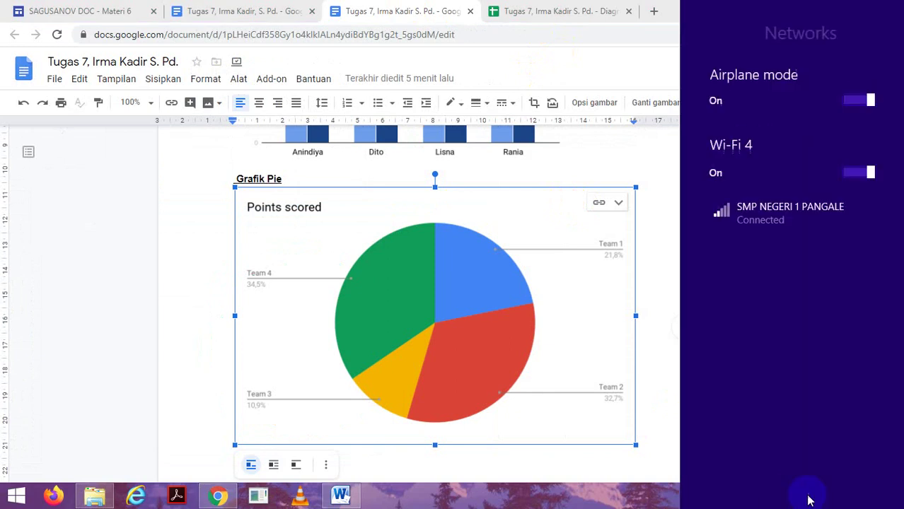
left_click(757, 234)
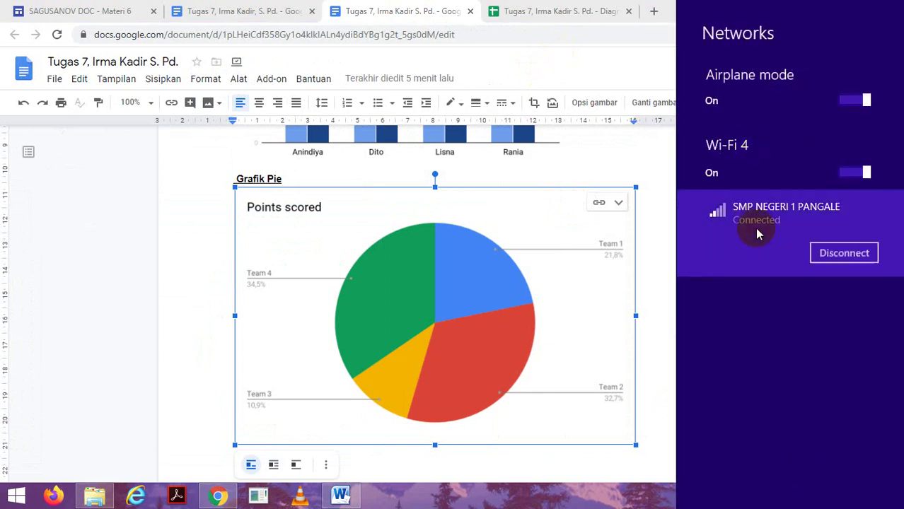
left_click(561, 198)
double_click(561, 192)
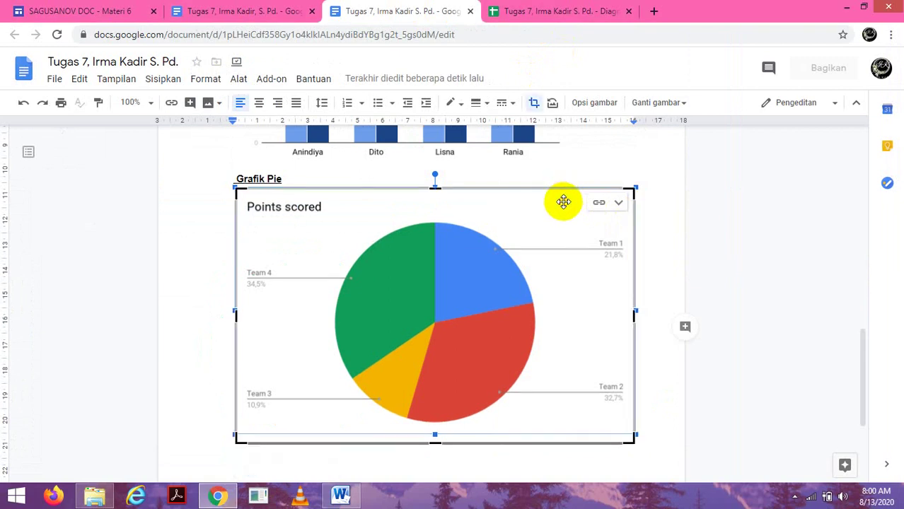
Step: Commit the pending value 22 in B5 of the pie chart's spreadsheet, and deselect the pie chart back in the report
left_click(575, 12)
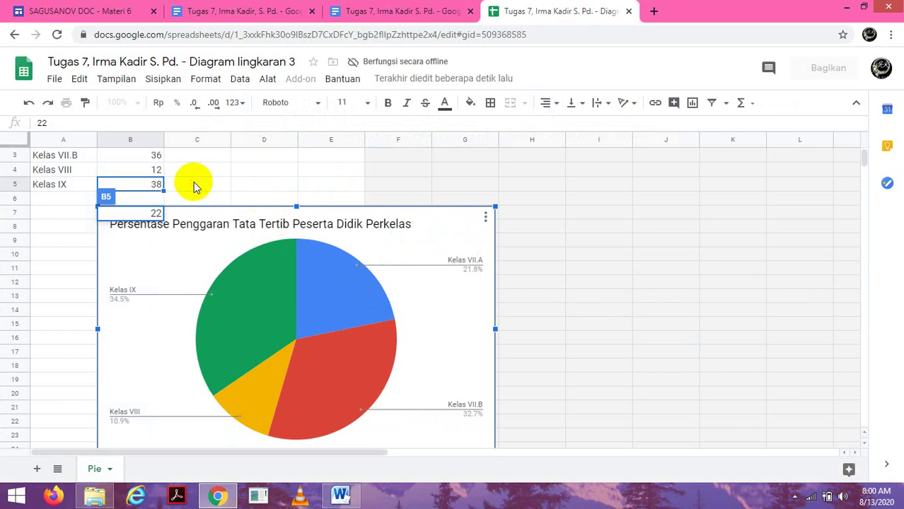
left_click(30, 208)
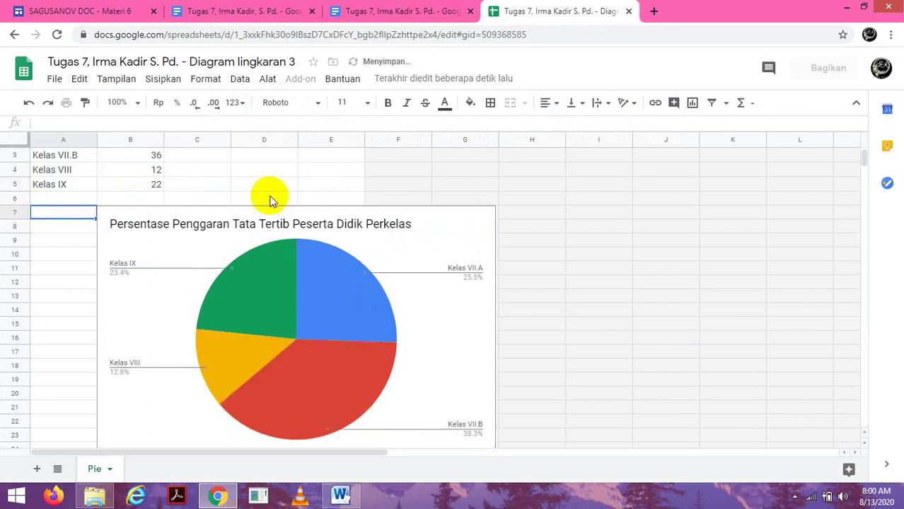
left_click(431, 10)
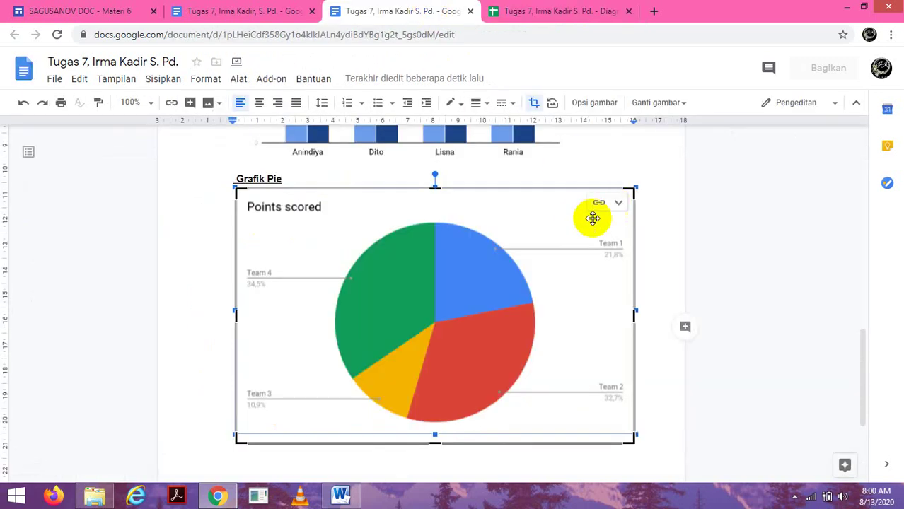
left_click(314, 178)
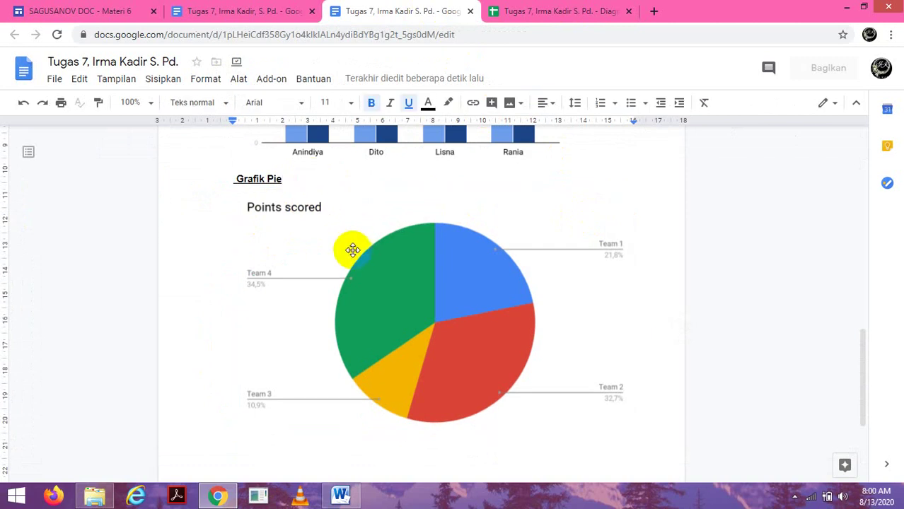